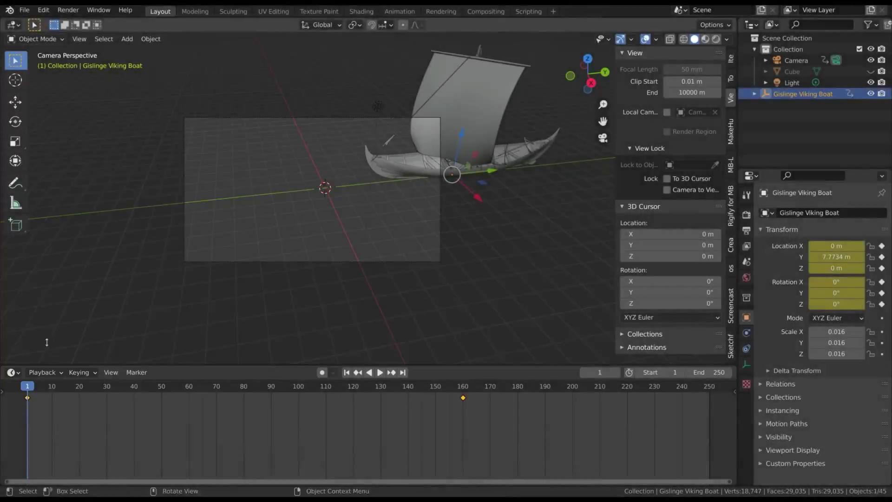
# - Switch the bottom area to the Graph Editor, enlarge it to inspect the boat's F-curves, and play the wind animation
pyautogui.click(18, 373)
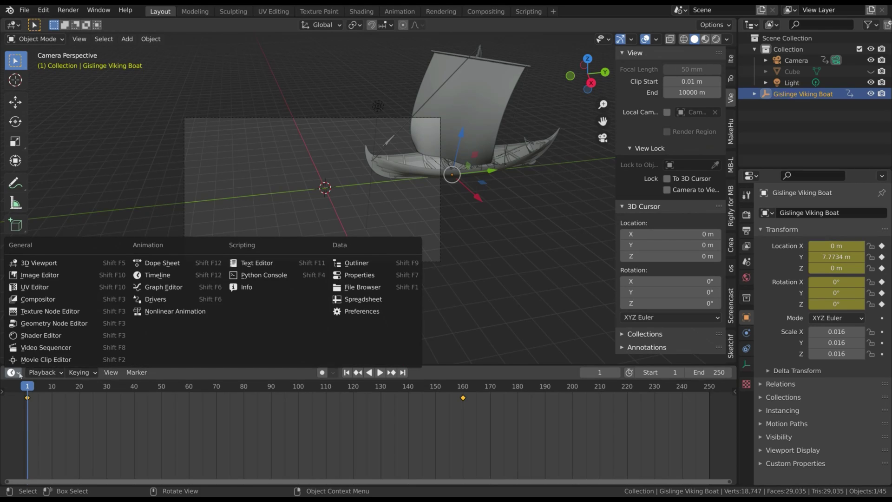
pyautogui.click(166, 288)
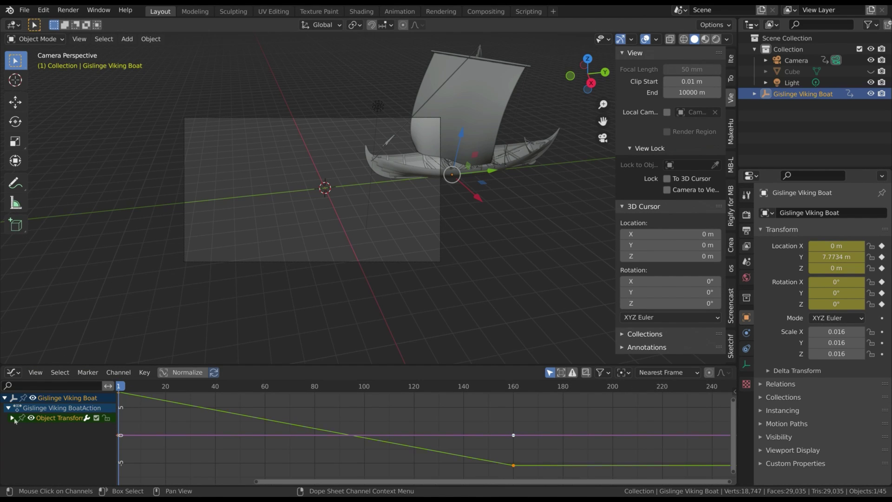
pyautogui.moveTo(220, 365); pyautogui.dragTo(220, 349)
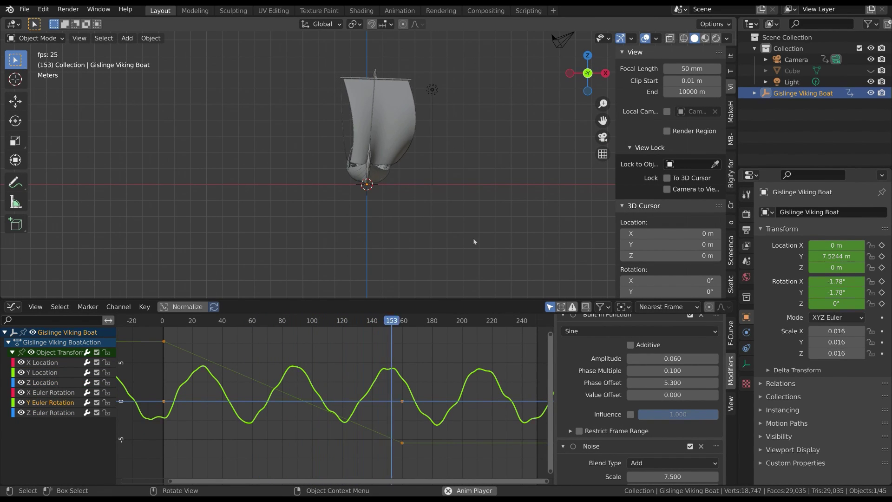
pyautogui.press('space')
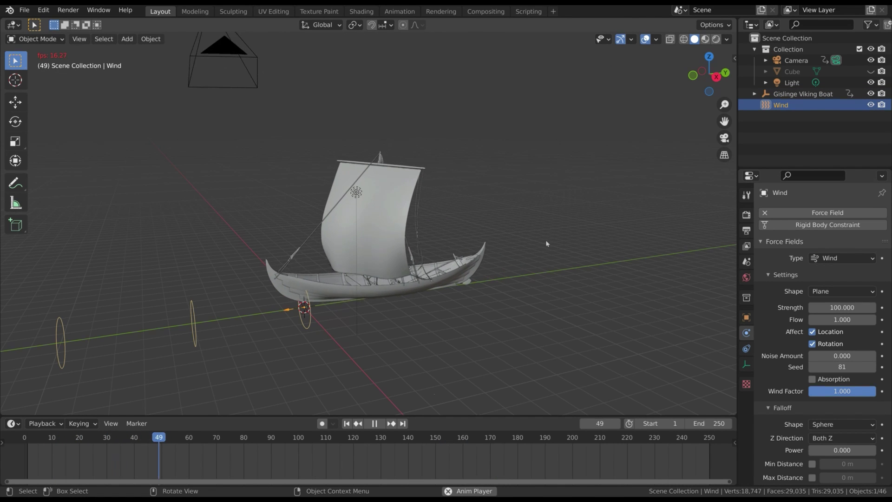
pyautogui.press('space')
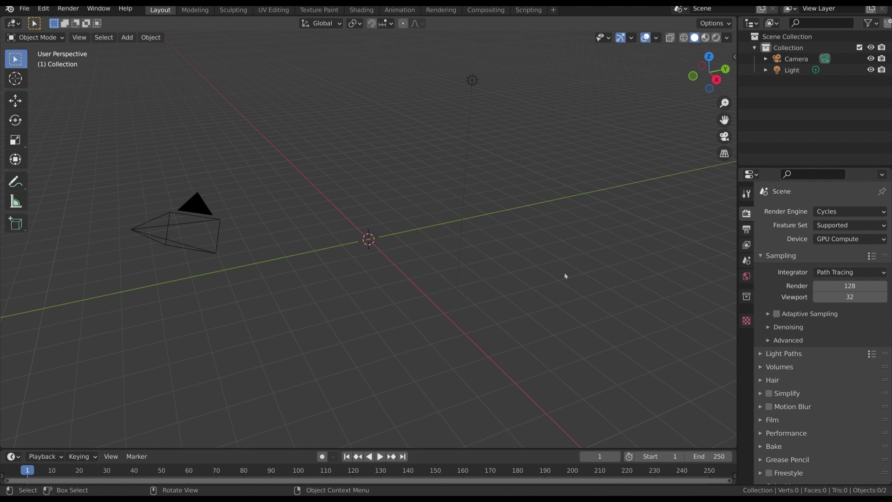
pyautogui.hotkey('alt', 'Tab')
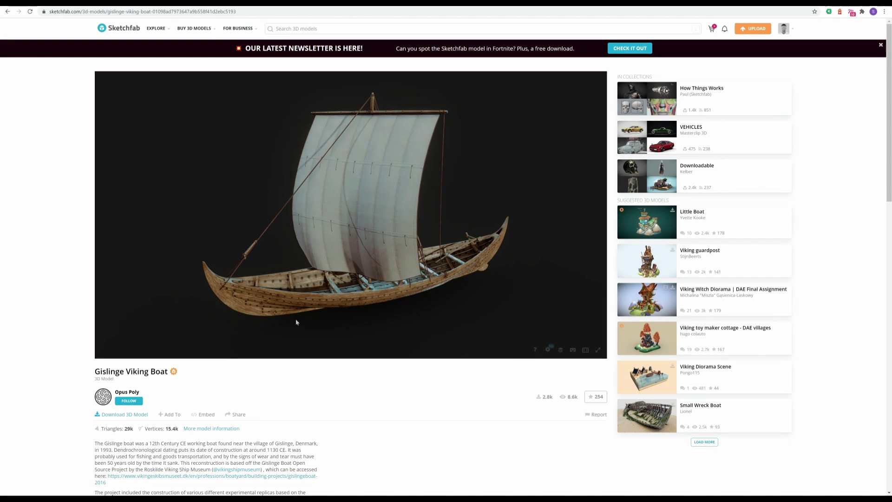
pyautogui.moveTo(353, 193)
pyautogui.mouseDown()
pyautogui.moveTo(334, 199)
pyautogui.moveTo(390, 193)
pyautogui.moveTo(366, 184)
pyautogui.mouseUp()
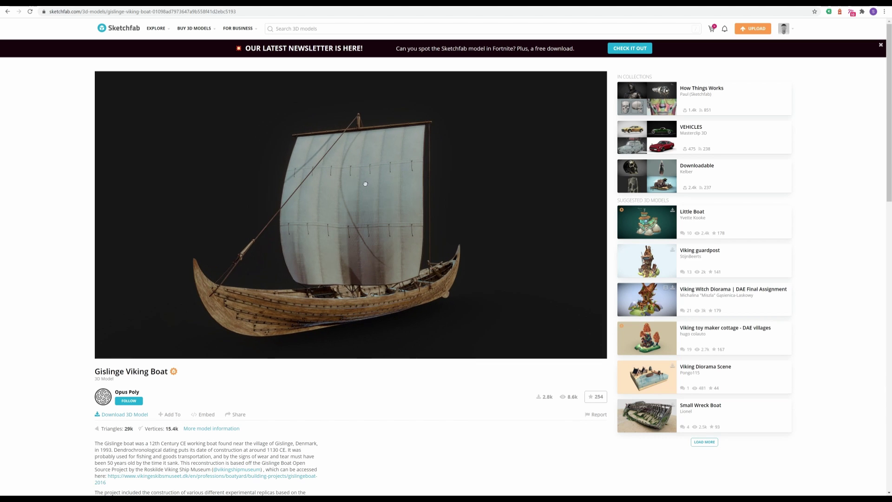
pyautogui.hotkey('alt', 'Tab')
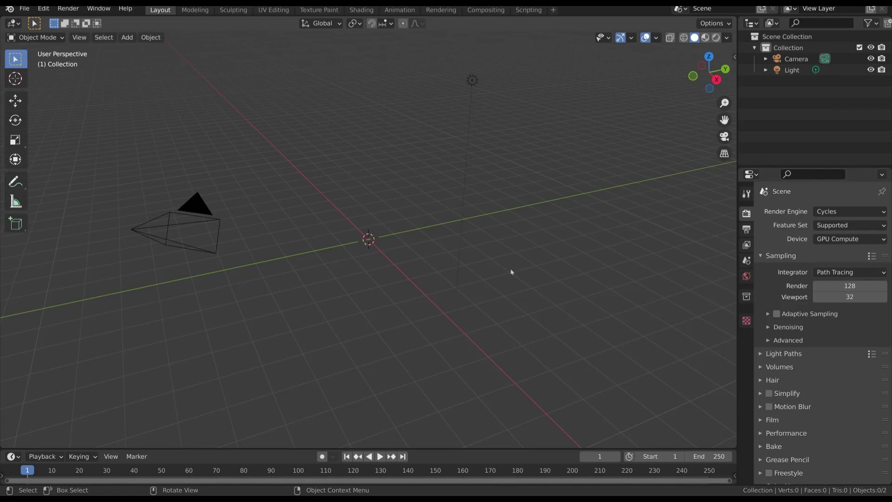
# - Open the Sketchfab add-on in the sidebar, log in, and search for 'Gislinge Viking Boat' to import it
pyautogui.press('n')
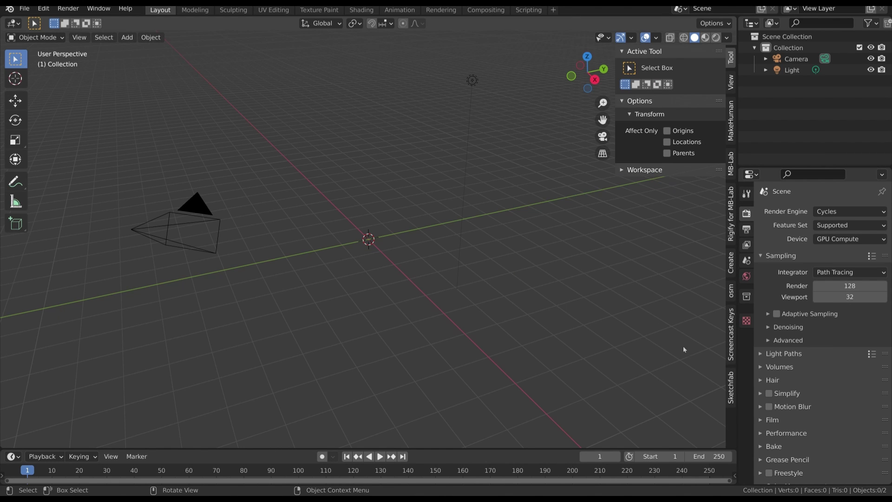
pyautogui.click(729, 387)
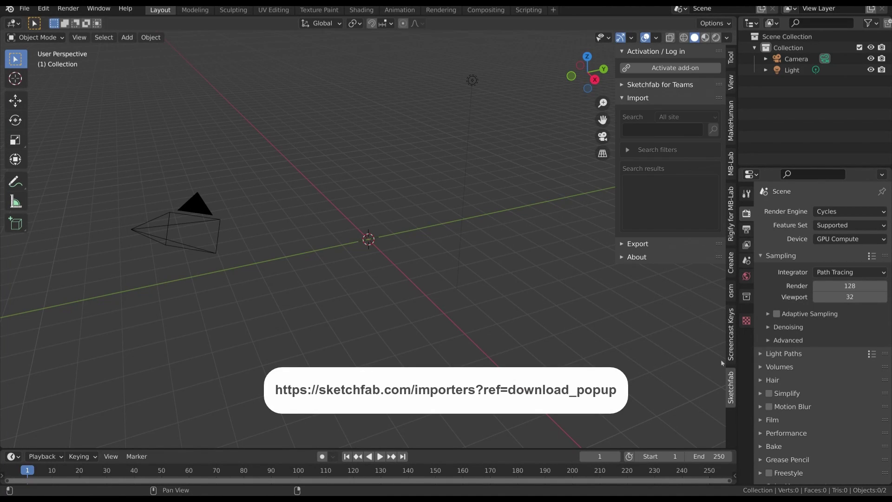
pyautogui.click(654, 69)
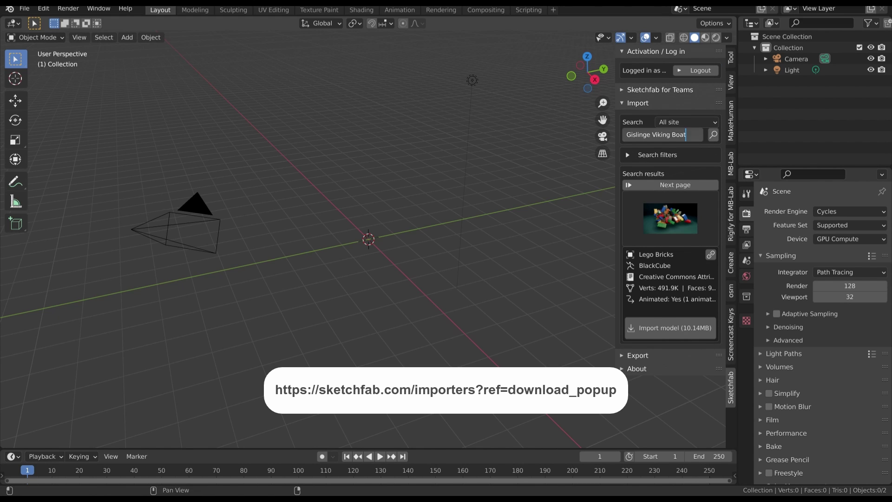
pyautogui.click(713, 135)
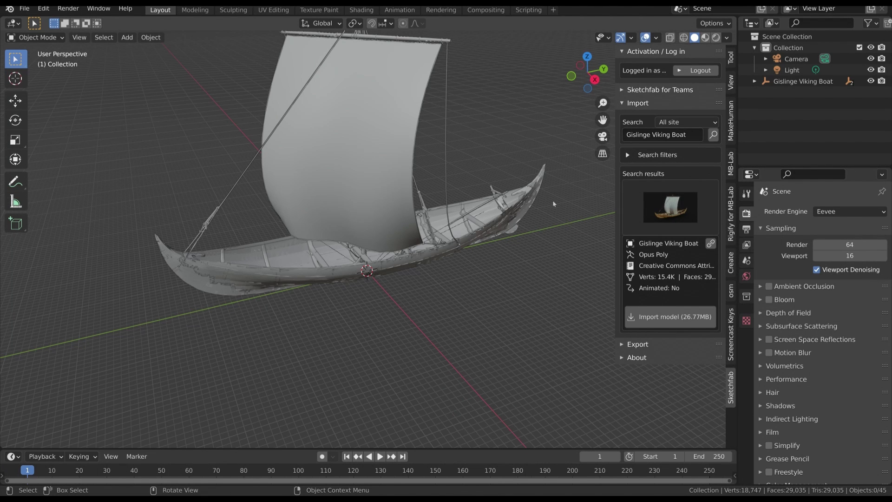
# - Select the boat's hull, show its dimensions in the Item tab, and scale the boat down twice
pyautogui.click(524, 199)
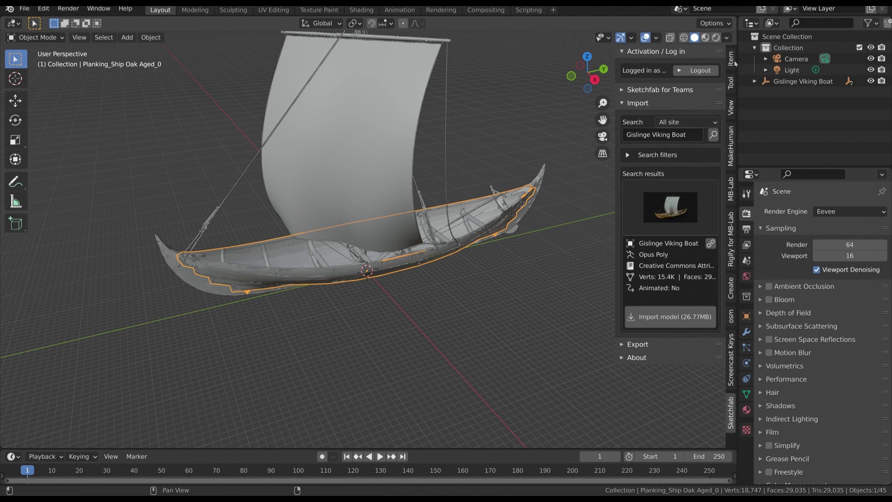
pyautogui.click(733, 61)
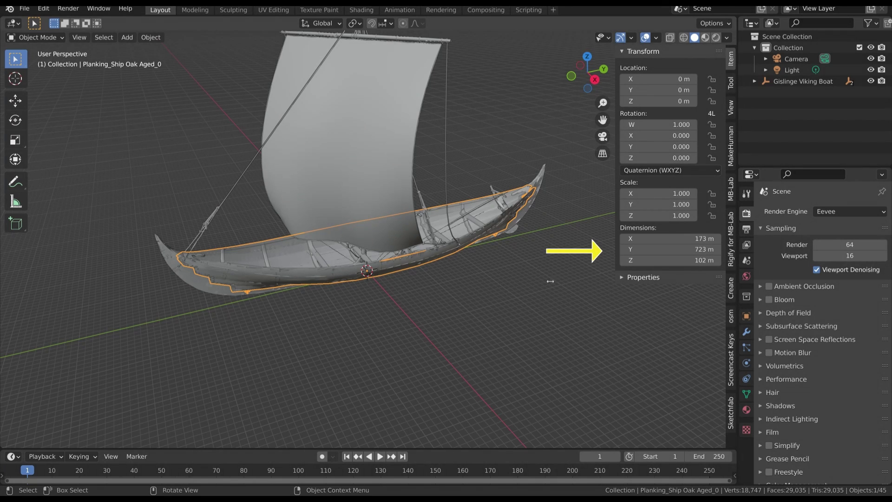
pyautogui.press('[')
pyautogui.press('s')
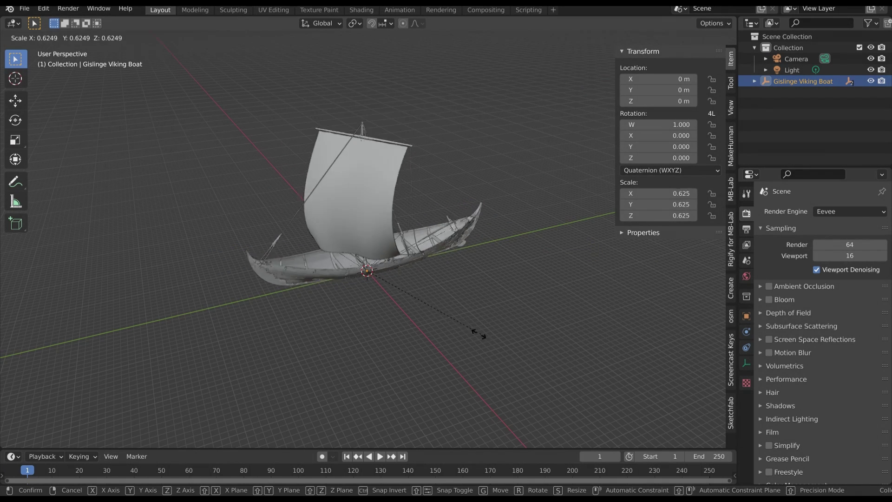
pyautogui.click(407, 293)
pyautogui.scroll(10, 465, 316)
pyautogui.press('s')
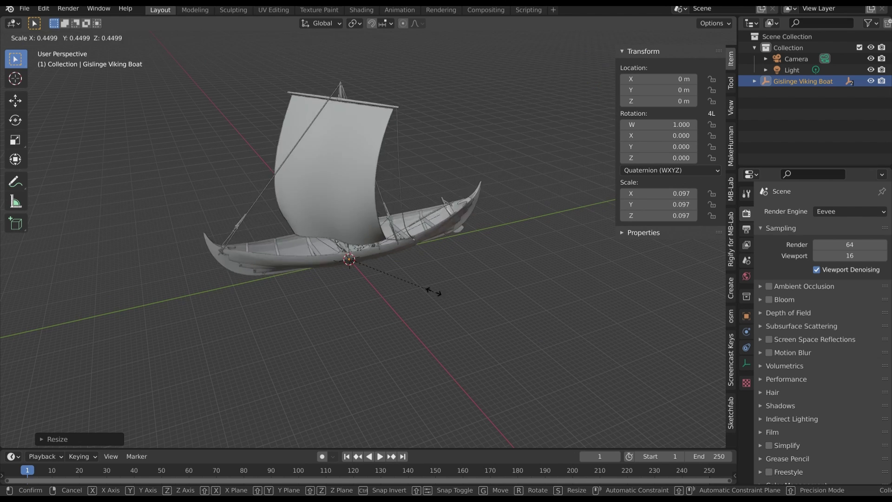
pyautogui.click(355, 277)
pyautogui.scroll(8, 335, 302)
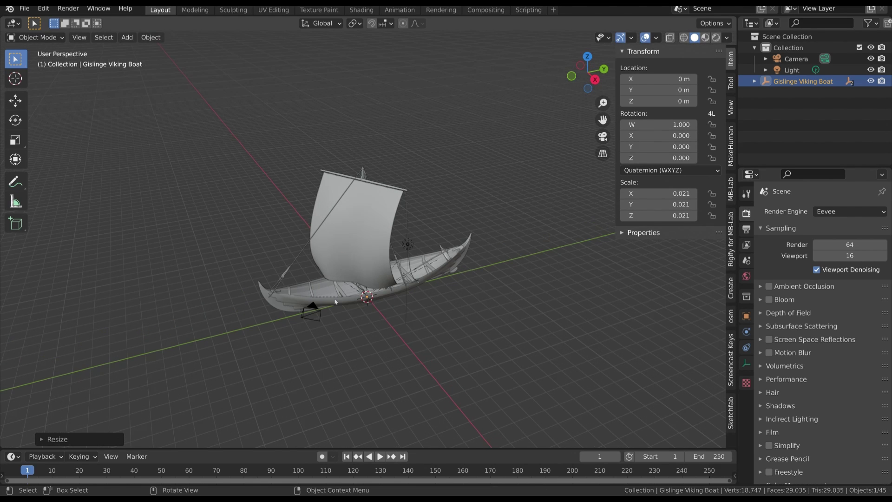
# - Scale the Gislinge Viking Boat group to 0.016 and check the hull's new dimensions
pyautogui.click(336, 302)
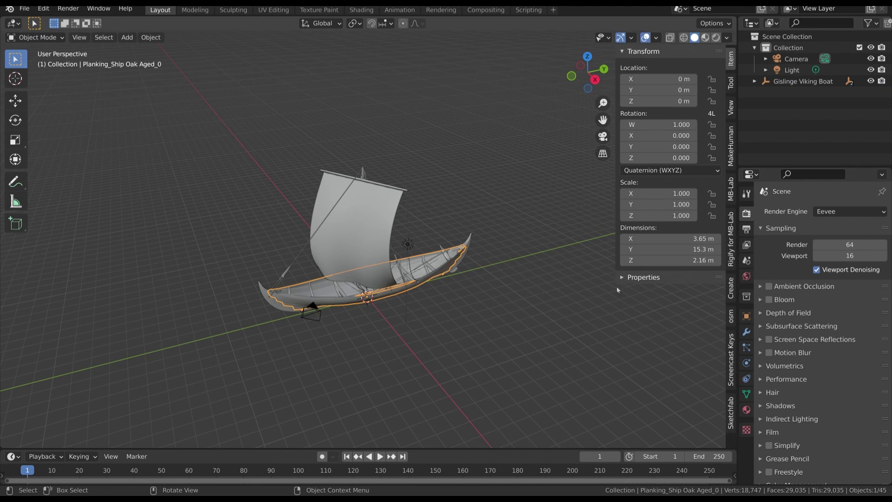
pyautogui.click(801, 81)
pyautogui.press('s')
pyautogui.click(419, 379)
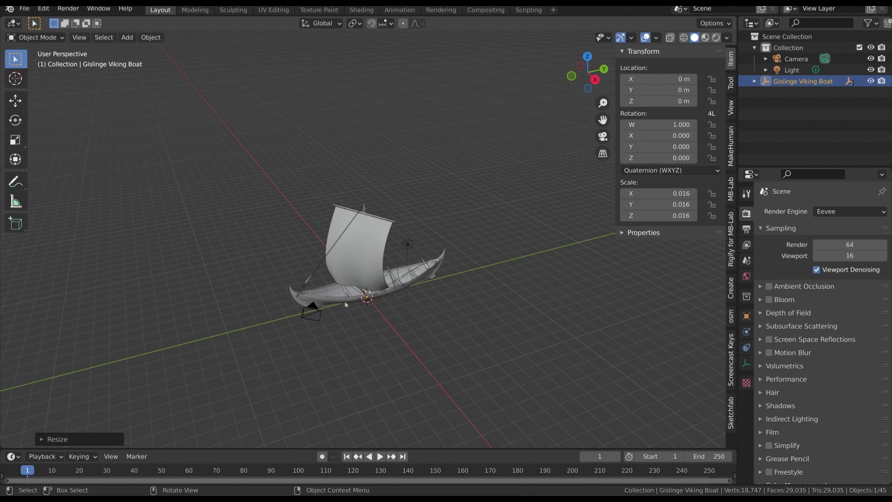
pyautogui.click(409, 276)
pyautogui.moveTo(549, 342); pyautogui.dragTo(552, 315, button='middle')
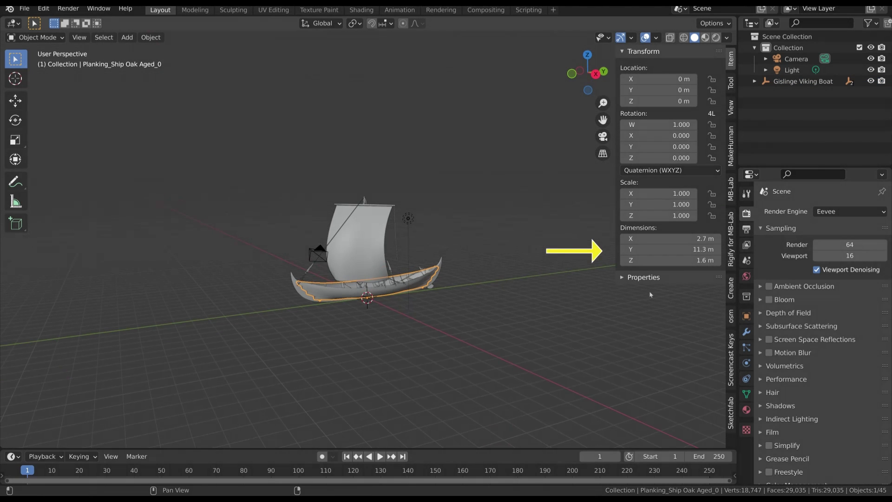
pyautogui.click(525, 329)
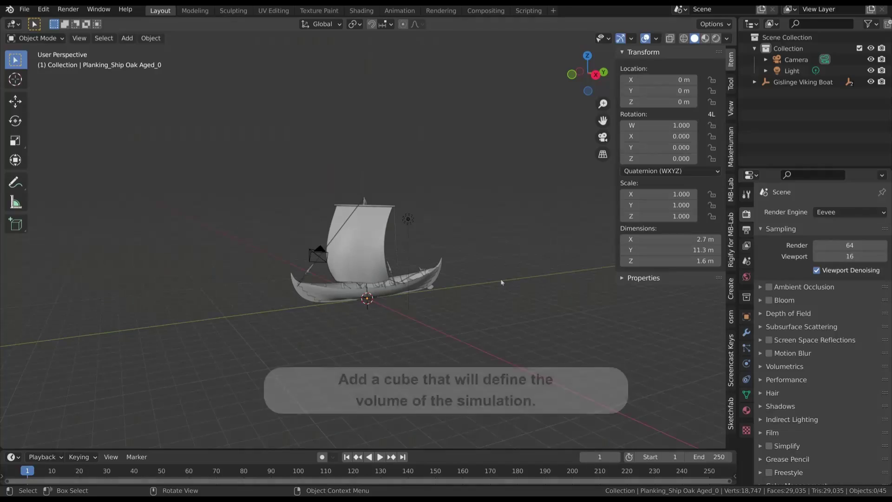
# - Add a mesh cube and enlarge it uniformly around the boat
pyautogui.hotkey('shift', 'a')
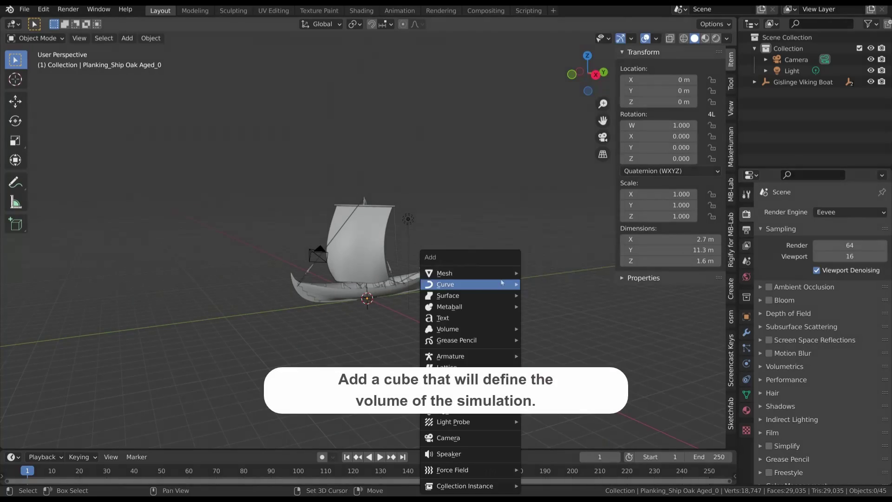
pyautogui.moveTo(494, 274)
pyautogui.click(571, 26)
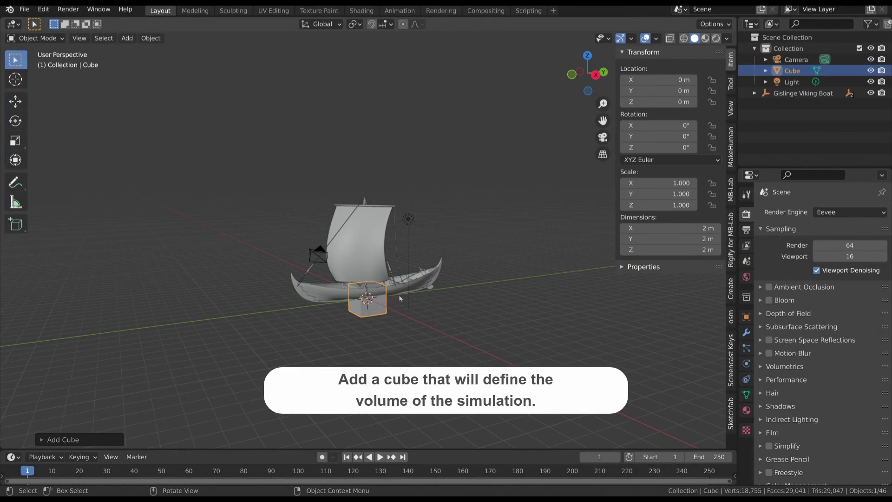
pyautogui.press('s')
pyautogui.click(439, 297)
# - Stretch the cube to 24.6 m along Y and 18 m along X
pyautogui.press('KP_3')
pyautogui.press('s')
pyautogui.press('x')
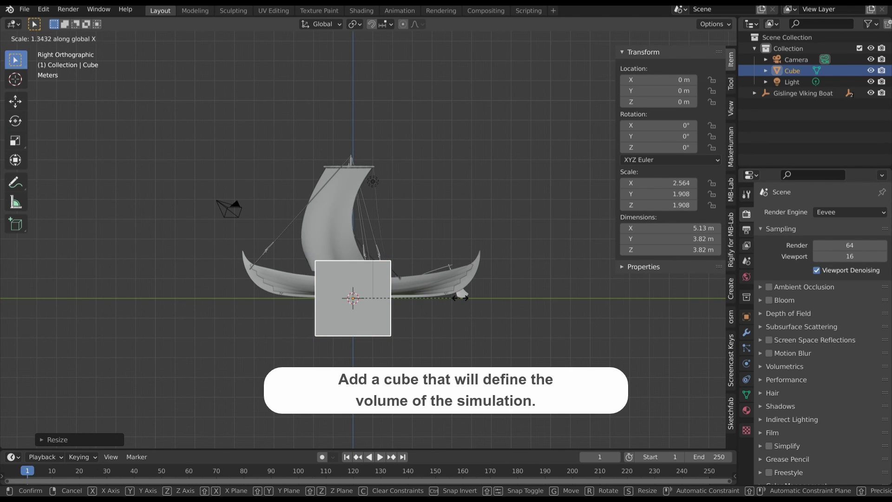
pyautogui.press('y')
pyautogui.click(149, 277)
pyautogui.press('KP_7')
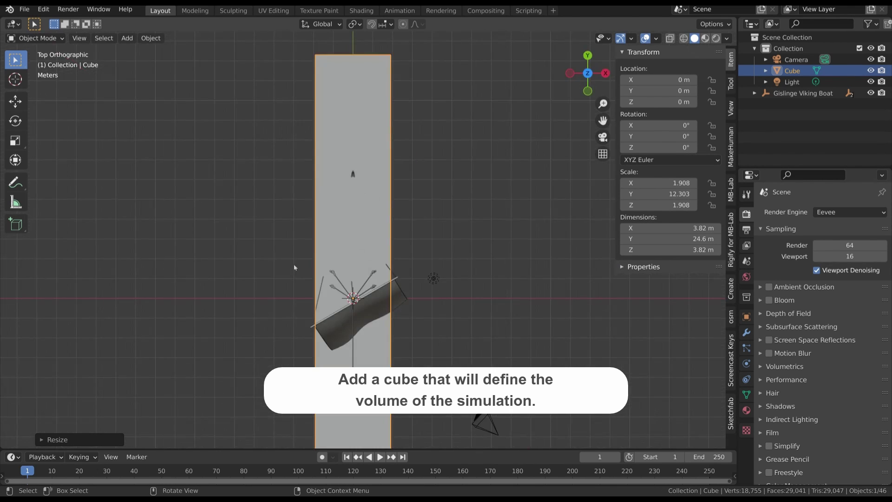
pyautogui.press('s')
pyautogui.press('x')
pyautogui.click(246, 326)
pyautogui.moveTo(246, 325); pyautogui.dragTo(336, 269, button='middle')
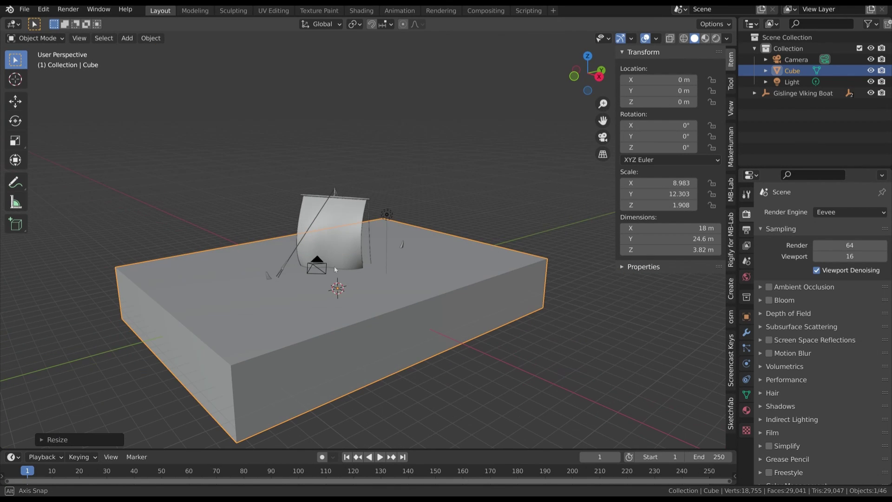
pyautogui.click(795, 59)
# - Look through the camera with Camera to View on and orbit until the sail and water fill the frame
pyautogui.press('KP_0')
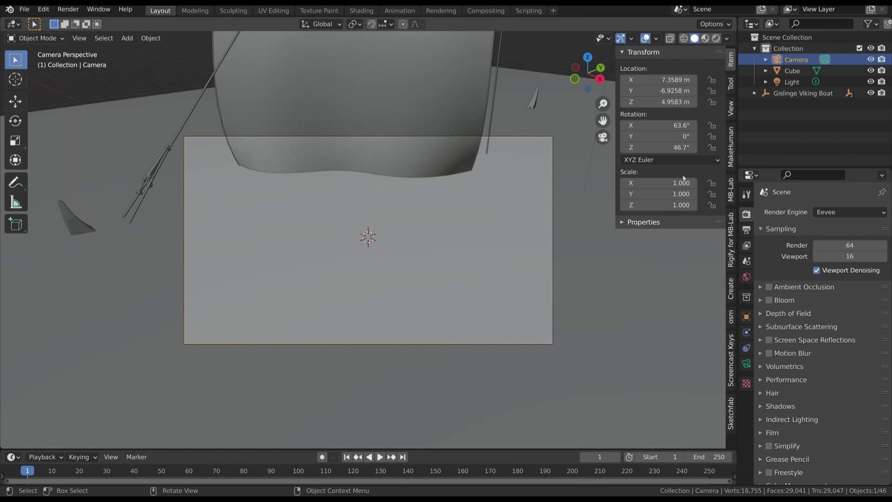
pyautogui.click(730, 109)
pyautogui.click(667, 189)
pyautogui.moveTo(353, 228); pyautogui.dragTo(365, 235, button='middle')
pyautogui.moveTo(363, 229); pyautogui.dragTo(386, 208, button='middle')
pyautogui.click(347, 242)
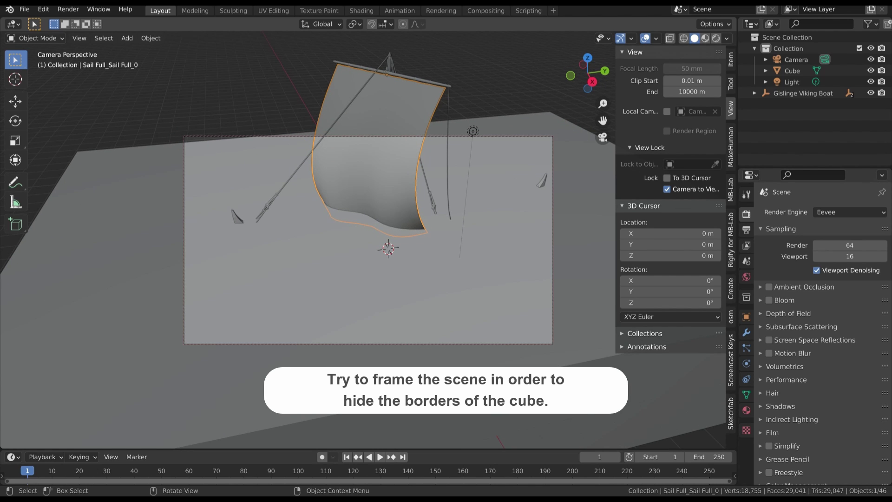
pyautogui.moveTo(452, 305); pyautogui.dragTo(449, 278, button='middle')
pyautogui.moveTo(331, 172); pyautogui.dragTo(362, 206, button='middle')
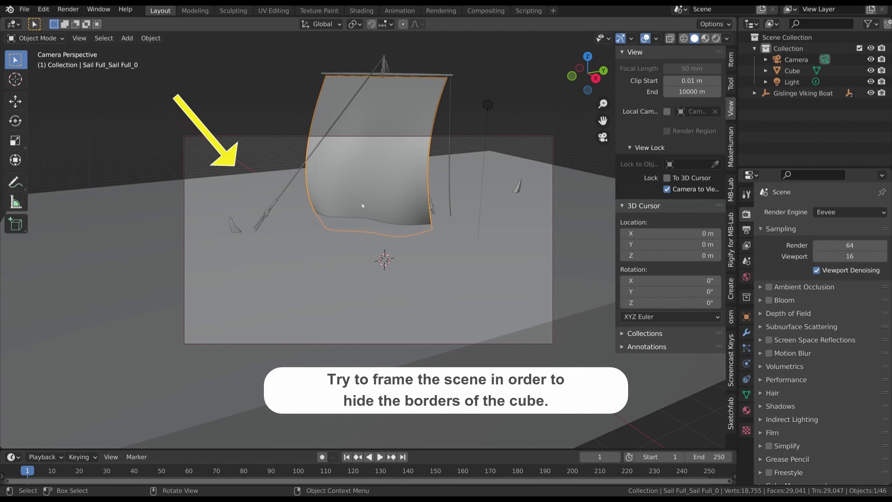
pyautogui.moveTo(437, 208); pyautogui.dragTo(419, 176, button='middle')
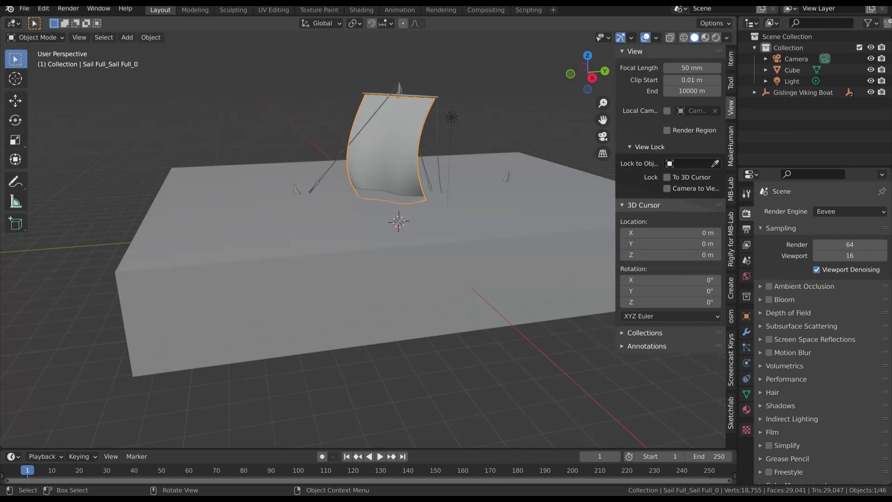
pyautogui.scroll(-3, 363, 227)
pyautogui.moveTo(335, 225); pyautogui.dragTo(364, 231, button='middle')
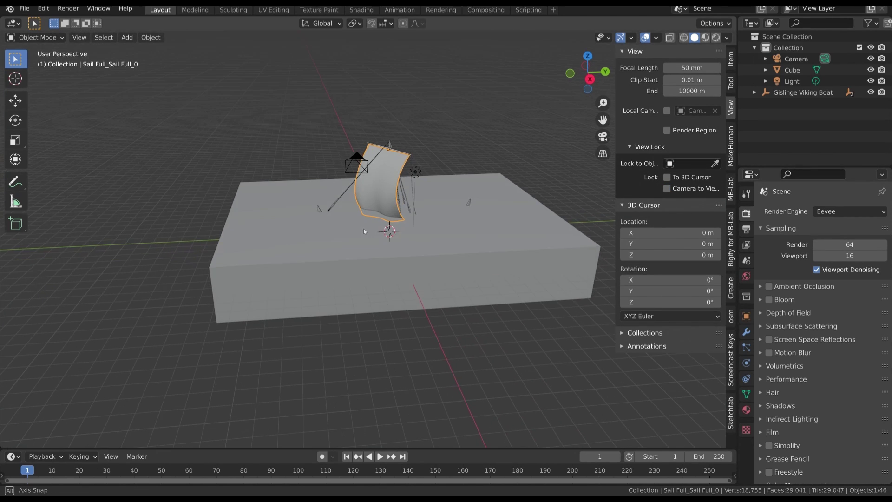
# - Turn on the object Move gizmo, slide the boat about 4.5 m along Y, and key its location
pyautogui.click(789, 92)
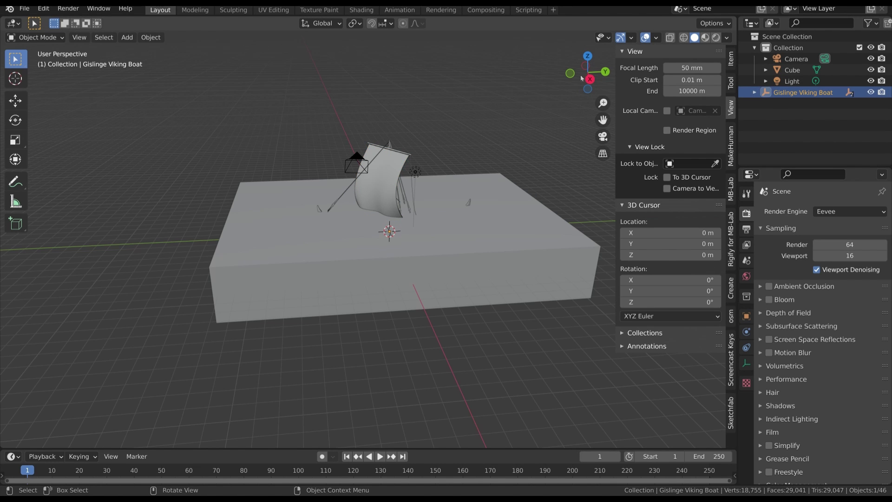
pyautogui.click(632, 39)
pyautogui.click(590, 144)
pyautogui.moveTo(436, 232); pyautogui.dragTo(536, 226)
pyautogui.press('i')
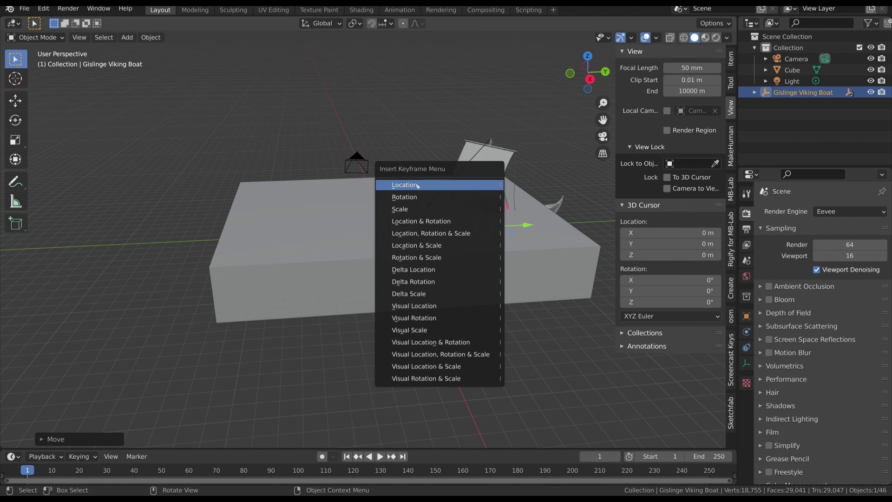
pyautogui.click(480, 187)
# - Move the boat back along Y, key its location again, and preview from frame 1
pyautogui.keyDown('alt'); pyautogui.scroll(-20, 526, 226); pyautogui.keyUp('alt')
pyautogui.moveTo(526, 227); pyautogui.dragTo(365, 232)
pyautogui.press('i')
pyautogui.click(355, 163)
pyautogui.moveTo(186, 448); pyautogui.dragTo(232, 425)
pyautogui.hotkey('shift', 'Left')
pyautogui.press('space')
# - Move the frame-50 keyframe to frame 160 and replay the animation
pyautogui.press('space')
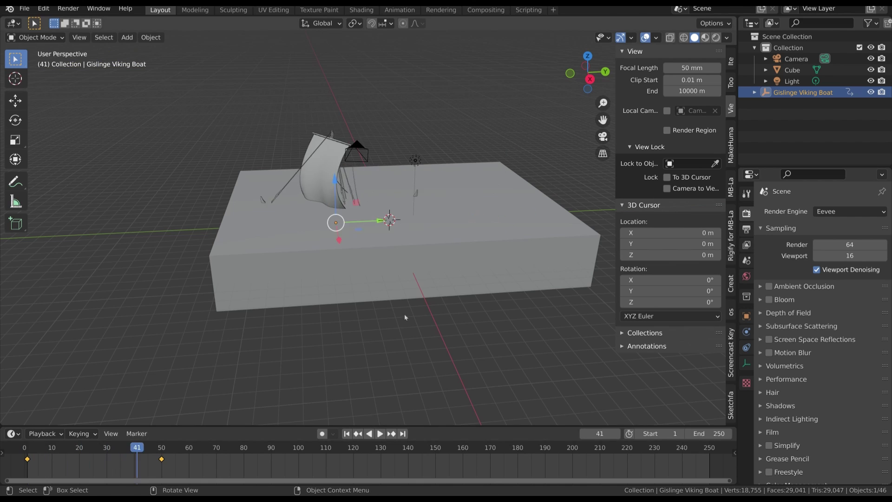
pyautogui.click(161, 459)
pyautogui.write('g110')
pyautogui.press('Return')
pyautogui.press('space')
pyautogui.click(31, 449)
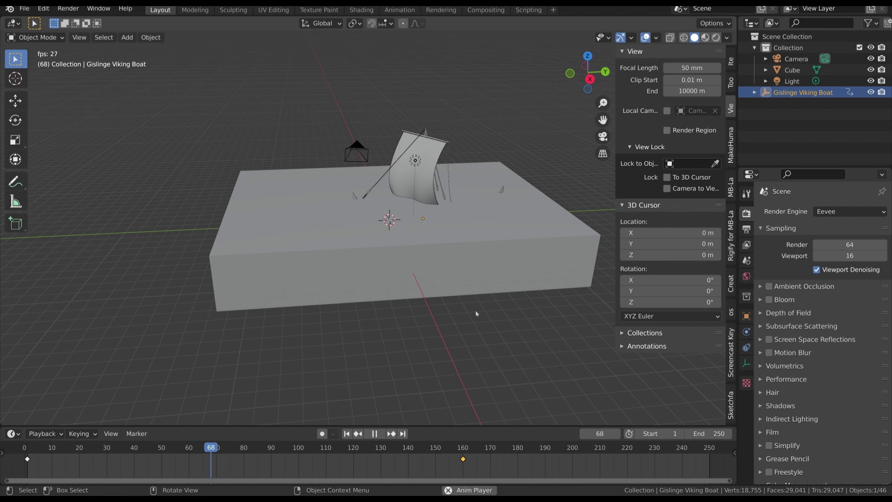
pyautogui.press('space')
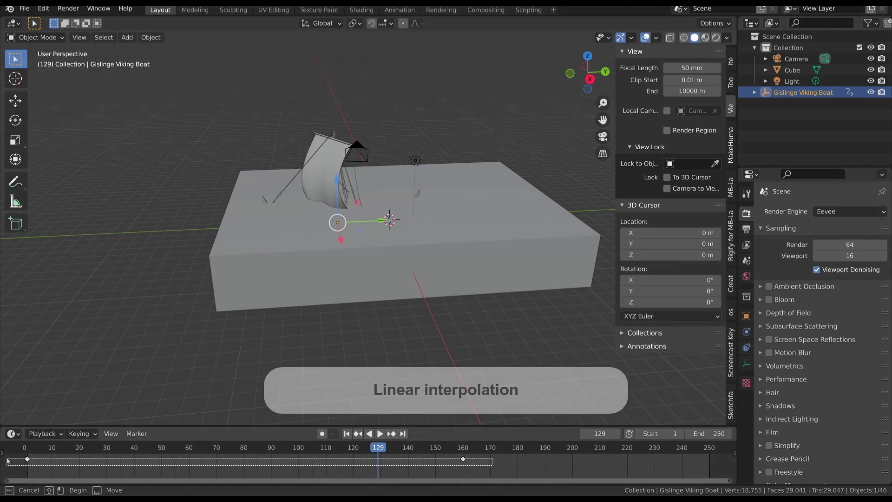
# - Set the boat's keyframe interpolation to Linear and replay the motion
pyautogui.rightClick(28, 459)
pyautogui.moveTo(58, 411)
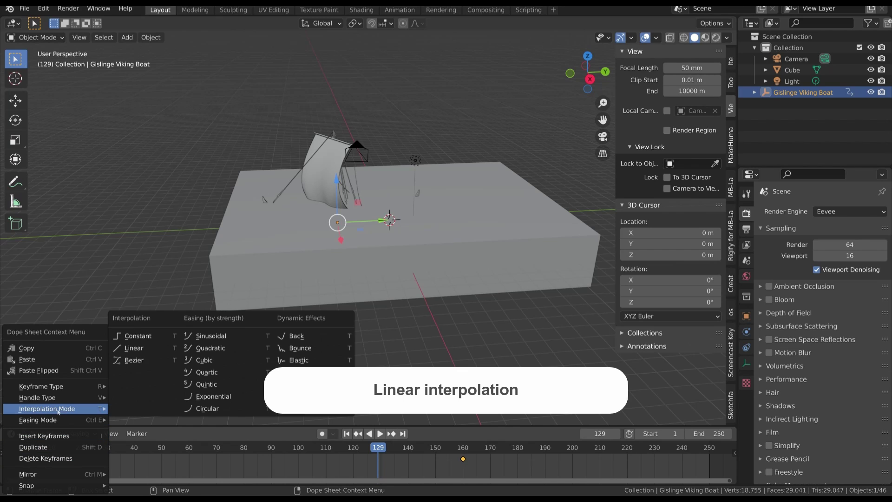
pyautogui.click(133, 350)
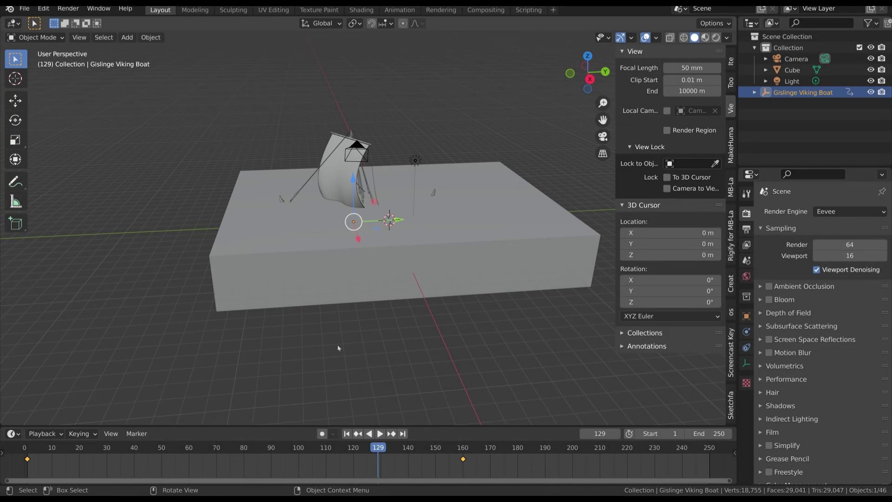
pyautogui.click(347, 433)
pyautogui.press('space')
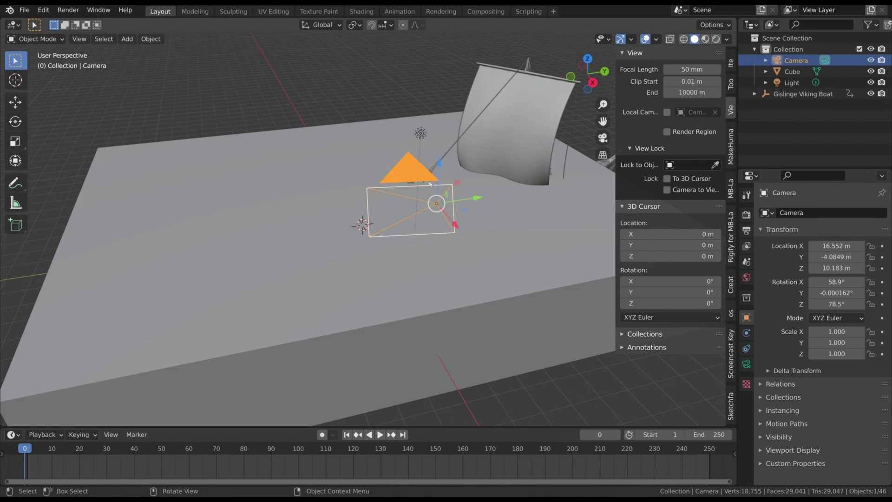
pyautogui.press('KP_0')
# - Key the camera's location and rotation at frame 1
pyautogui.press('space')
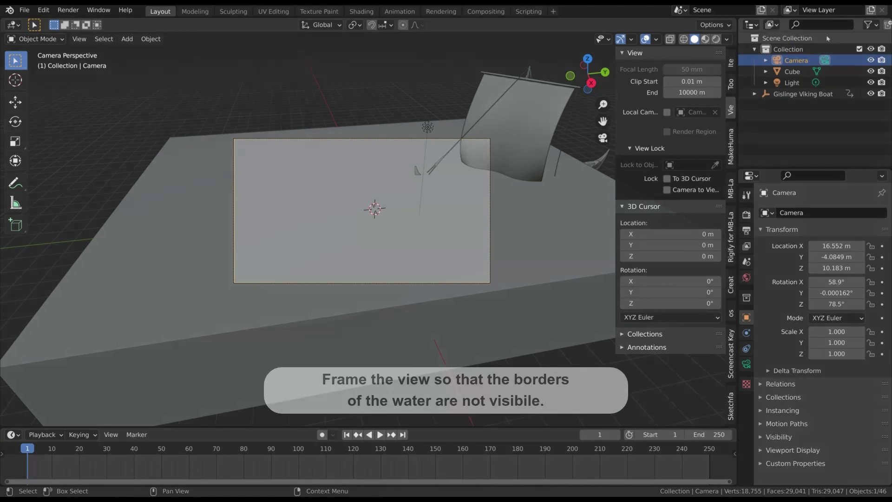
pyautogui.keyDown('shift'); pyautogui.moveTo(448, 201); pyautogui.dragTo(416, 201, button='middle'); pyautogui.keyUp('shift')
pyautogui.press('KP_0')
pyautogui.press('KP_0')
pyautogui.press('i')
pyautogui.click(353, 159)
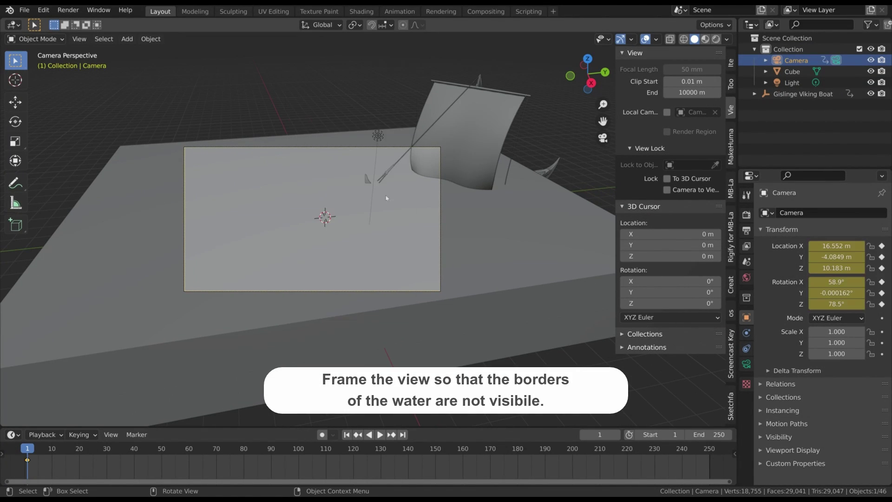
# - At frame 120, reframe the camera closer on the boat with Camera to View and key location and rotation
pyautogui.click(667, 189)
pyautogui.moveTo(186, 449); pyautogui.dragTo(355, 450)
pyautogui.moveTo(272, 276); pyautogui.dragTo(346, 249, button='middle')
pyautogui.press('i')
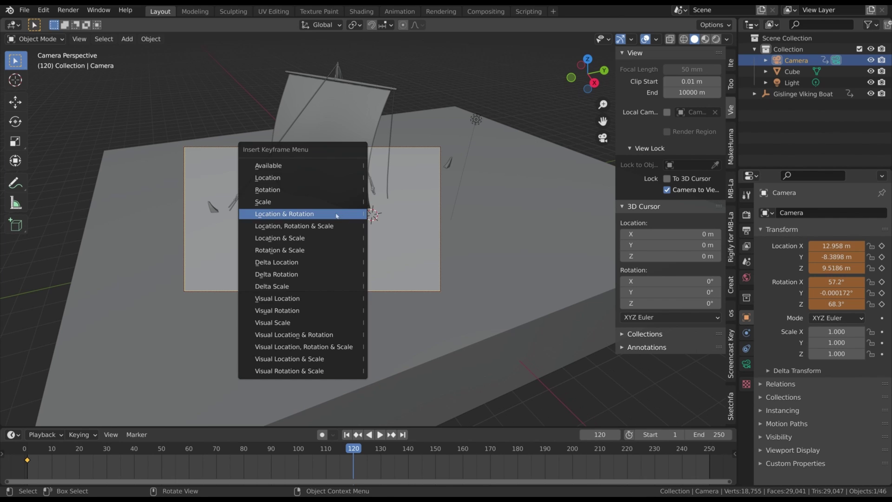
pyautogui.click(278, 211)
# - Play the animation from the start to review the camera move
pyautogui.click(29, 449)
pyautogui.press('space')
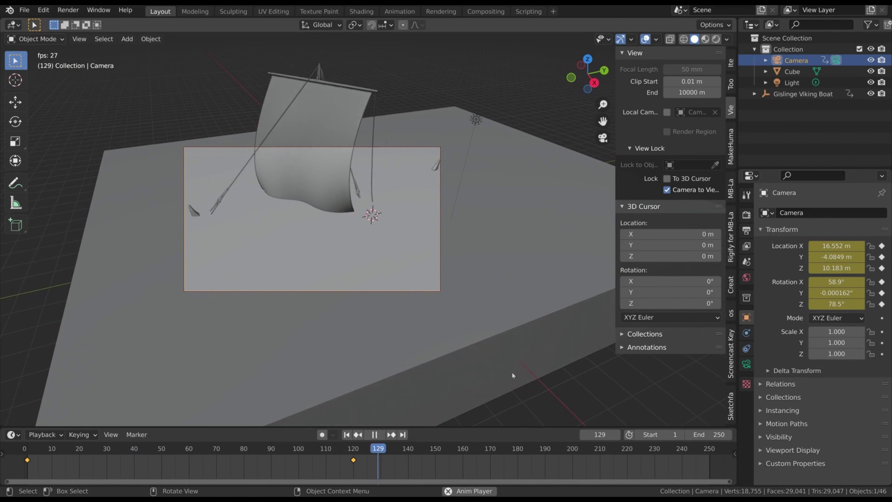
pyautogui.hotkey('shift', 'Left')
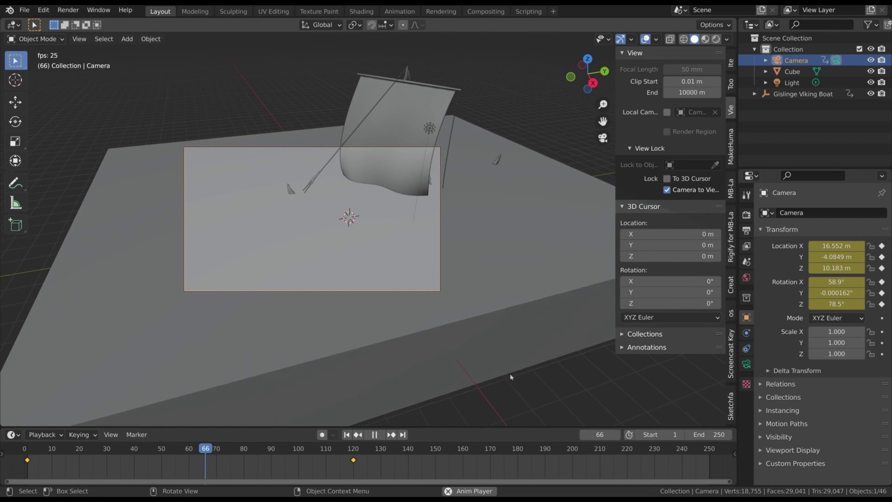
pyautogui.press('space')
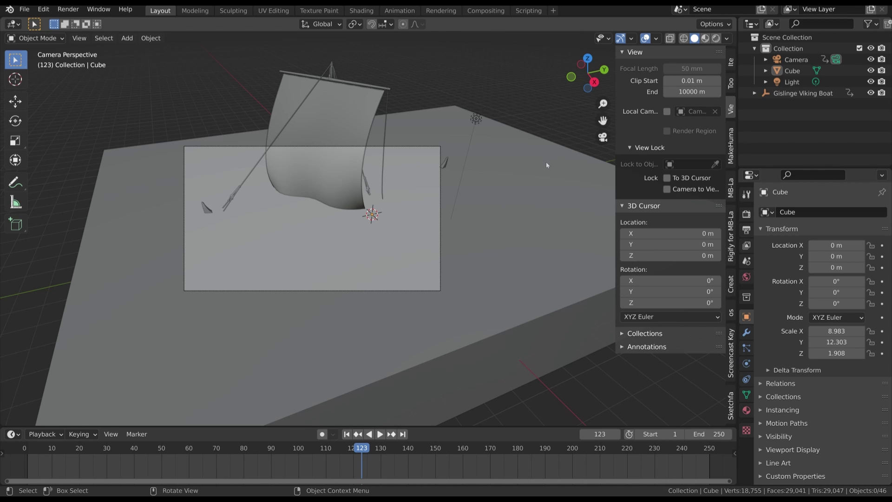
pyautogui.click(546, 162)
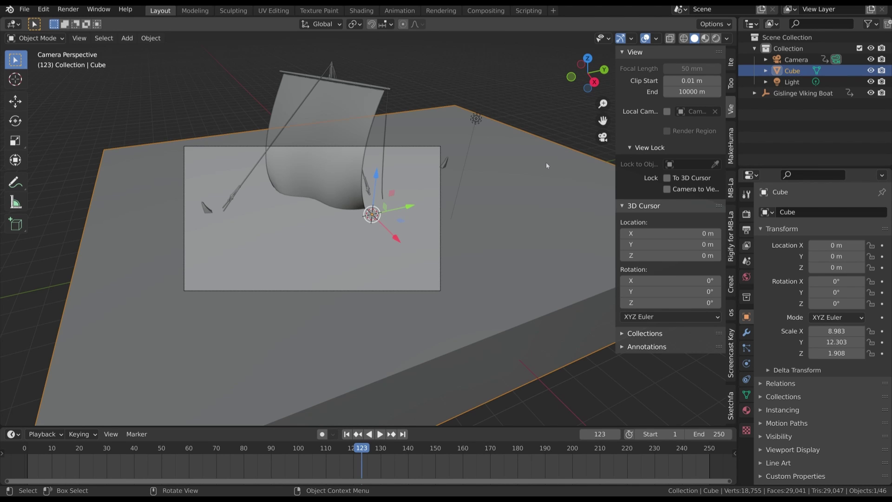
# - Hide the Cube, set the boat's Rotation Mode to XYZ Euler, and key its rotation at frame 1
pyautogui.click(870, 71)
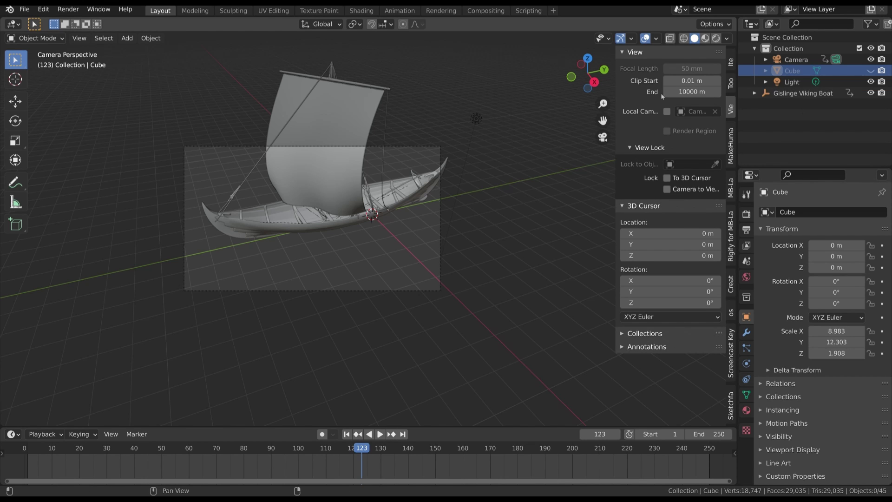
pyautogui.click(817, 93)
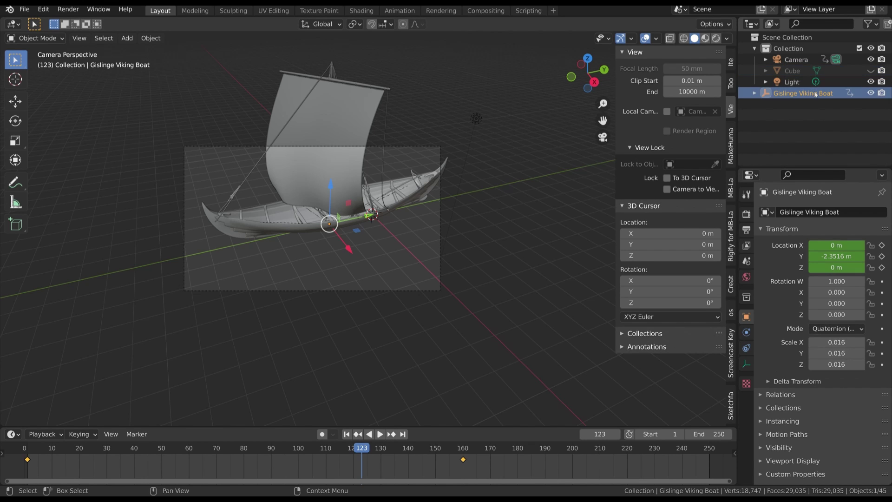
pyautogui.click(836, 328)
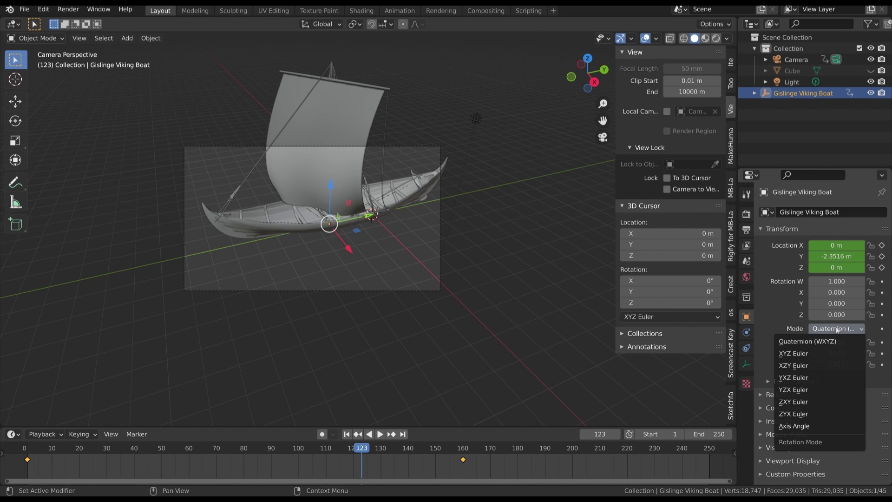
pyautogui.click(809, 353)
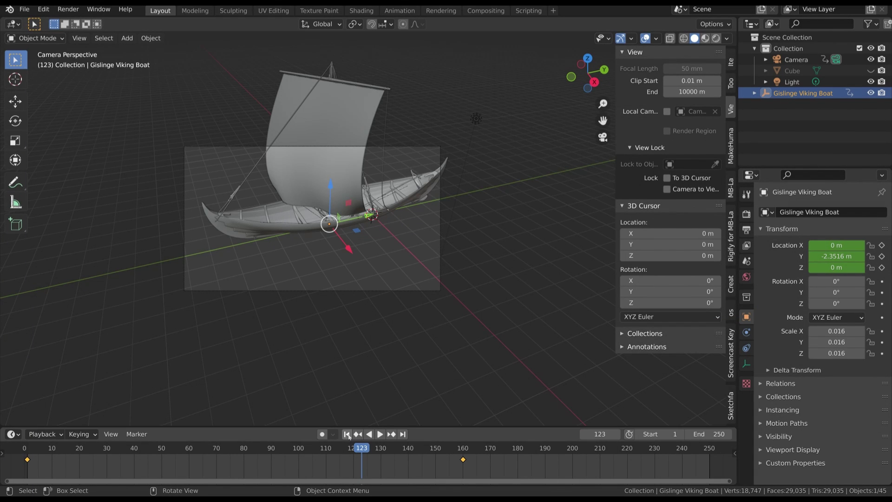
pyautogui.hotkey('shift', 'Left')
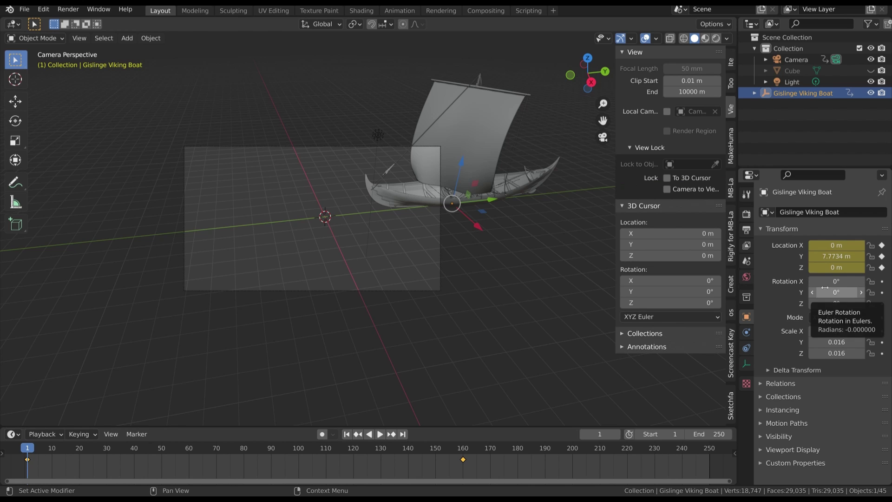
pyautogui.press('i')
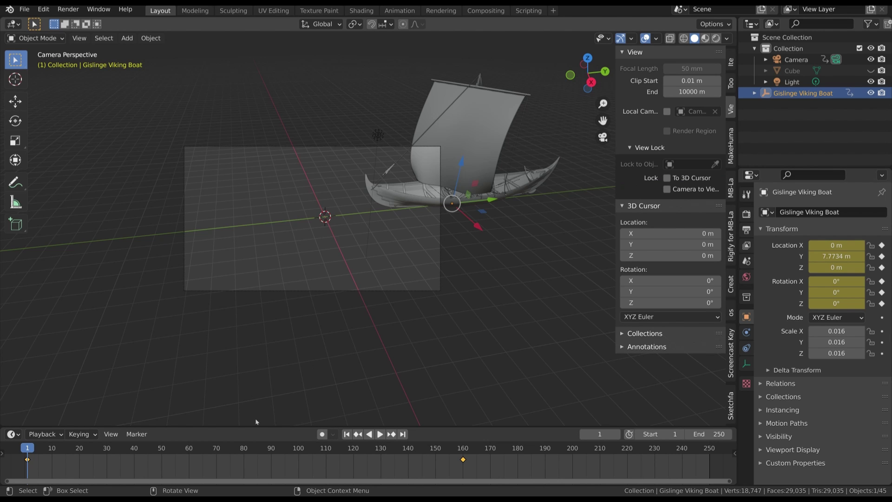
pyautogui.moveTo(257, 424); pyautogui.dragTo(258, 364)
# - Show the Graph Editor, enlarge it, and select the boat's X Euler Rotation curve
pyautogui.click(19, 374)
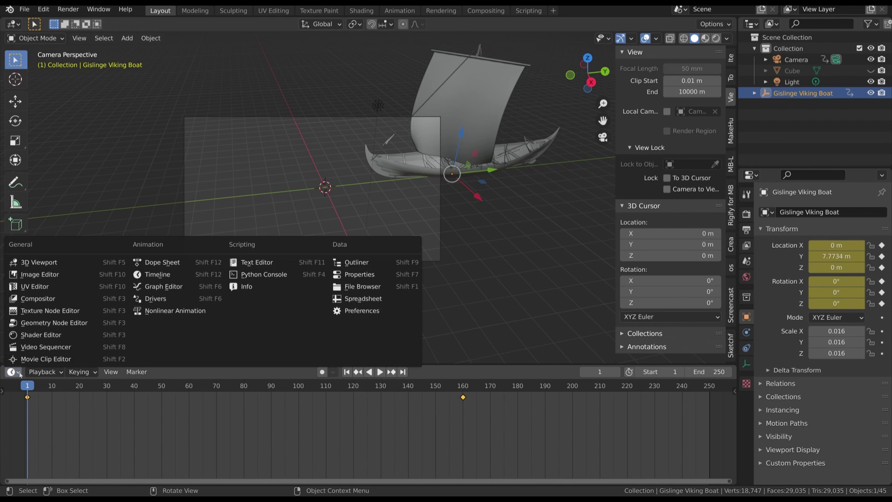
pyautogui.click(163, 286)
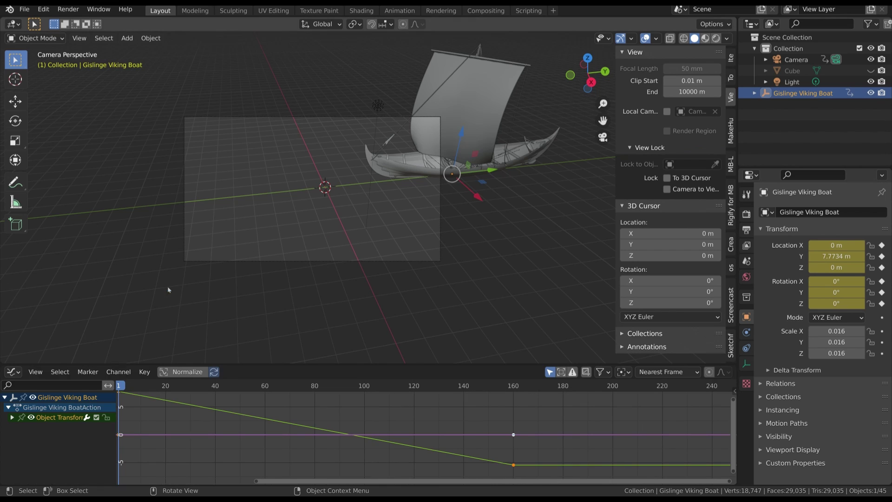
pyautogui.click(12, 417)
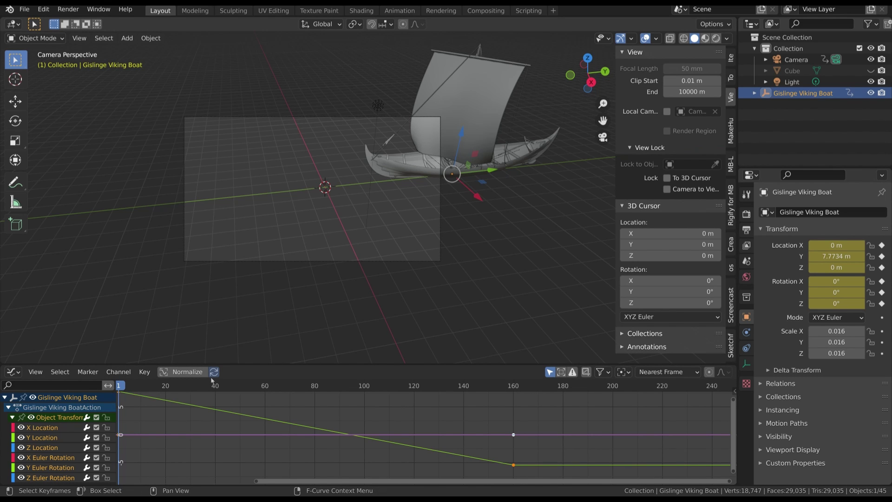
pyautogui.moveTo(228, 364); pyautogui.dragTo(229, 329)
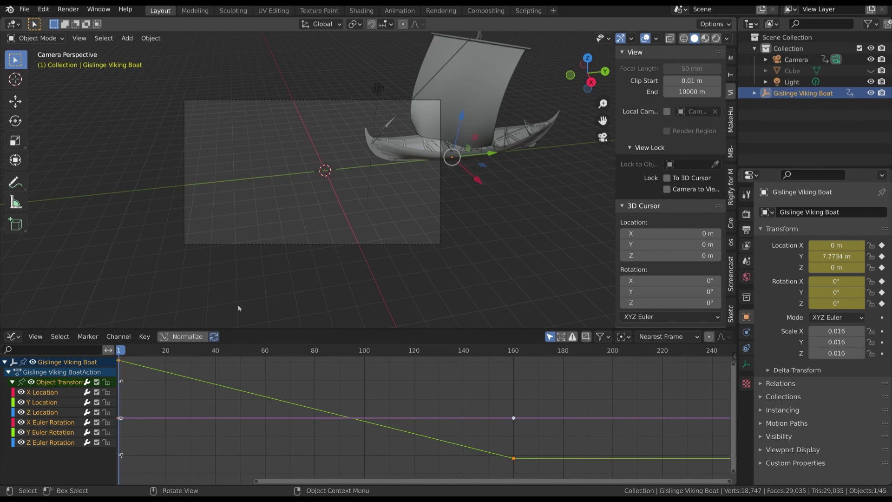
pyautogui.click(47, 423)
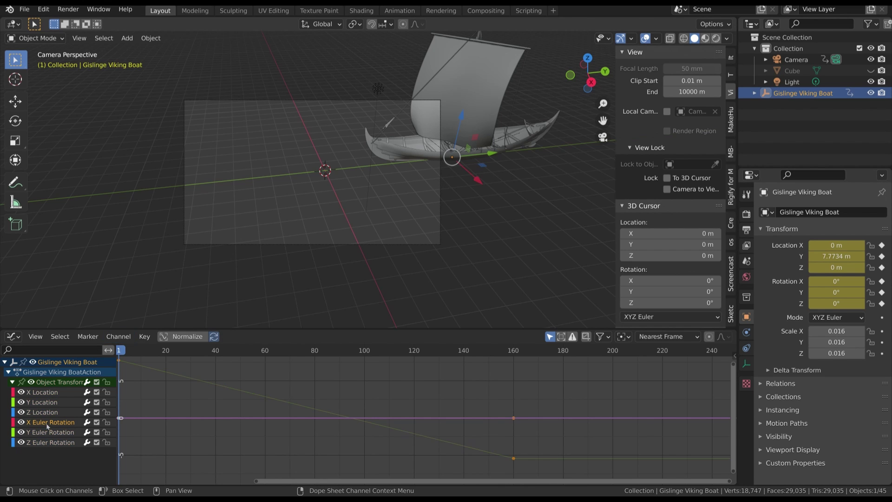
# - Add a Built-In Function modifier with the Sine type to the X rotation curve
pyautogui.press('n')
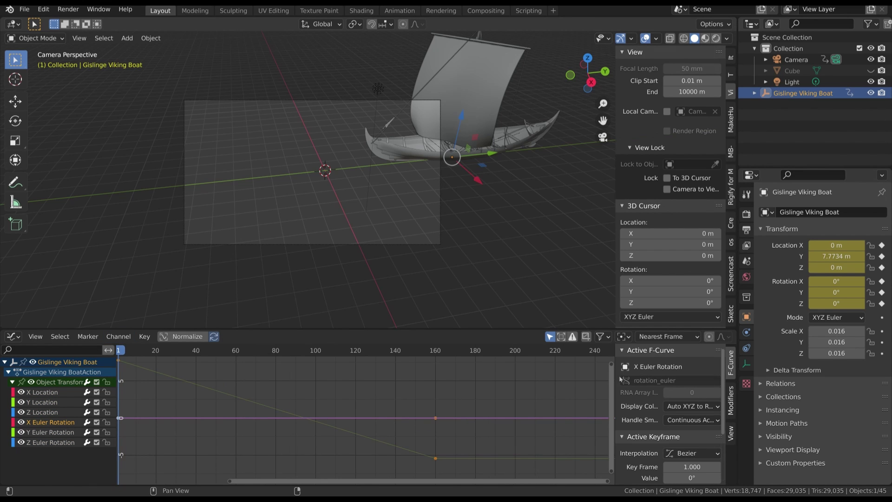
pyautogui.moveTo(614, 375); pyautogui.dragTo(593, 375)
pyautogui.click(731, 397)
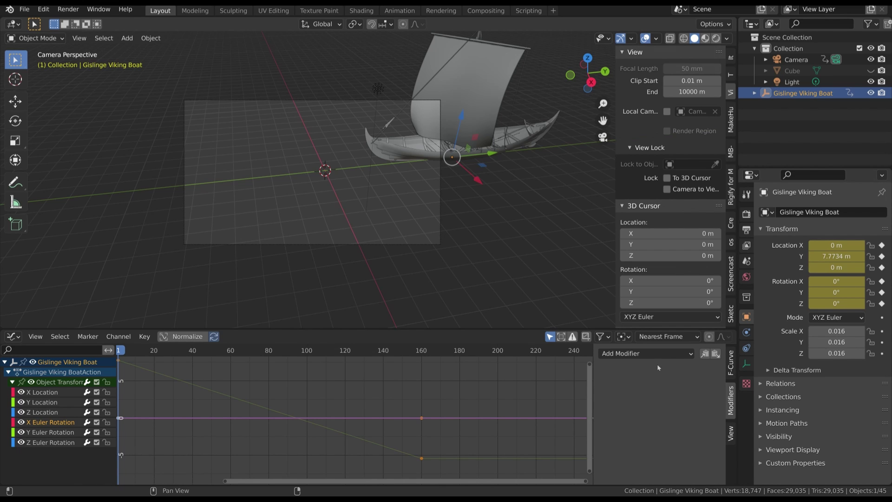
pyautogui.click(646, 353)
pyautogui.click(652, 378)
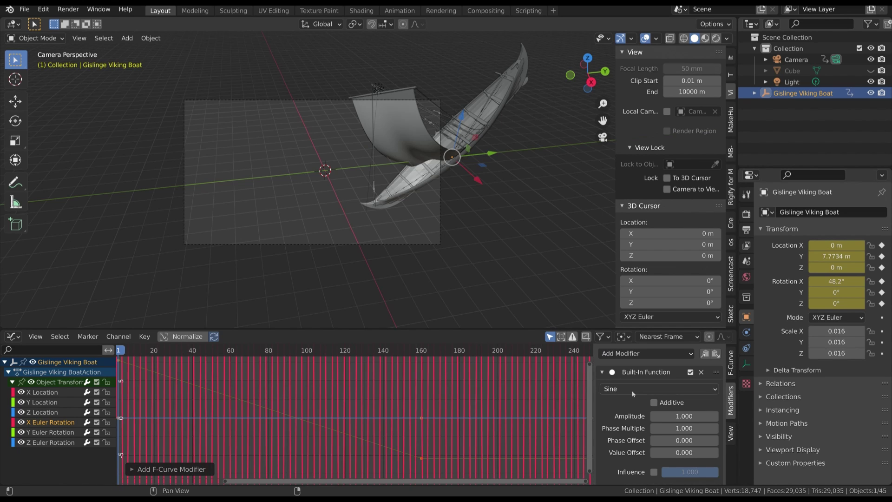
pyautogui.click(631, 389)
pyautogui.click(628, 406)
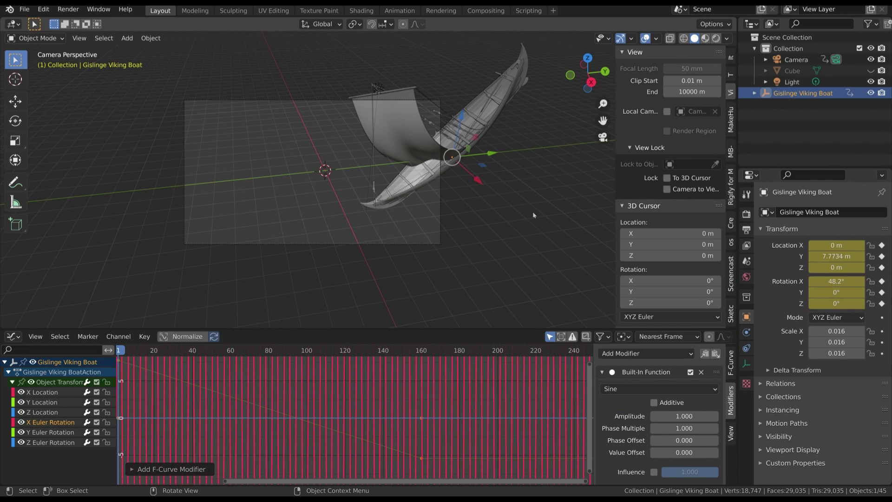
# - Play the rocking animation, then enlarge the curve graph and widen the modifier panel
pyautogui.press('space')
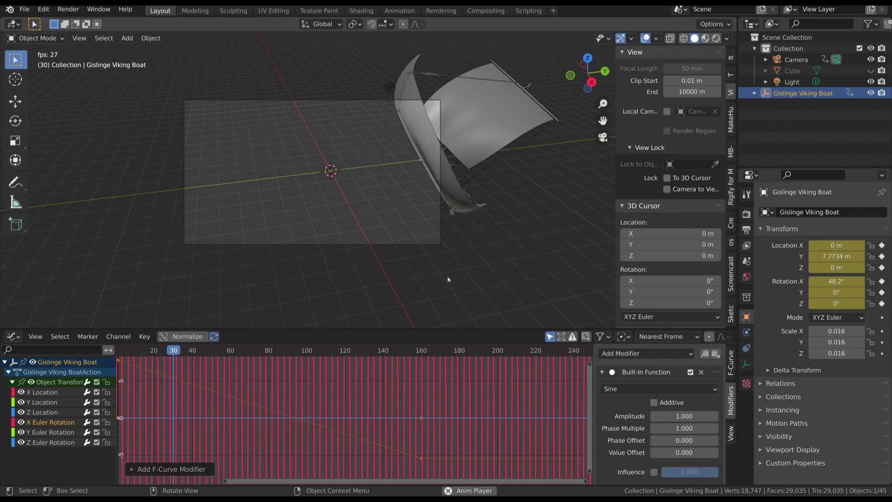
pyautogui.press('space')
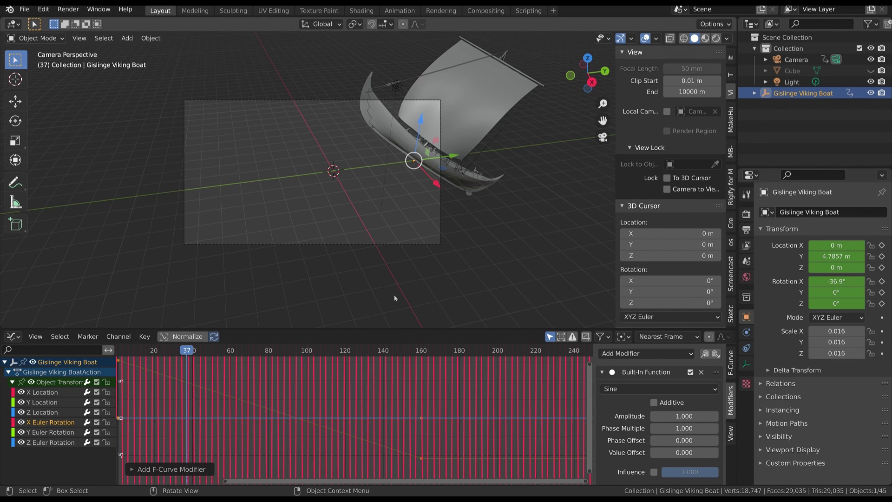
pyautogui.press('space')
pyautogui.press('space')
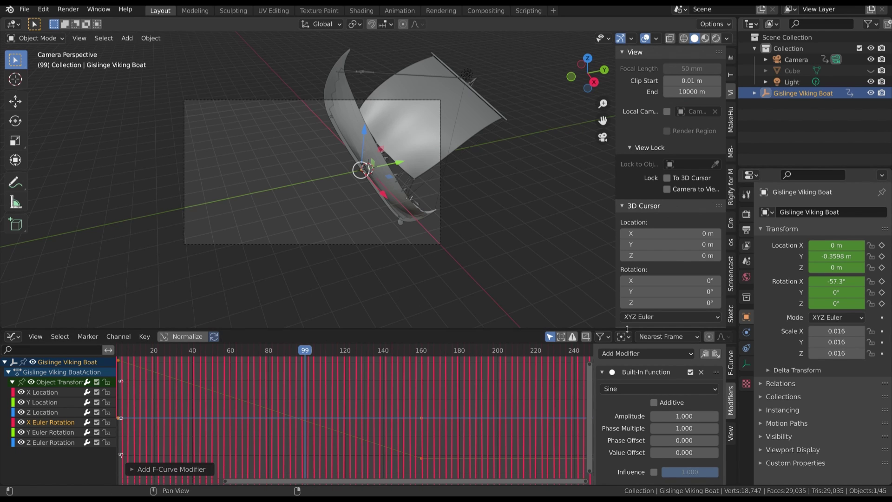
pyautogui.moveTo(604, 329); pyautogui.dragTo(604, 299)
pyautogui.moveTo(593, 345); pyautogui.dragTo(553, 343)
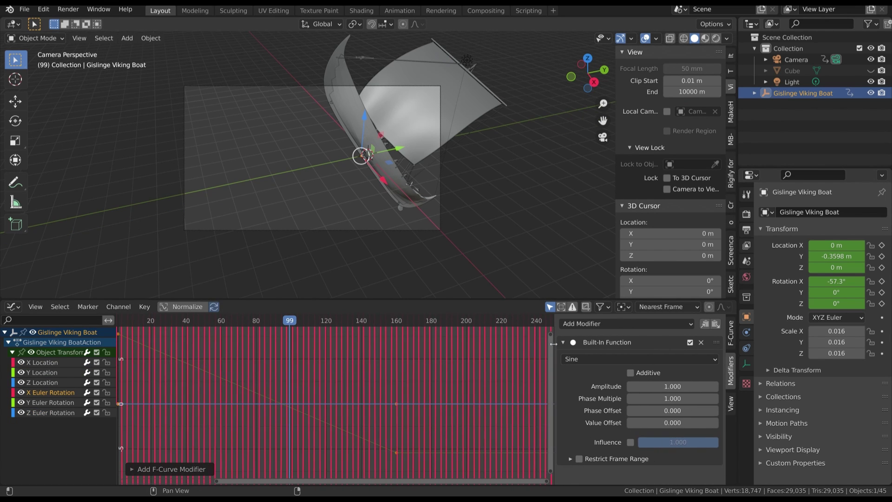
# - Set the Sine modifier's amplitude 0.06, phase multiple 0.1 and phase offset 5.3
pyautogui.click(669, 386)
pyautogui.press('Return')
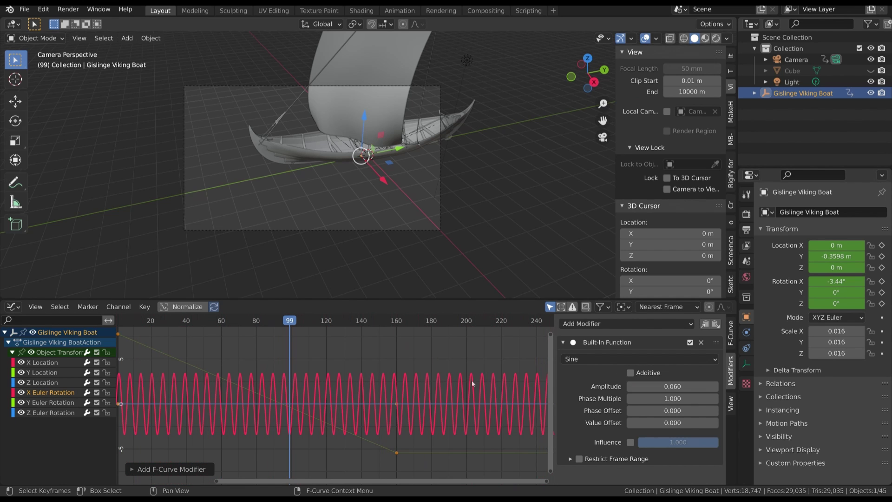
pyautogui.click(673, 398)
pyautogui.write('0.1')
pyautogui.press('Return')
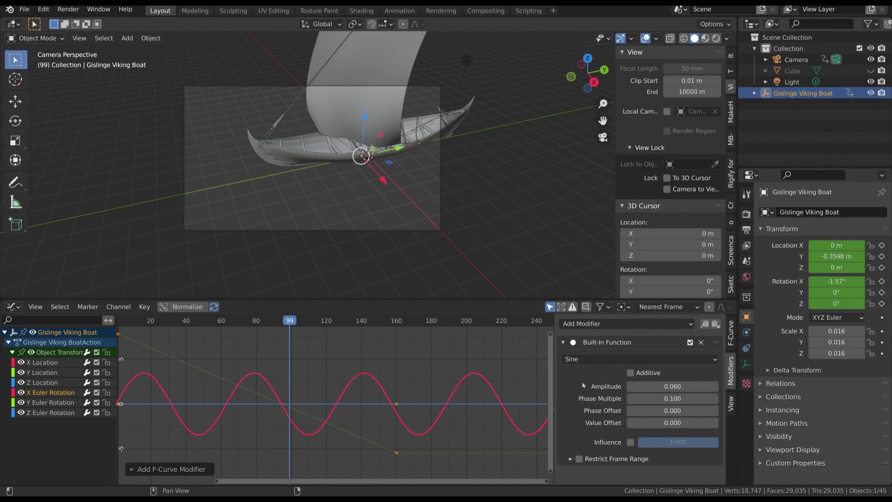
pyautogui.click(672, 410)
pyautogui.write('5.3')
pyautogui.press('Return')
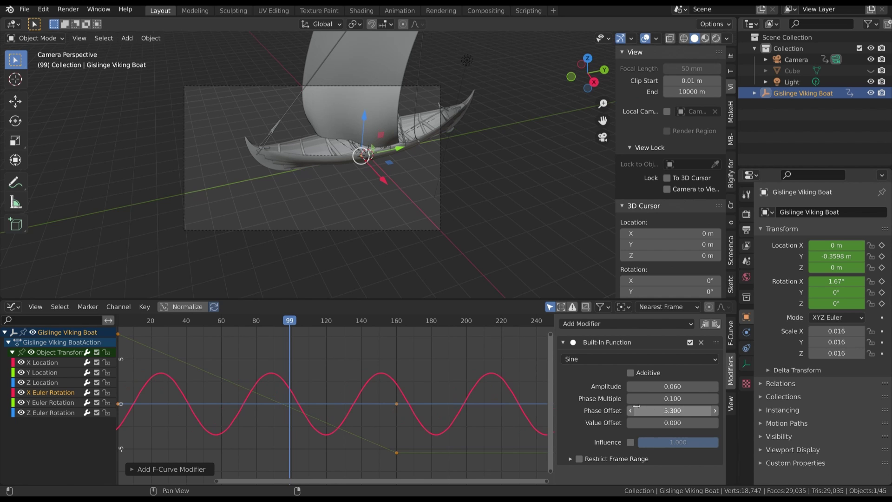
# - Preview the rocking from frame 1, then add a Noise modifier to the rotation curve
pyautogui.hotkey('shift', 'Left')
pyautogui.press('space')
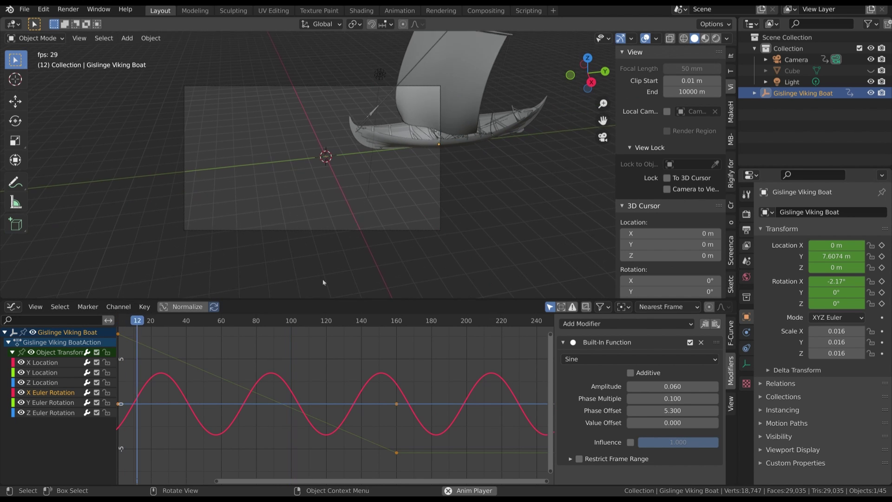
pyautogui.moveTo(469, 199); pyautogui.dragTo(269, 108, button='middle')
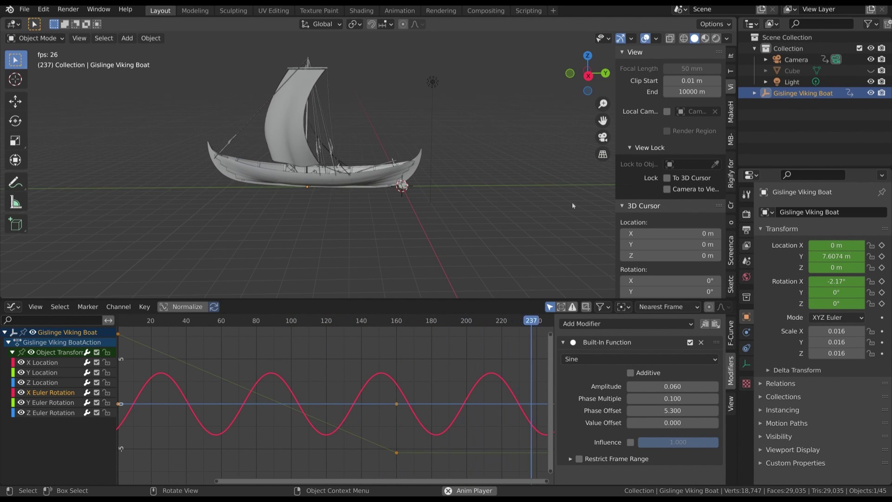
pyautogui.press('Escape')
pyautogui.click(608, 324)
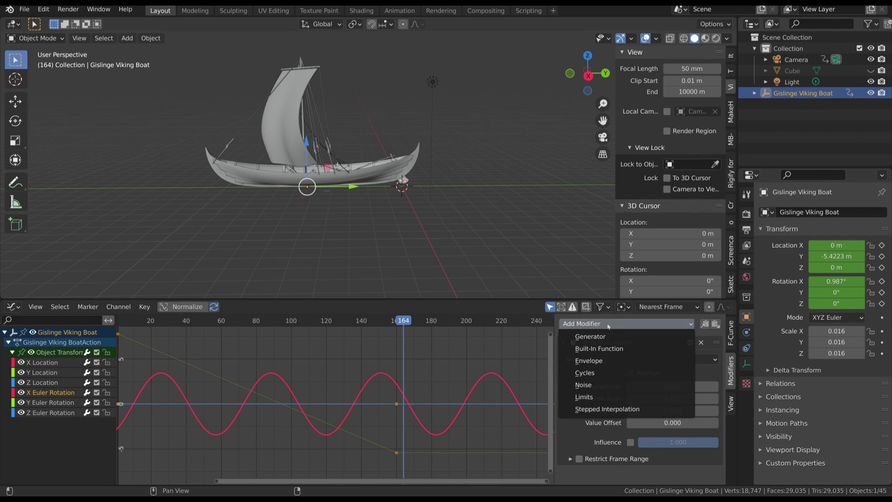
pyautogui.click(607, 385)
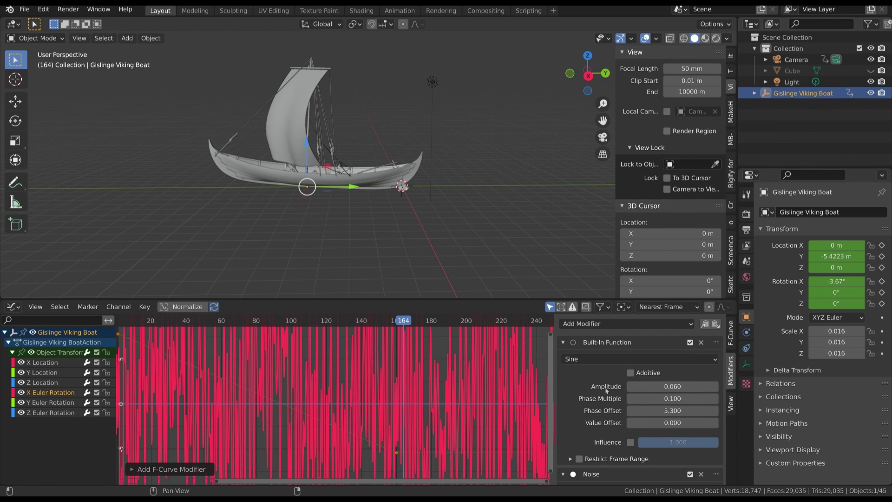
# - Set the X rotation Noise modifier to Add blending, scale 7.5 and strength 0.03
pyautogui.click(563, 343)
pyautogui.click(649, 375)
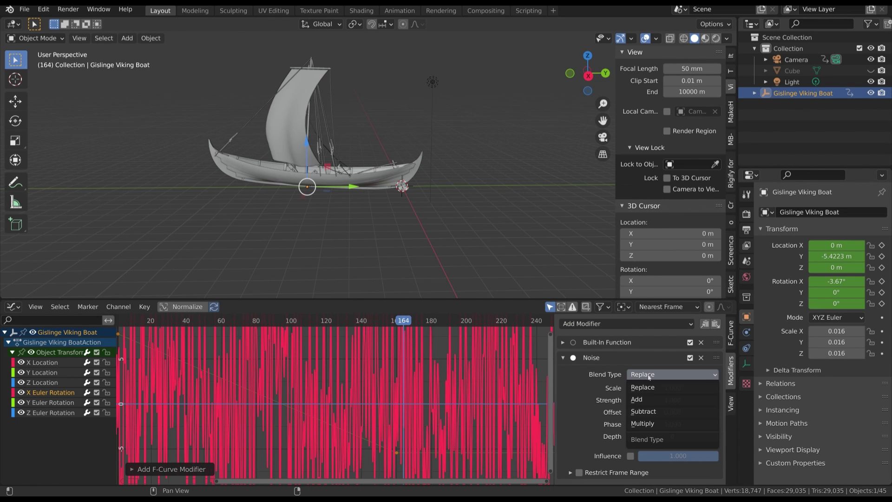
pyautogui.click(648, 400)
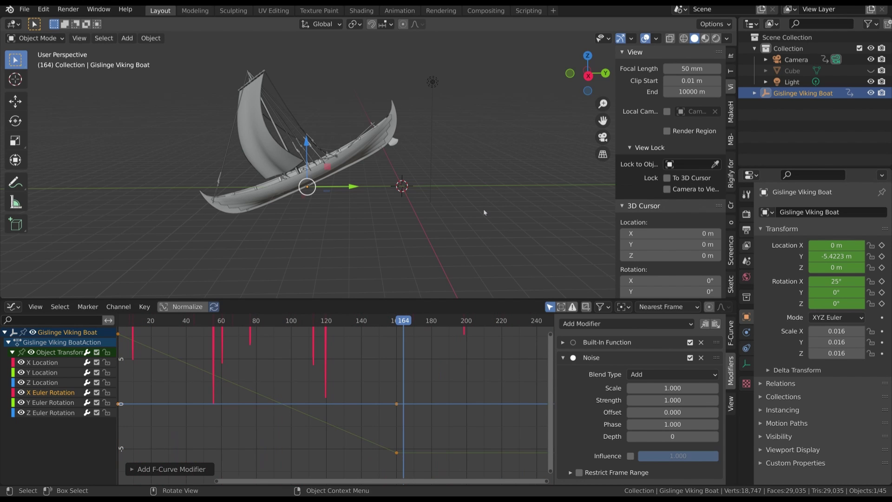
pyautogui.click(672, 388)
pyautogui.write('7.5')
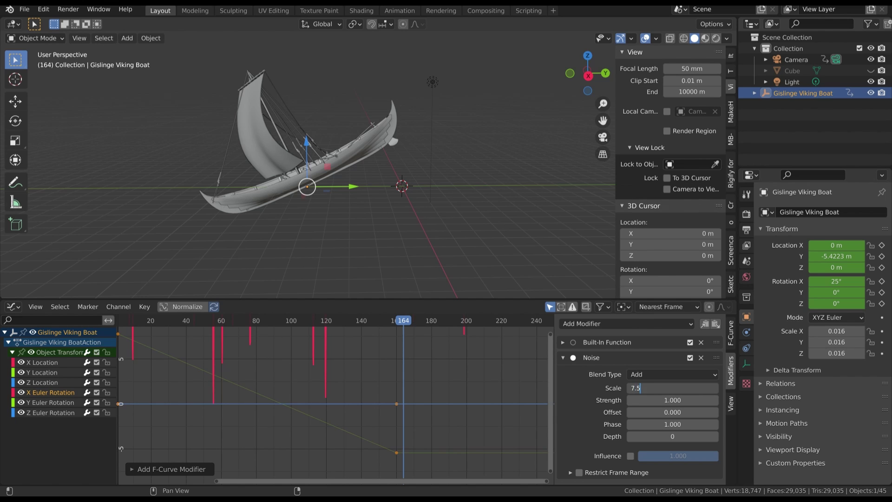
pyautogui.press('Tab')
pyautogui.write('0')
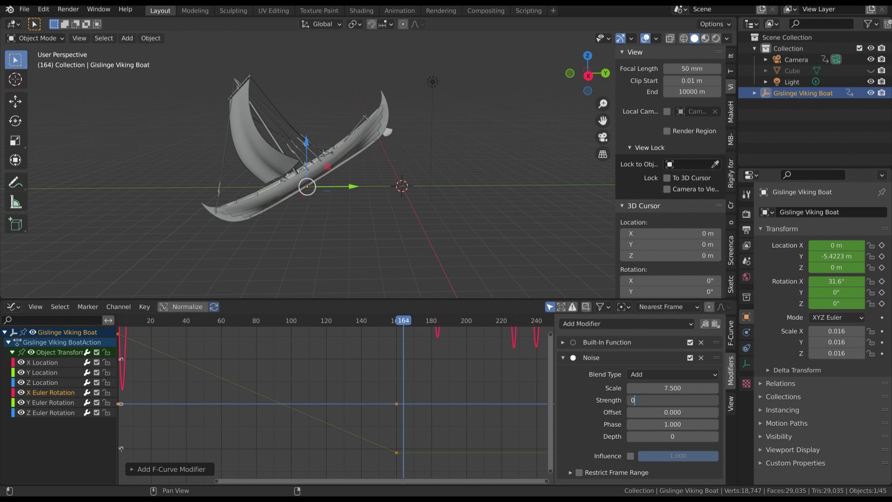
pyautogui.press('Return')
pyautogui.scroll(-1, 444, 387)
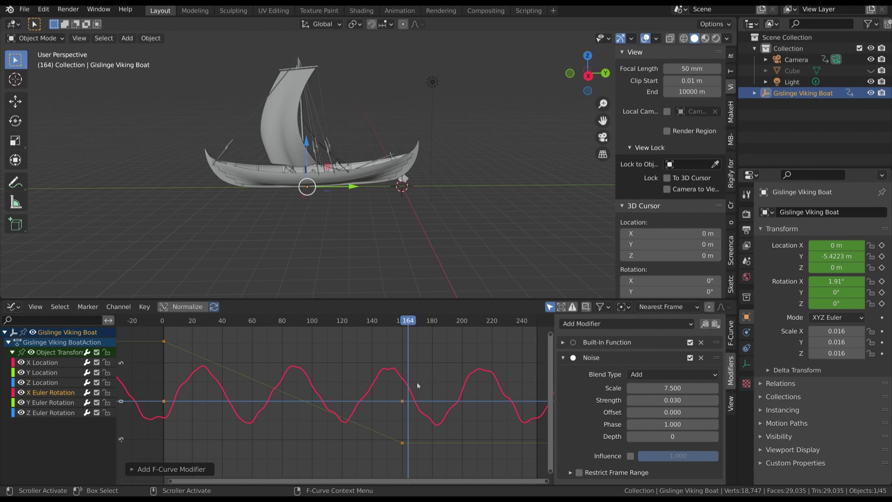
# - Replay the rocking from the start, then select the Y Euler Rotation curve
pyautogui.click(168, 324)
pyautogui.press('space')
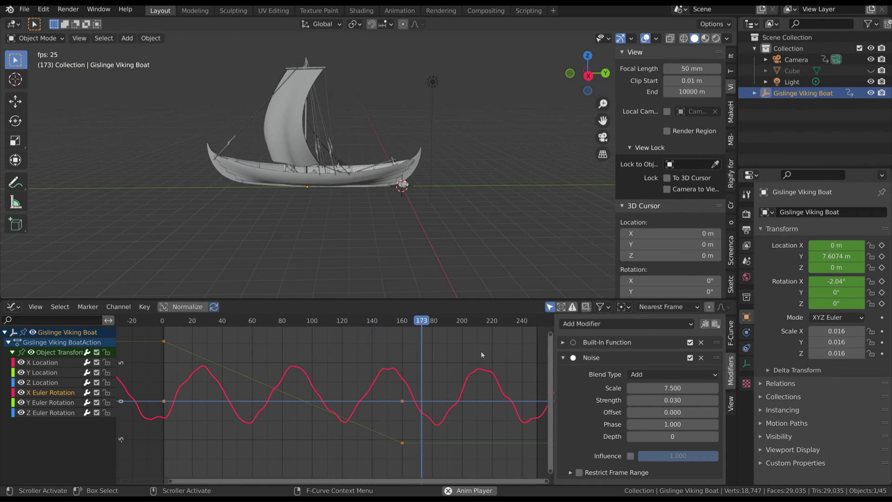
pyautogui.press('space')
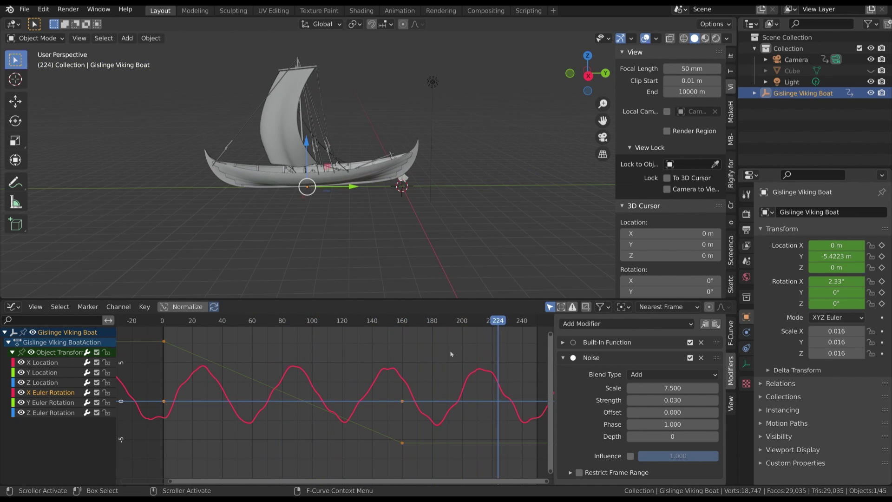
pyautogui.click(414, 320)
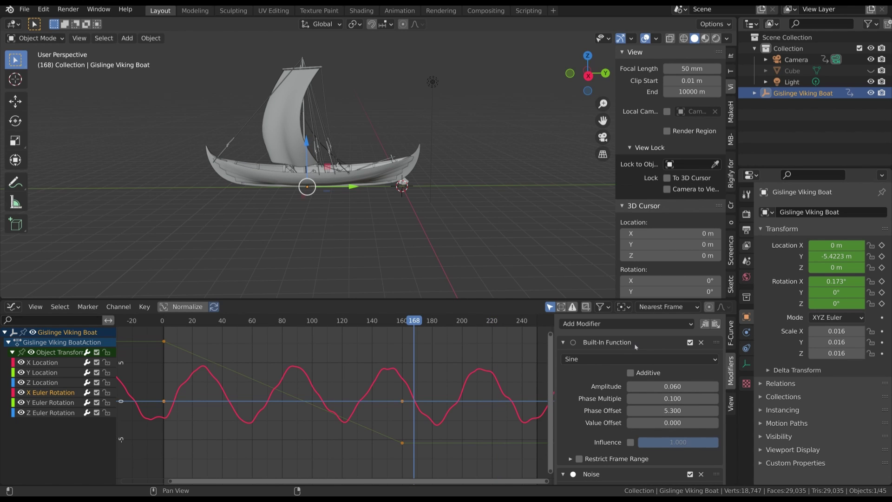
pyautogui.click(50, 405)
# - Paste the Sine and Noise modifiers onto Y Euler Rotation and preview from the front
pyautogui.click(716, 324)
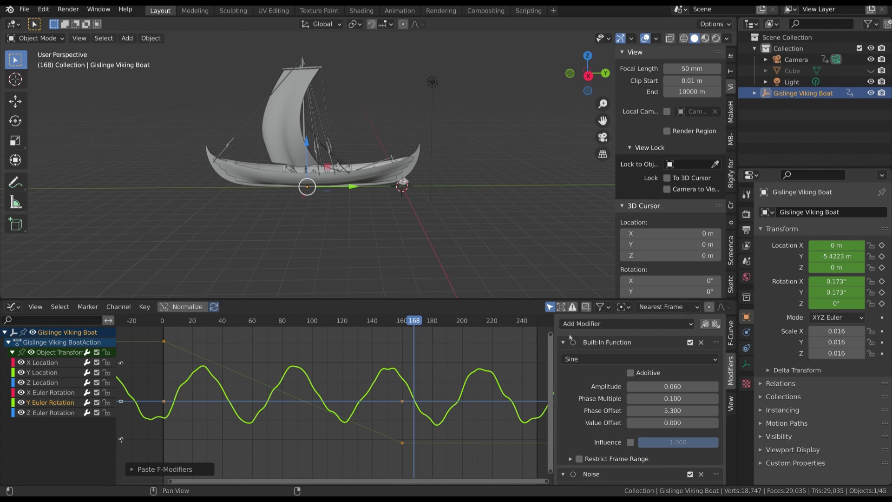
pyautogui.scroll(-3, 623, 382)
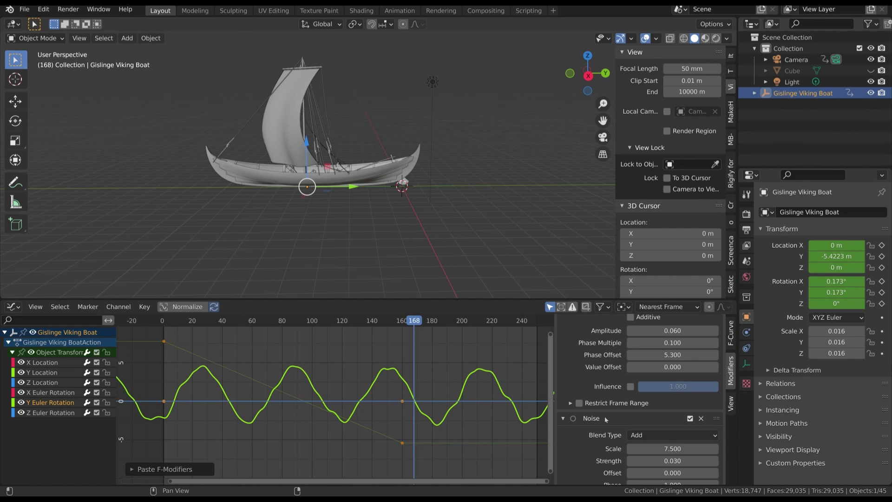
pyautogui.scroll(2, 607, 420)
pyautogui.click(170, 320)
pyautogui.press('space')
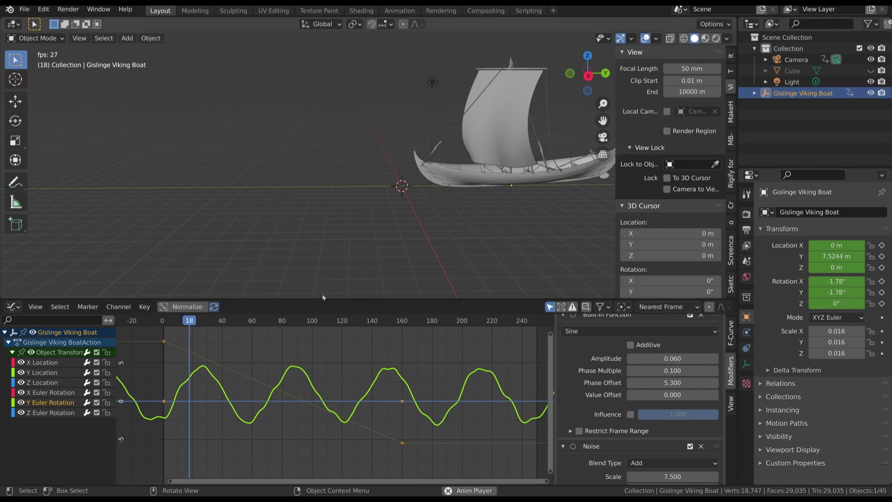
pyautogui.press('KP_3')
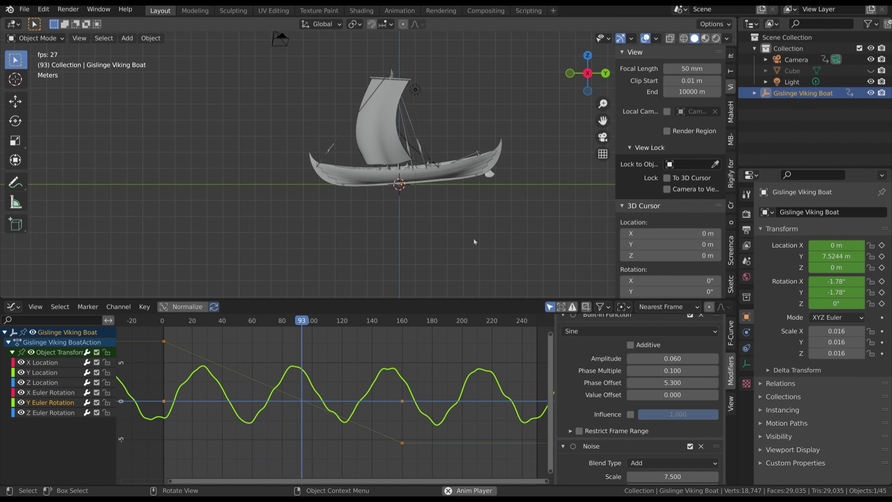
pyautogui.press('KP_1')
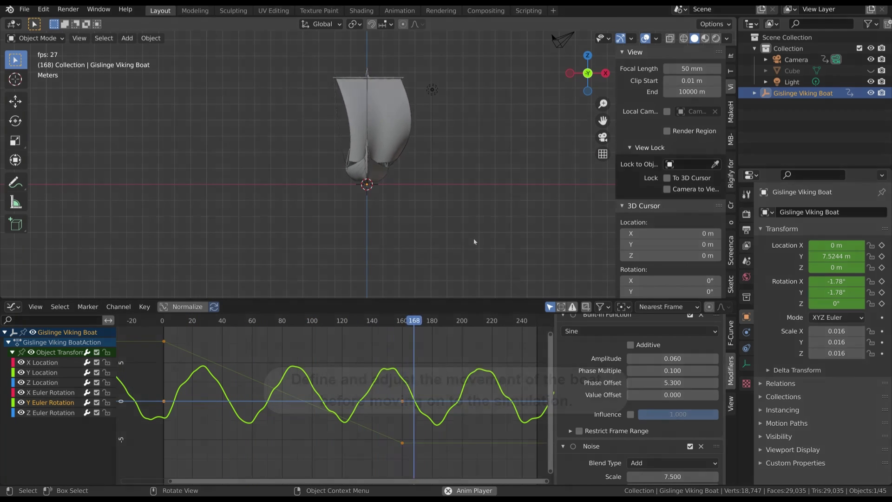
pyautogui.press('space')
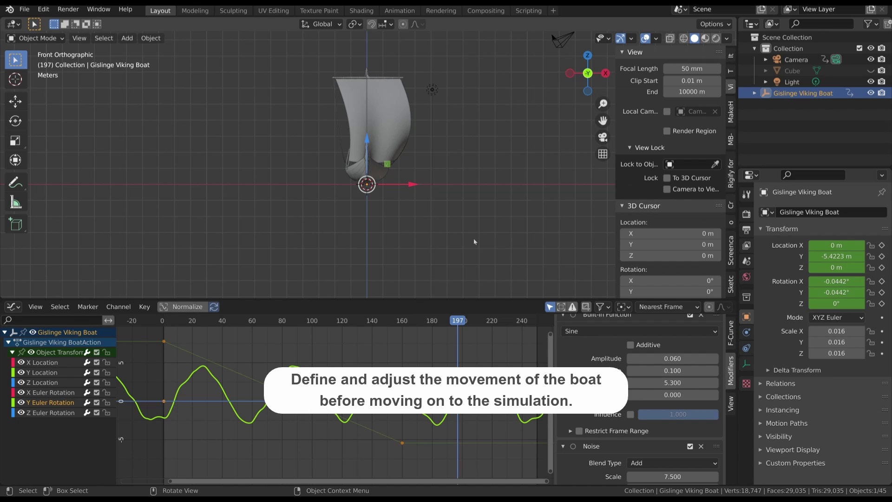
pyautogui.press('space')
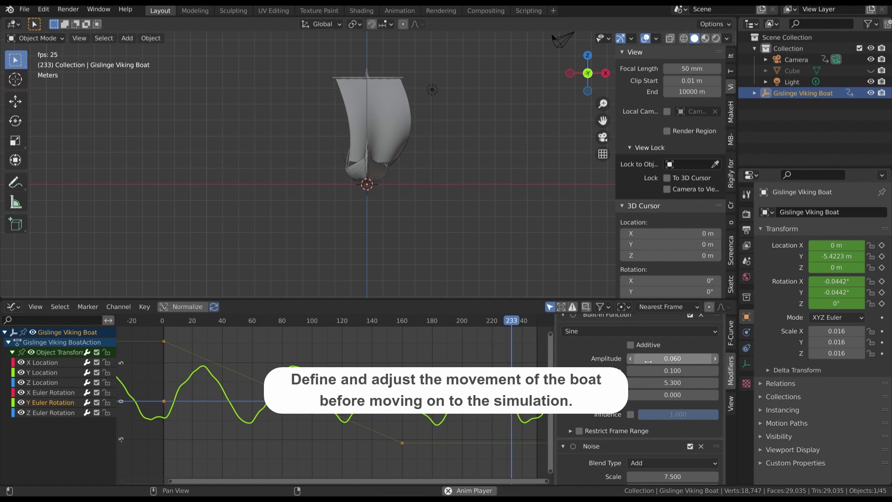
# - Raise the Y rotation sine amplitude to 0.16
pyautogui.click(631, 358)
pyautogui.click(716, 358)
pyautogui.click(715, 359)
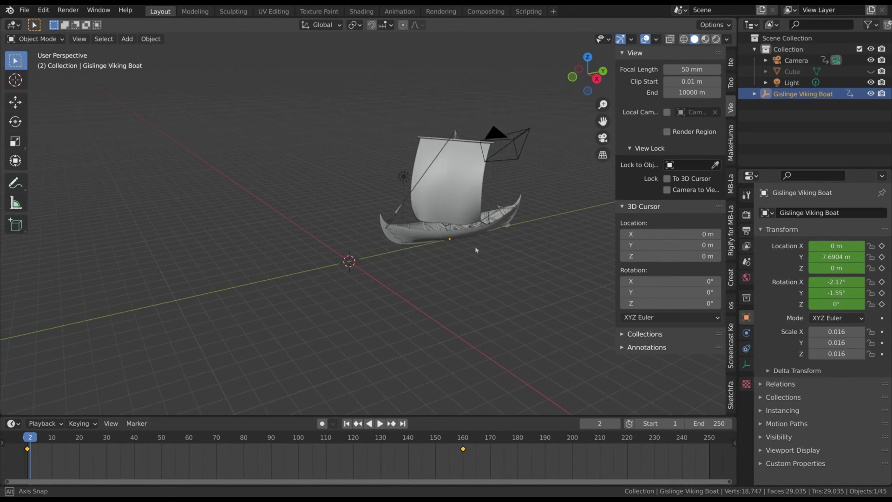
pyautogui.moveTo(475, 246)
pyautogui.mouseDown(button='middle')
pyautogui.moveTo(513, 253)
pyautogui.moveTo(474, 260)
pyautogui.moveTo(480, 249)
pyautogui.mouseUp(button='middle')
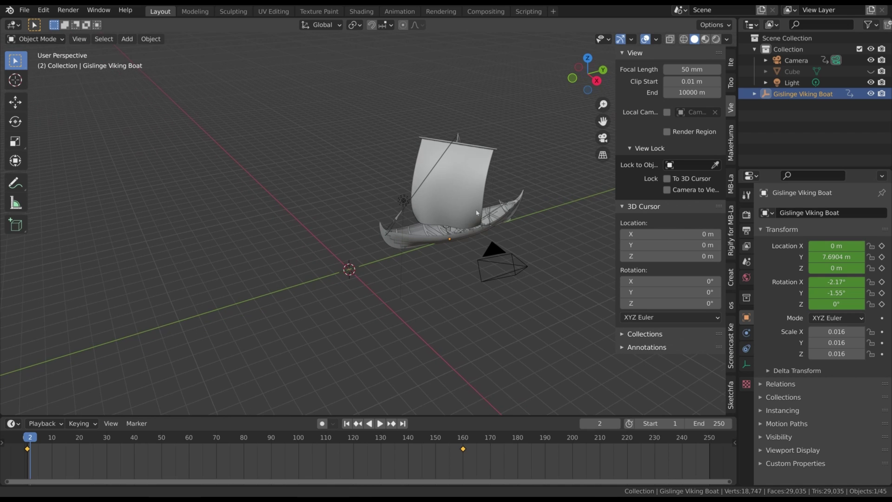
pyautogui.scroll(5, 477, 213)
# - Select the sail and add Cloth physics with default settings
pyautogui.moveTo(456, 198); pyautogui.dragTo(450, 197, button='middle')
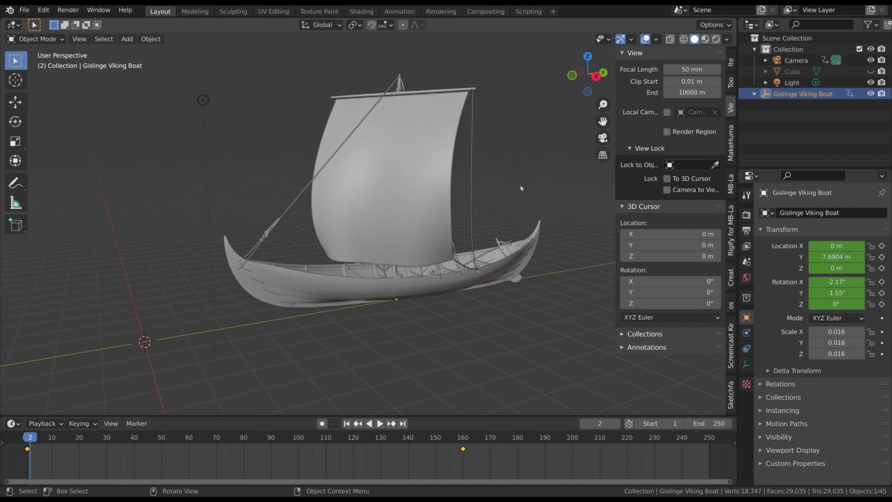
pyautogui.click(417, 165)
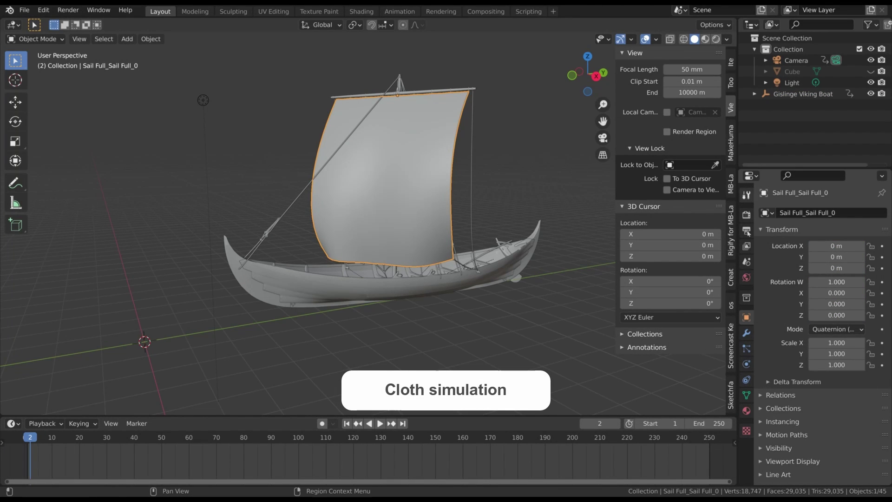
pyautogui.click(747, 364)
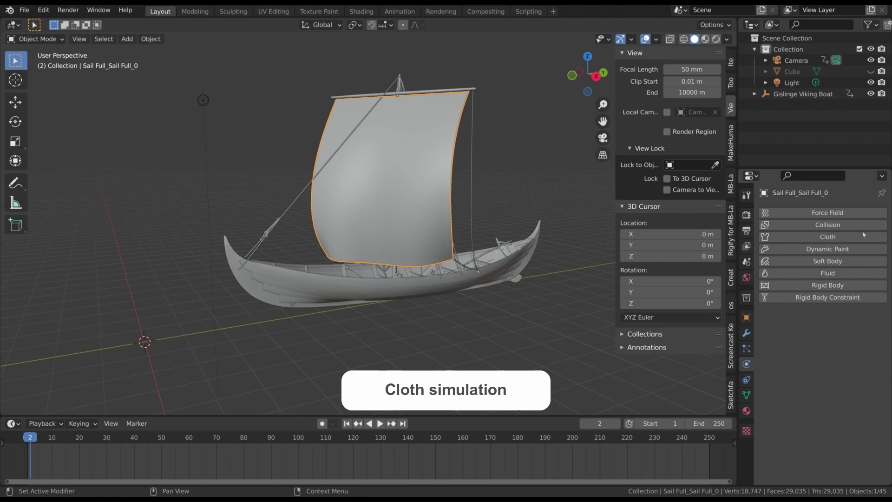
pyautogui.click(827, 237)
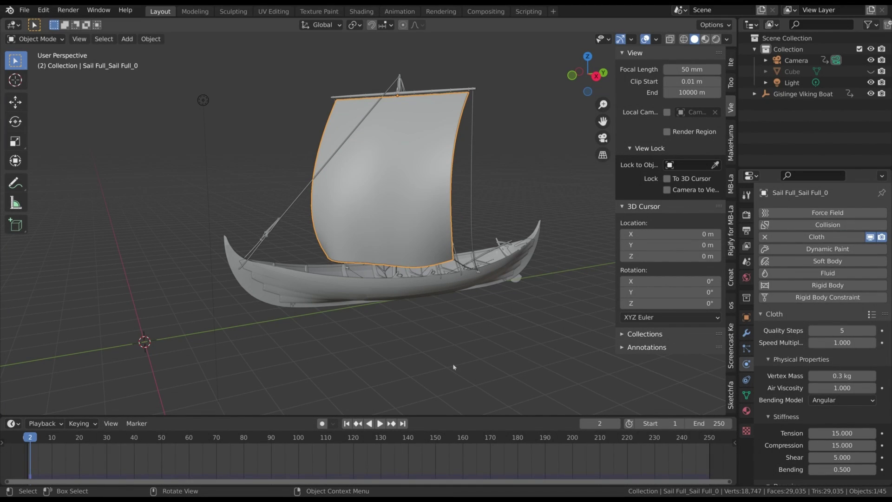
# - Play the cloth simulation from frame 1 to watch the sail fall
pyautogui.click(346, 423)
pyautogui.press('space')
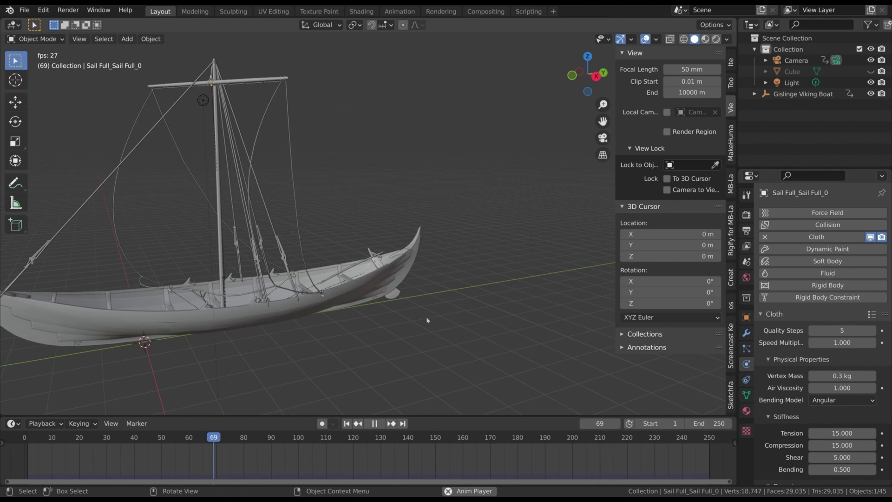
pyautogui.click(347, 423)
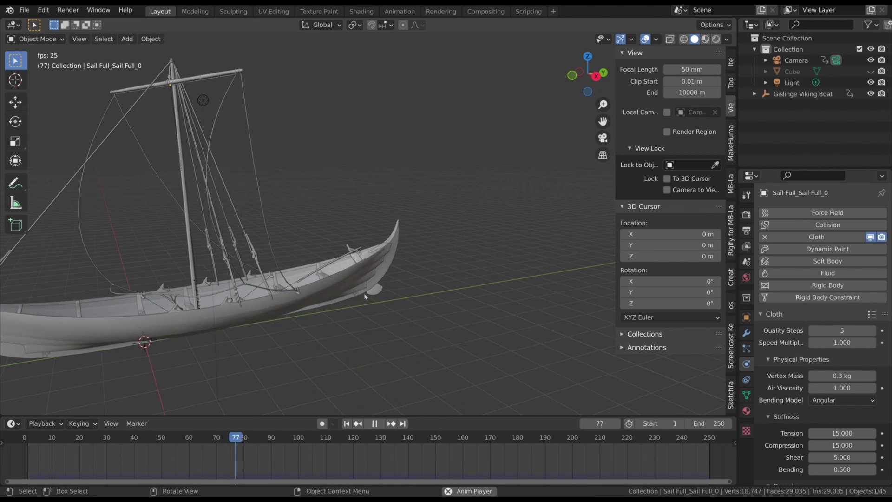
pyautogui.press('space')
pyautogui.click(347, 423)
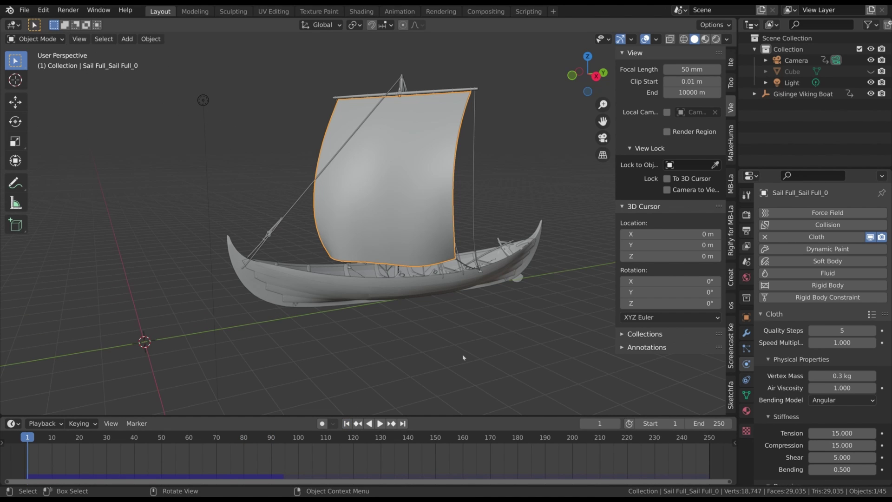
pyautogui.moveTo(450, 353); pyautogui.dragTo(460, 334, button='middle')
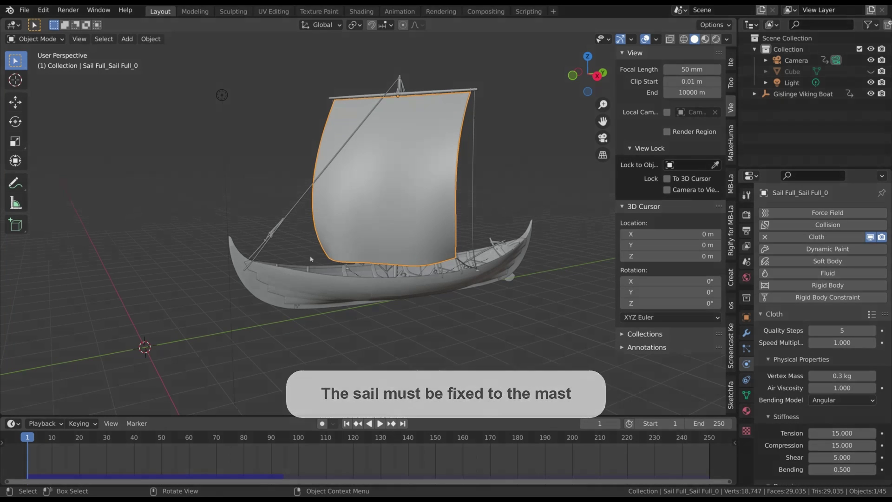
# - In Edit Mode with X-ray, circle-select the sail's top and bottom edge vertices
pyautogui.moveTo(326, 161); pyautogui.dragTo(401, 224, button='middle')
pyautogui.press('Tab')
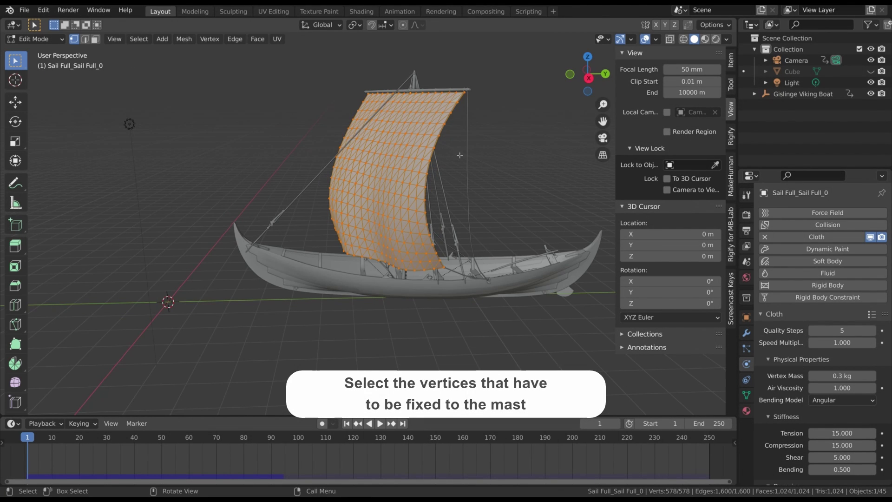
pyautogui.moveTo(506, 181); pyautogui.dragTo(458, 153, button='middle')
pyautogui.click(669, 39)
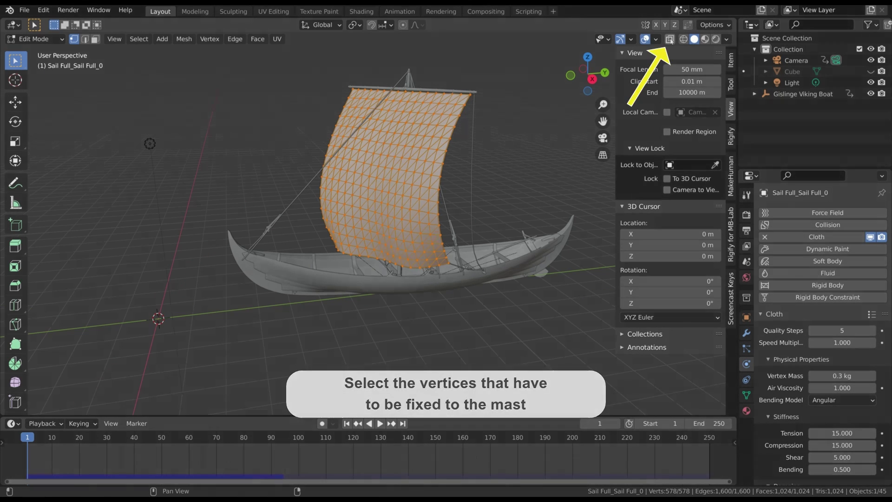
pyautogui.hotkey('alt', 'a')
pyautogui.moveTo(421, 115); pyautogui.dragTo(414, 129, button='middle')
pyautogui.press('c')
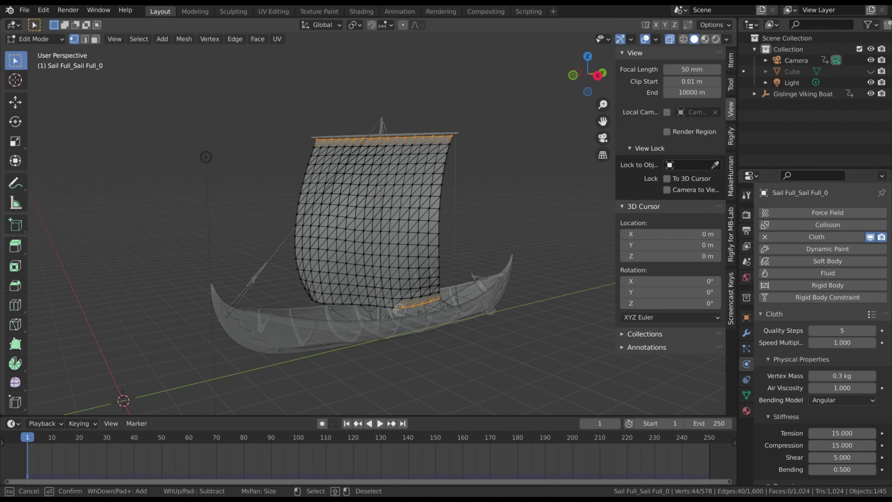
pyautogui.moveTo(278, 296)
pyautogui.mouseDown(button='middle')
pyautogui.moveTo(322, 306)
pyautogui.moveTo(235, 270)
pyautogui.moveTo(464, 251)
pyautogui.mouseUp(button='middle')
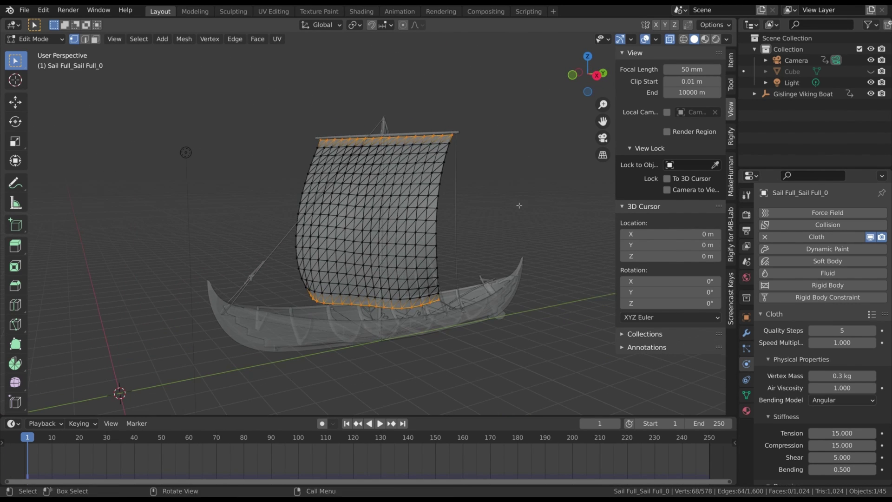
# - Assign the selected vertices to a new 'Pin' vertex group and exit Edit Mode
pyautogui.click(746, 395)
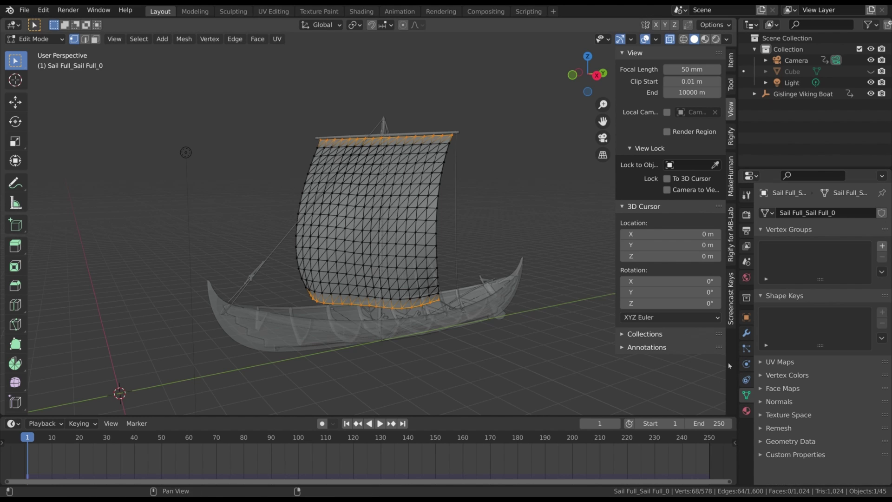
pyautogui.click(882, 246)
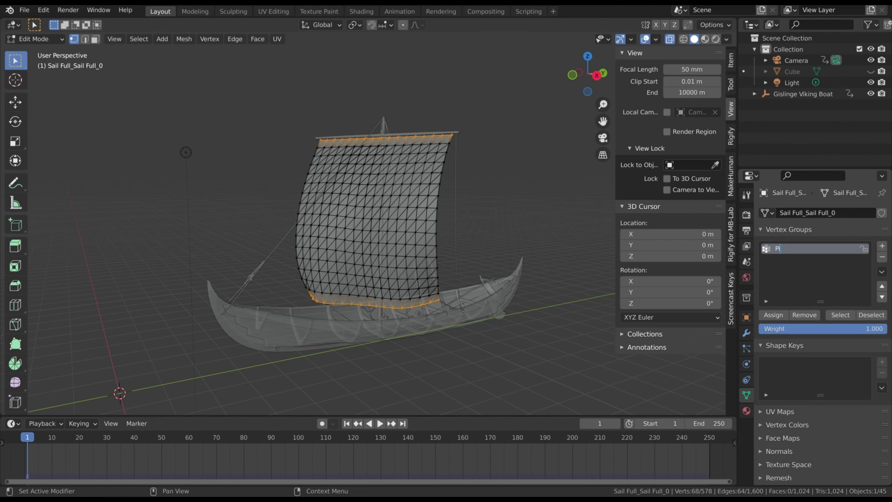
pyautogui.click(773, 316)
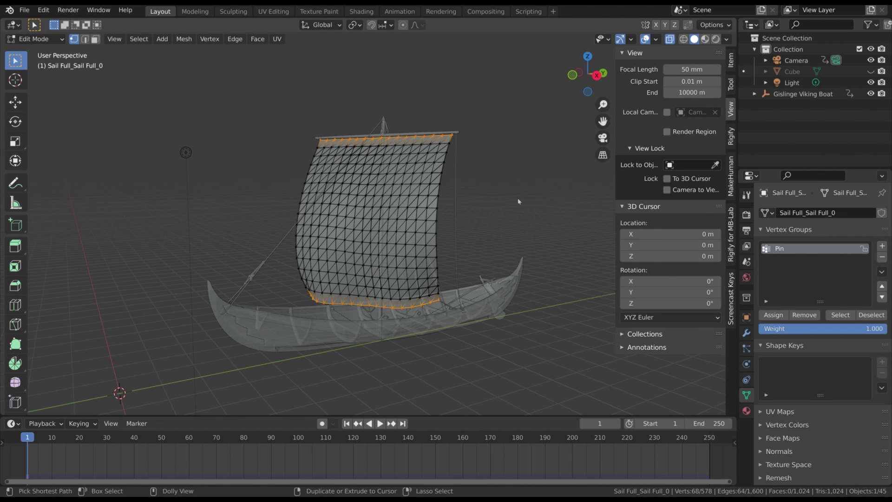
pyautogui.press('Tab')
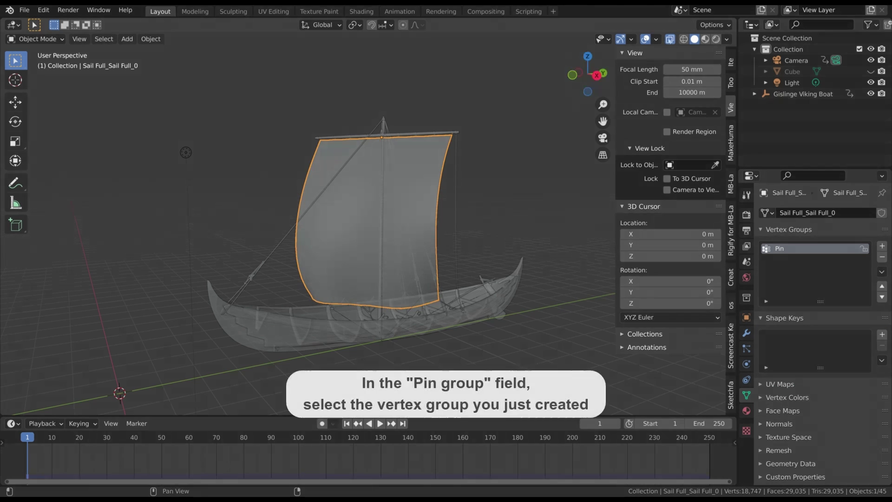
pyautogui.hotkey('alt', 'z')
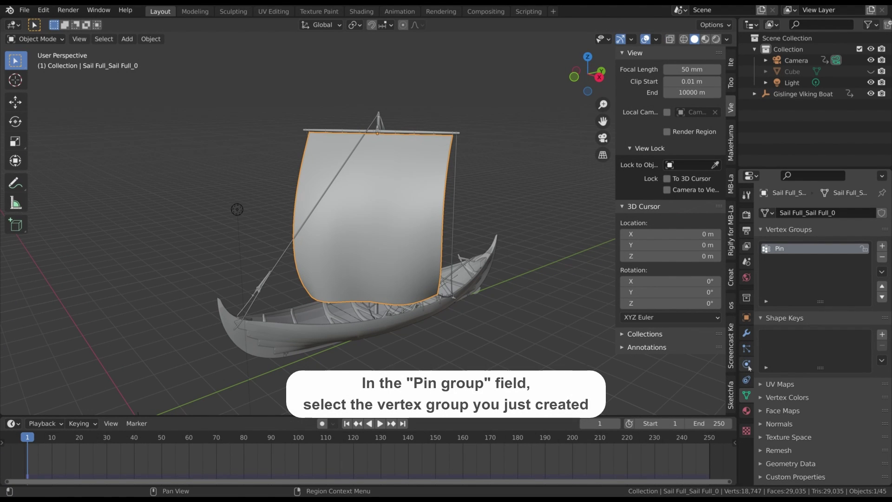
# - Set the sail cloth's Pin Group to Pin and play the simulation
pyautogui.click(747, 365)
pyautogui.scroll(-15, 792, 336)
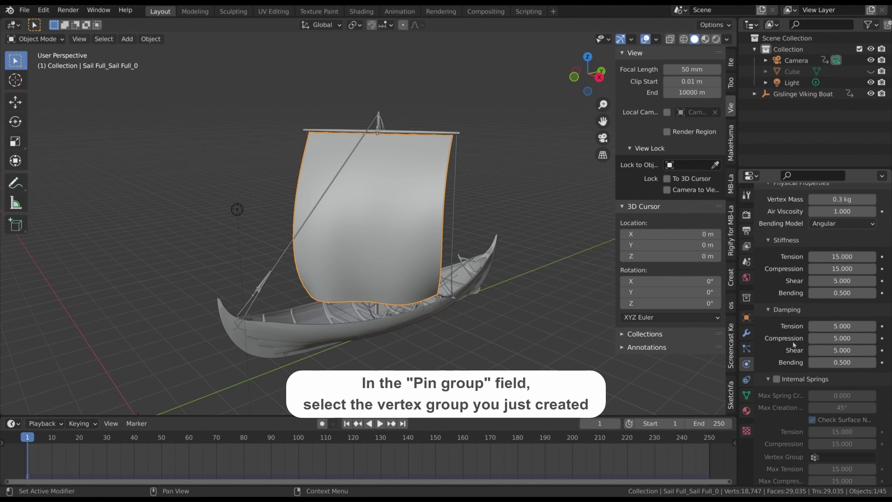
pyautogui.click(784, 439)
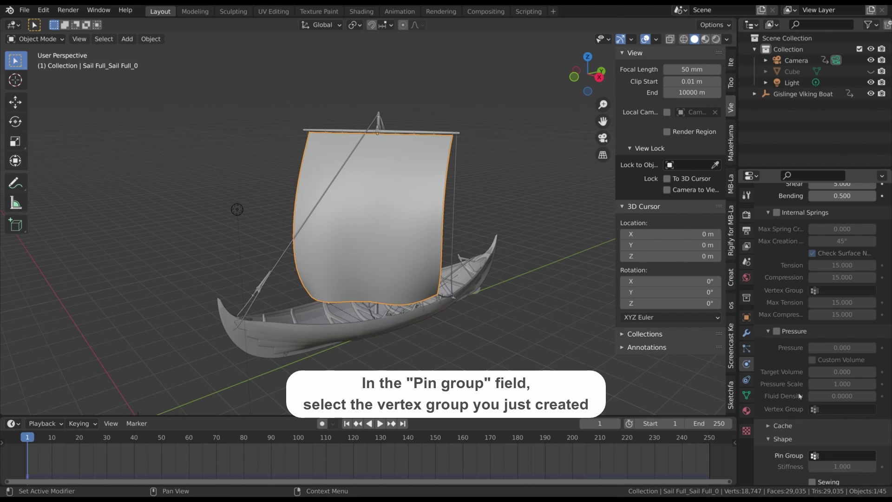
pyautogui.scroll(-5, 802, 363)
pyautogui.click(842, 370)
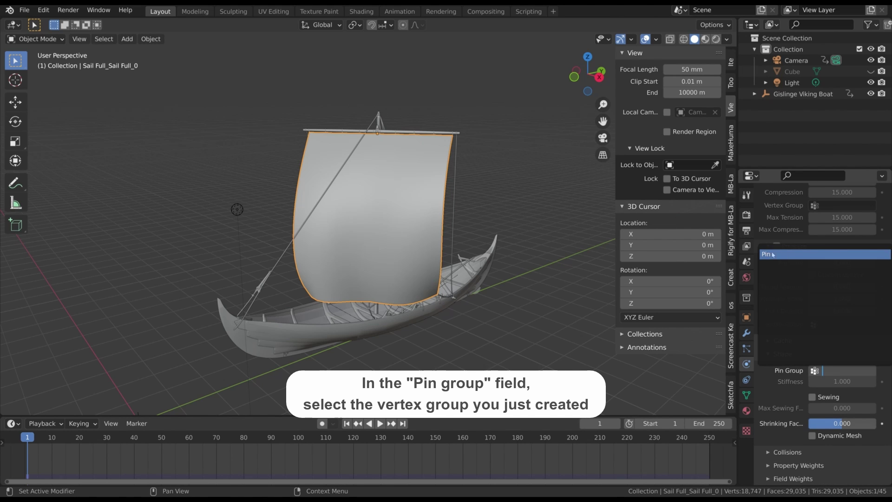
pyautogui.click(790, 253)
pyautogui.press('space')
pyautogui.moveTo(534, 295); pyautogui.dragTo(352, 361, button='middle')
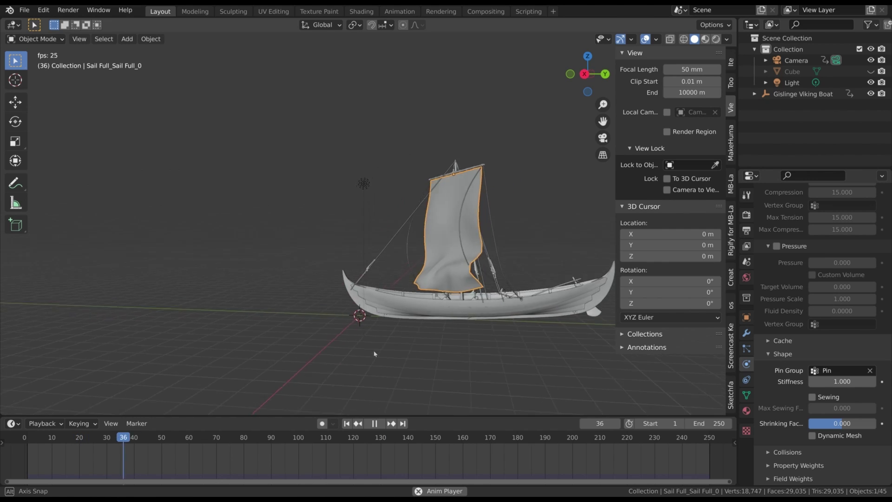
pyautogui.press('space')
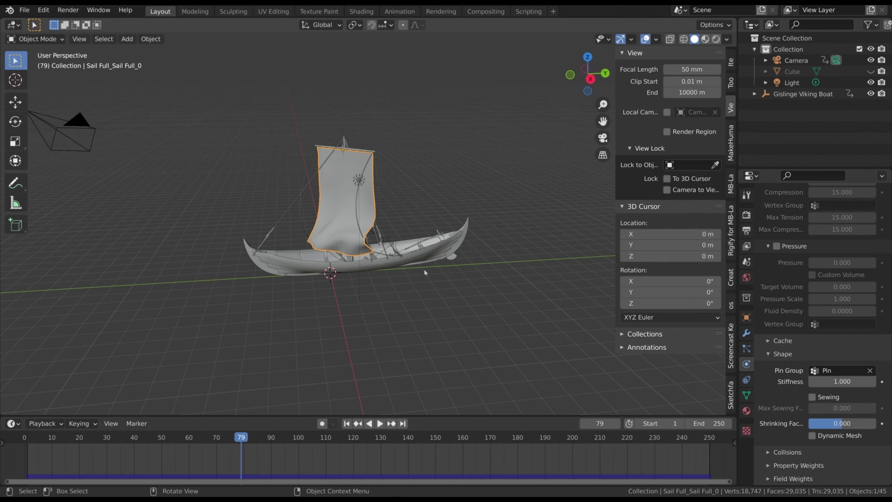
# - Enable Self Collisions on the sail cloth and replay the simulation from frame 1
pyautogui.click(790, 452)
pyautogui.scroll(-6, 786, 437)
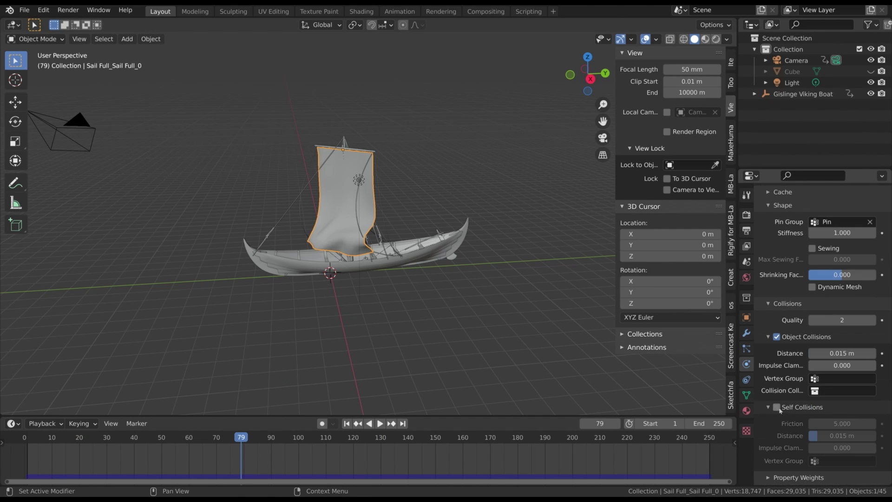
pyautogui.click(776, 407)
pyautogui.click(346, 423)
pyautogui.press('space')
pyautogui.moveTo(447, 360); pyautogui.dragTo(311, 254, button='middle')
pyautogui.click(346, 423)
pyautogui.moveTo(349, 400); pyautogui.dragTo(410, 393, button='middle')
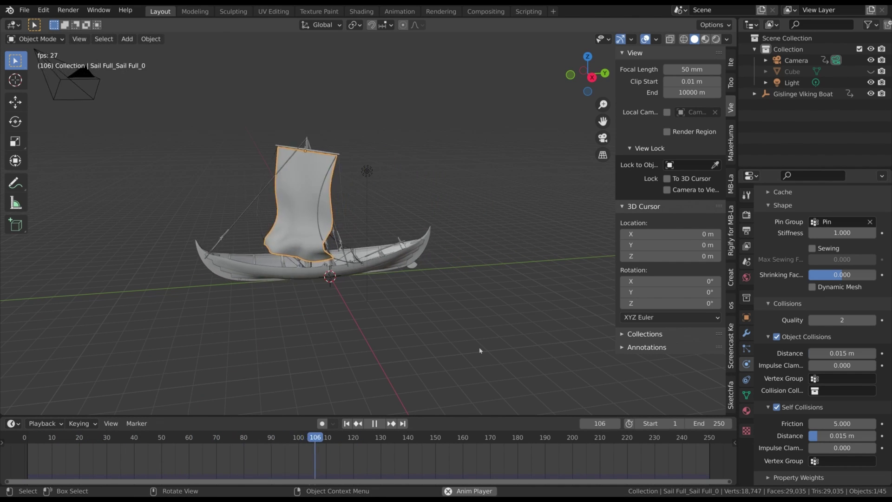
pyautogui.press('space')
# - Select the Sail Ropes object and view the boat from the side
pyautogui.moveTo(246, 294); pyautogui.dragTo(325, 177, button='middle')
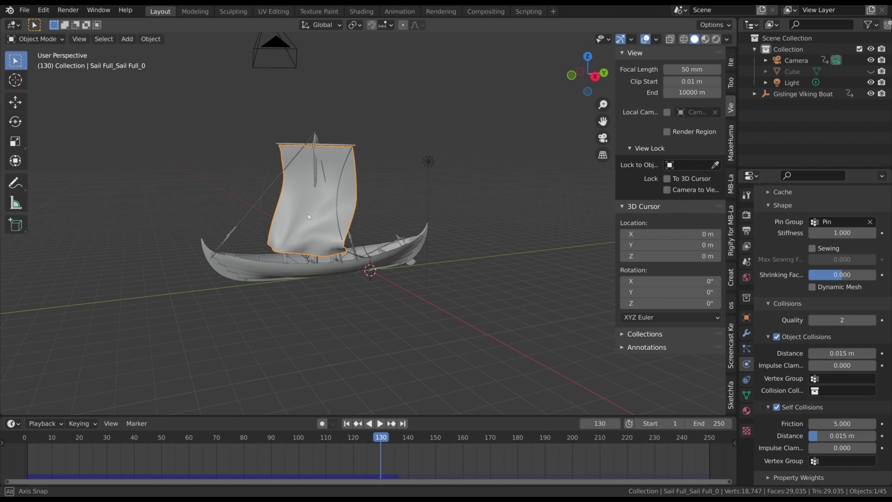
pyautogui.scroll(5, 389, 142)
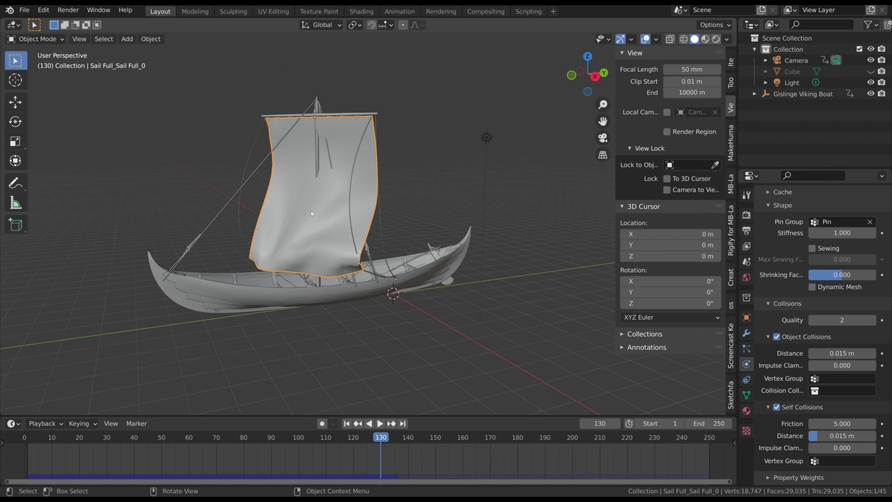
pyautogui.click(363, 165)
pyautogui.moveTo(363, 165); pyautogui.dragTo(316, 173, button='middle')
pyautogui.moveTo(367, 325); pyautogui.dragTo(314, 322, button='middle')
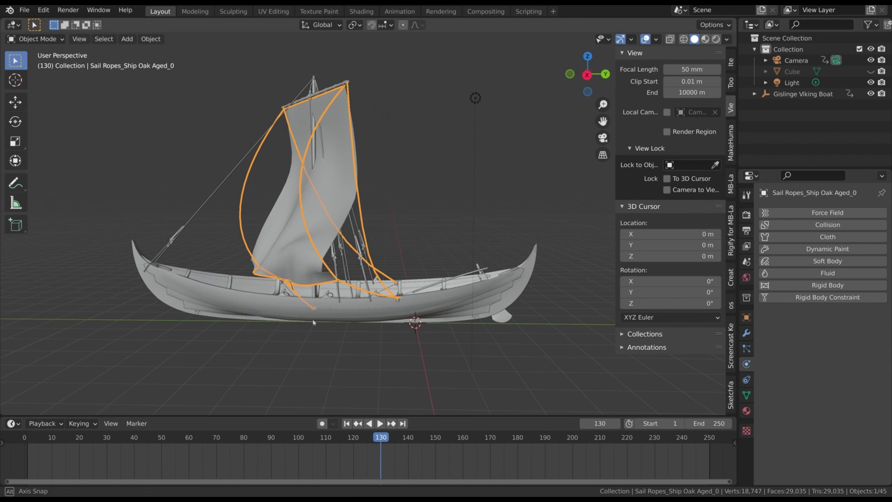
# - In Edit Mode with X-ray, select the rope vertices at the sail's top and bottom edges
pyautogui.press('Tab')
pyautogui.hotkey('alt', 'a')
pyautogui.click(670, 39)
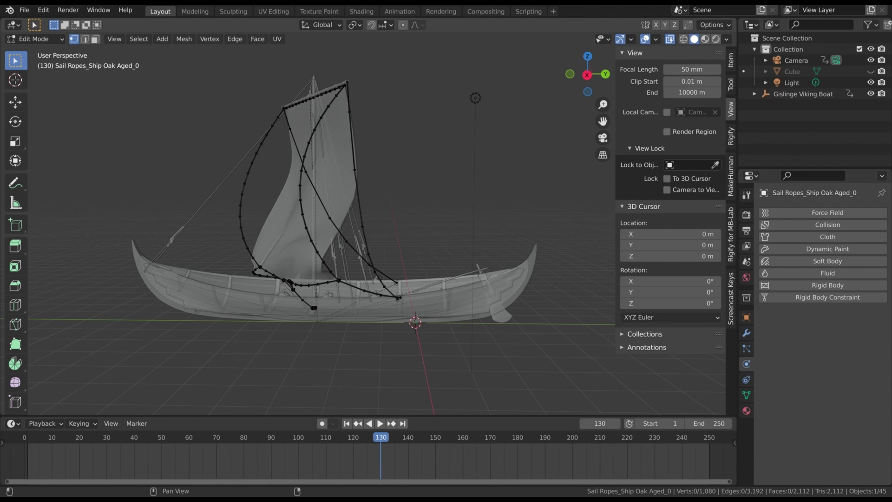
pyautogui.moveTo(325, 94); pyautogui.dragTo(323, 133, button='middle')
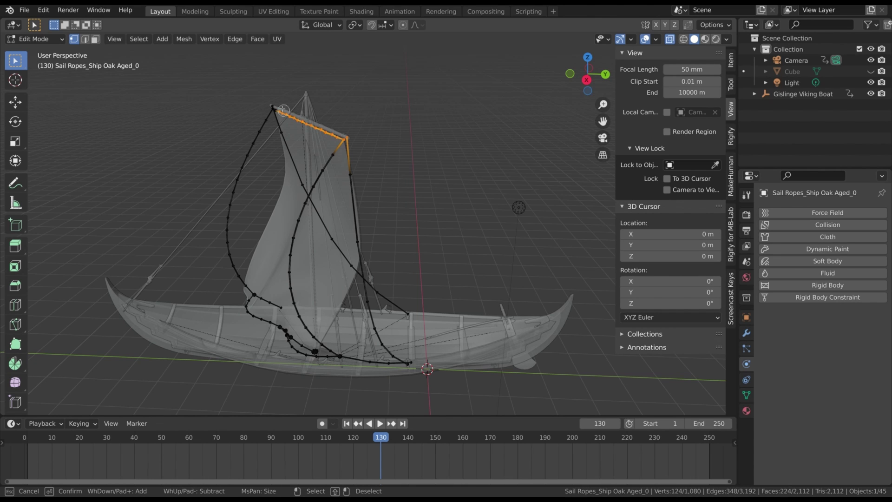
pyautogui.moveTo(382, 258); pyautogui.dragTo(432, 308, button='middle')
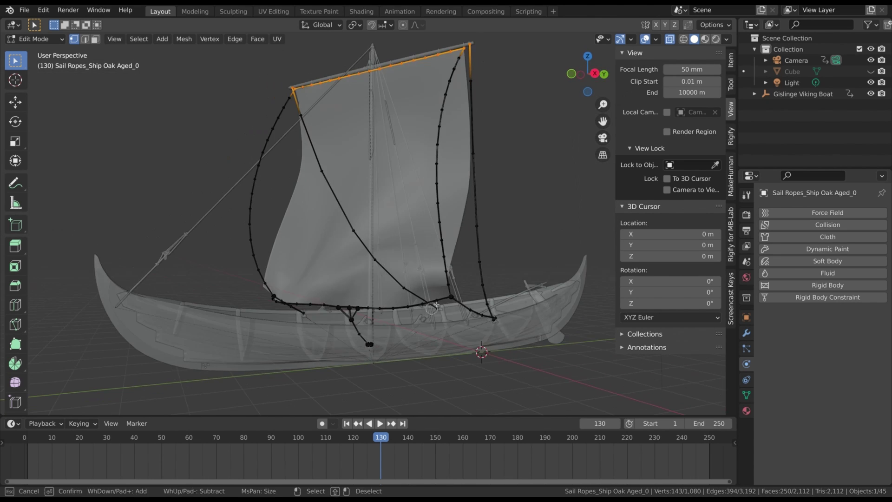
pyautogui.moveTo(303, 301); pyautogui.dragTo(376, 234, button='middle')
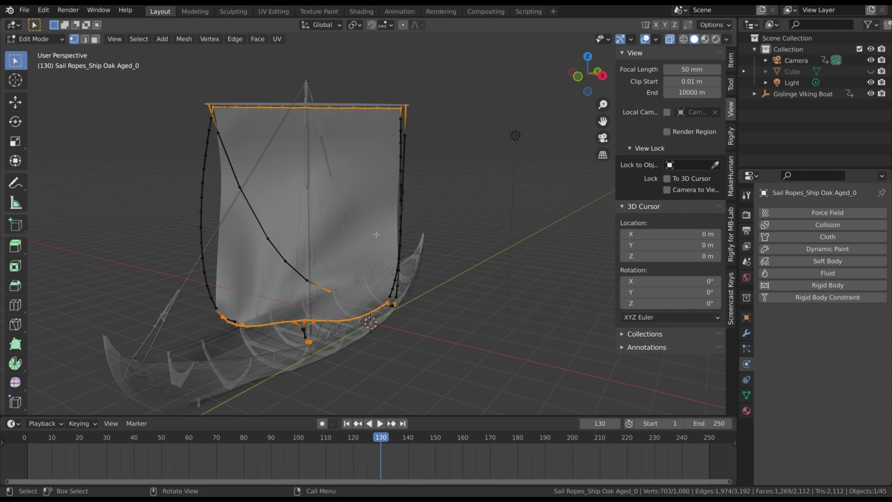
# - Add a 'Pin' vertex group to Sail Ropes and return to Object Mode
pyautogui.click(670, 39)
pyautogui.click(746, 395)
pyautogui.click(882, 246)
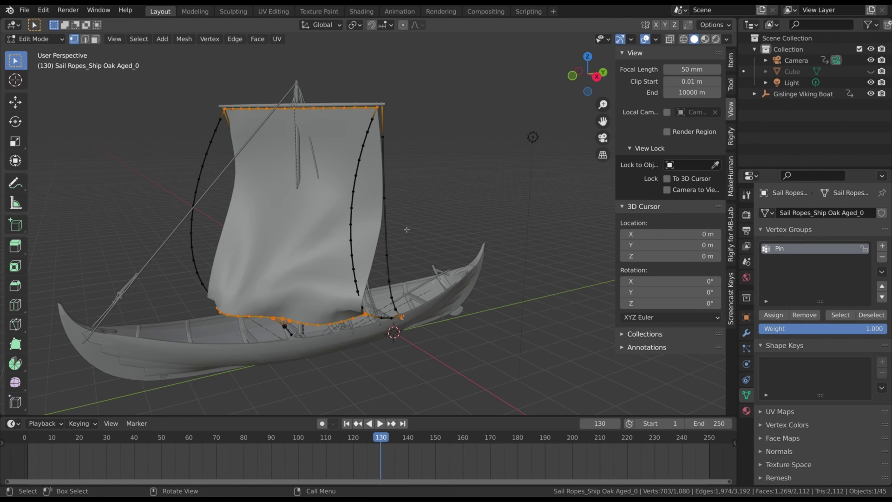
pyautogui.press('Tab')
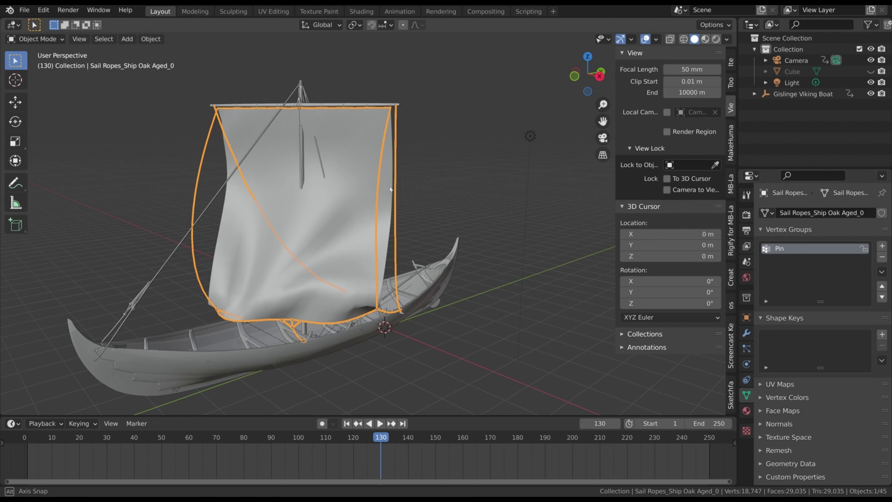
pyautogui.click(746, 364)
# - Give the Sail Ropes Cloth physics pinned to the Pin vertex group
pyautogui.click(827, 237)
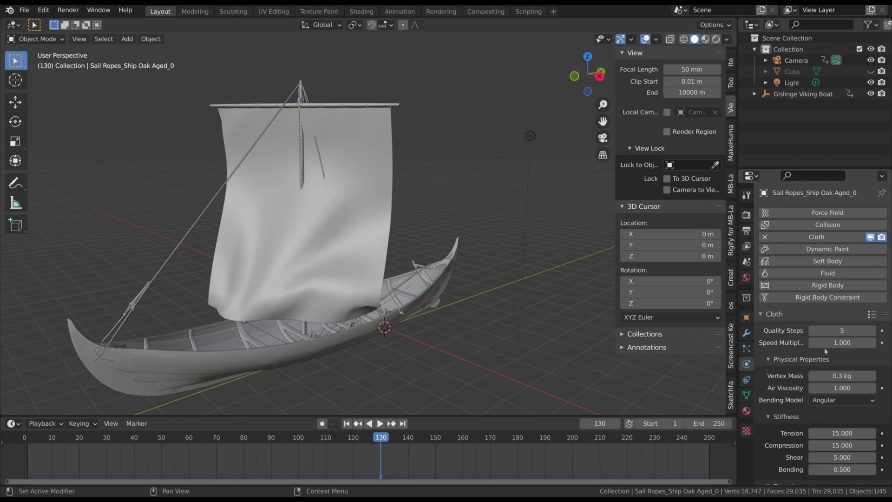
pyautogui.scroll(-8, 825, 326)
pyautogui.scroll(2, 827, 344)
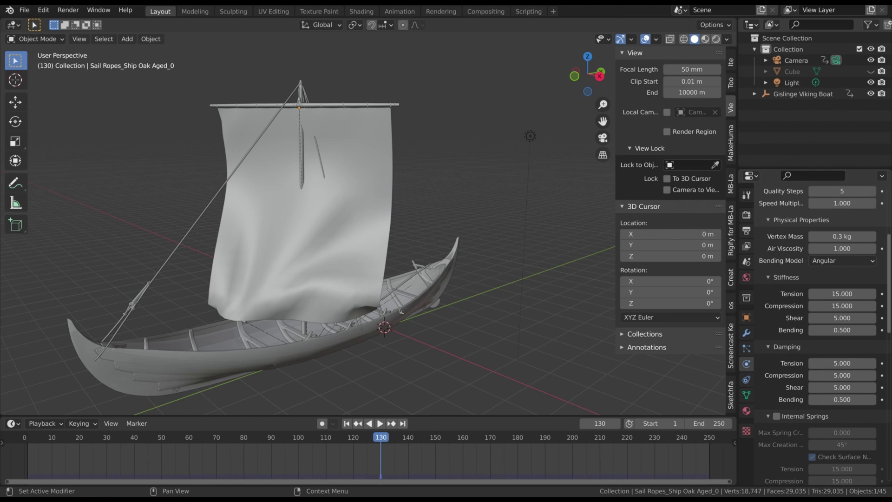
pyautogui.scroll(-15, 890, 298)
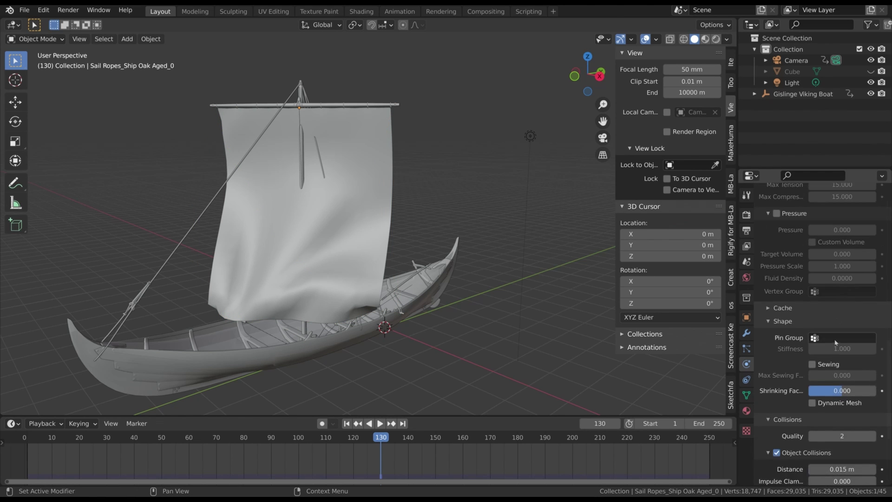
pyautogui.click(843, 337)
pyautogui.click(785, 354)
# - Turn on Self Collisions and play the simulation
pyautogui.scroll(7, 790, 298)
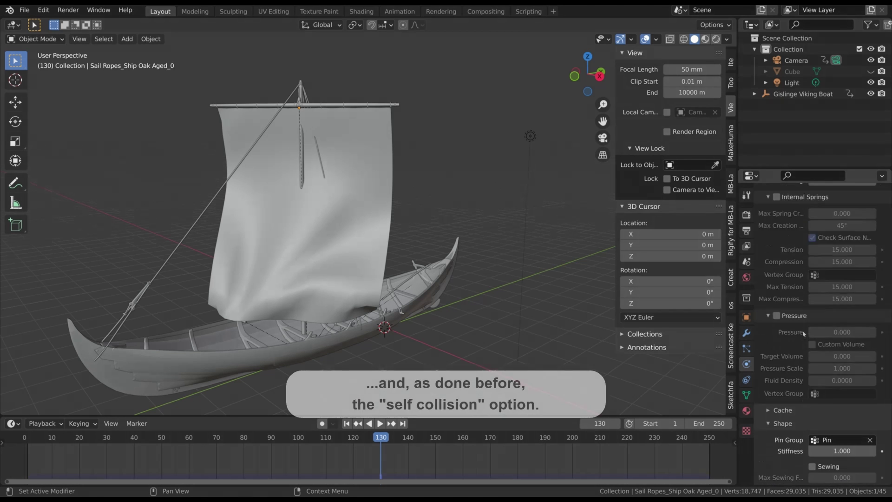
pyautogui.scroll(-14, 799, 309)
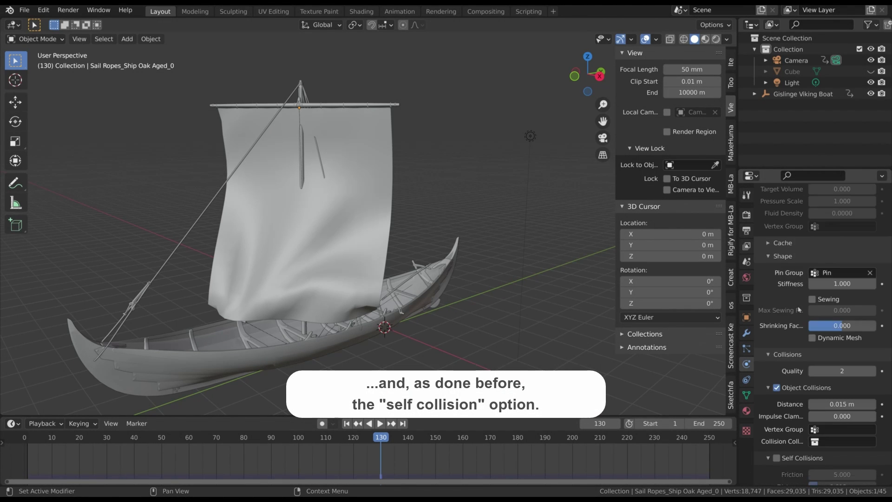
pyautogui.click(776, 395)
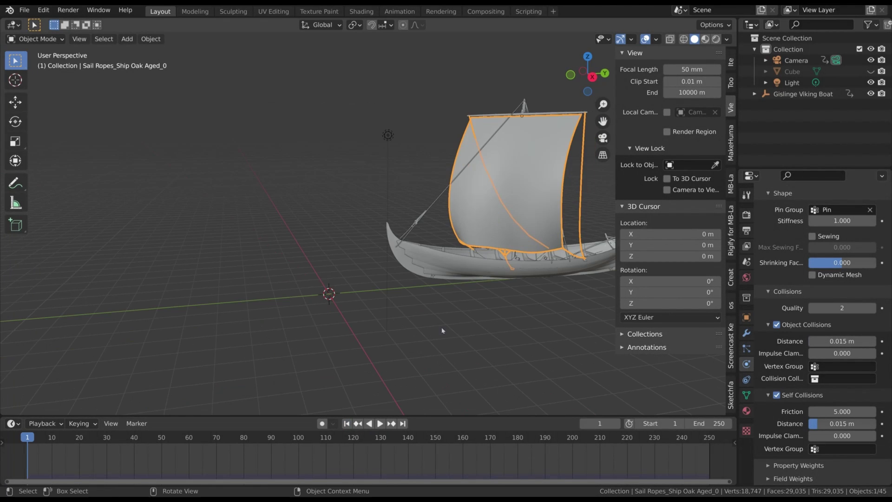
pyautogui.press('space')
pyautogui.click(515, 334)
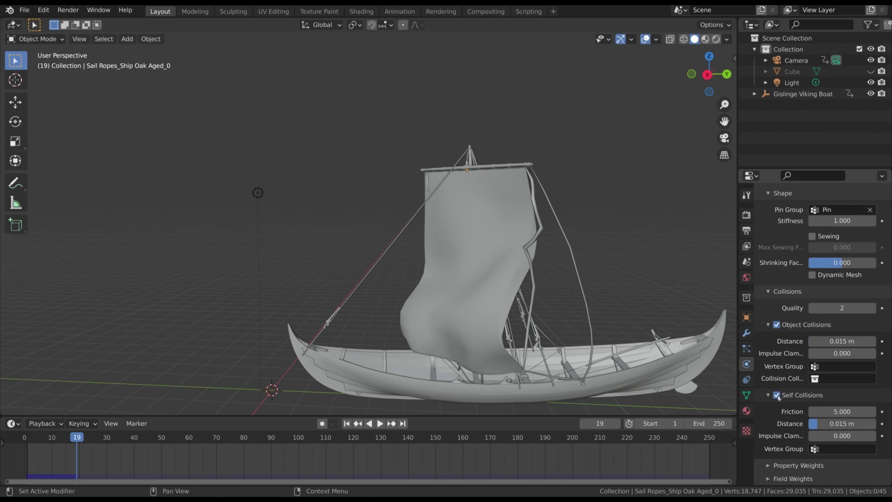
# - Turn Self Collisions off and replay the simulation from frame 1 to compare
pyautogui.click(776, 394)
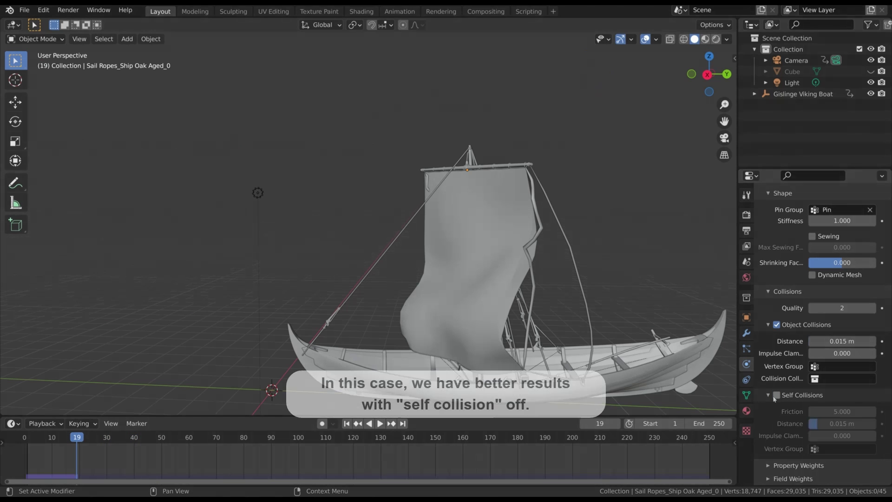
pyautogui.click(347, 423)
pyautogui.click(379, 423)
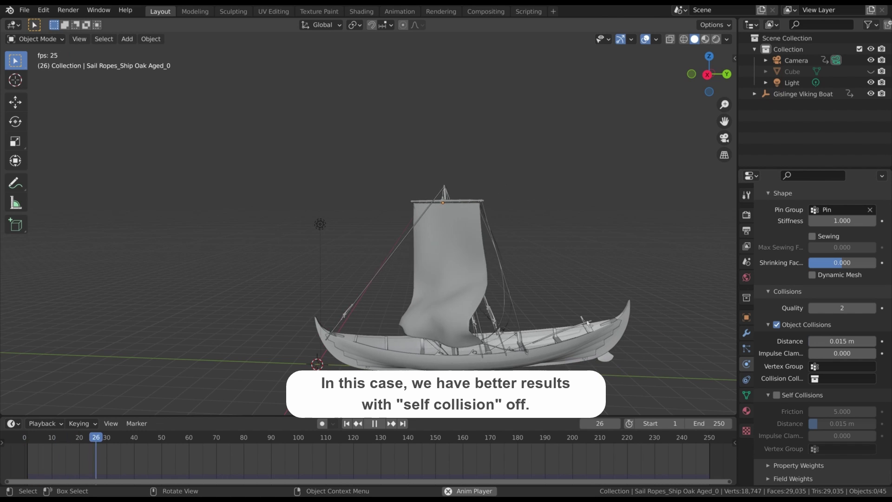
pyautogui.moveTo(494, 303); pyautogui.dragTo(296, 281, button='middle')
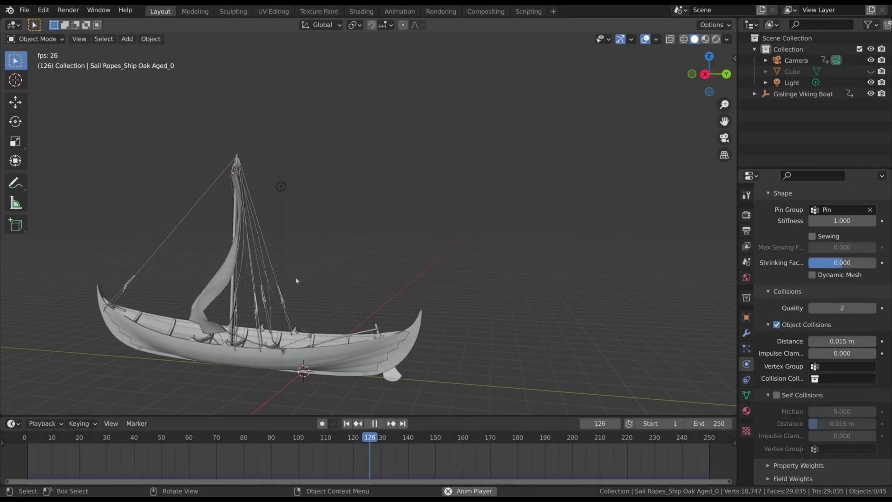
pyautogui.press('space')
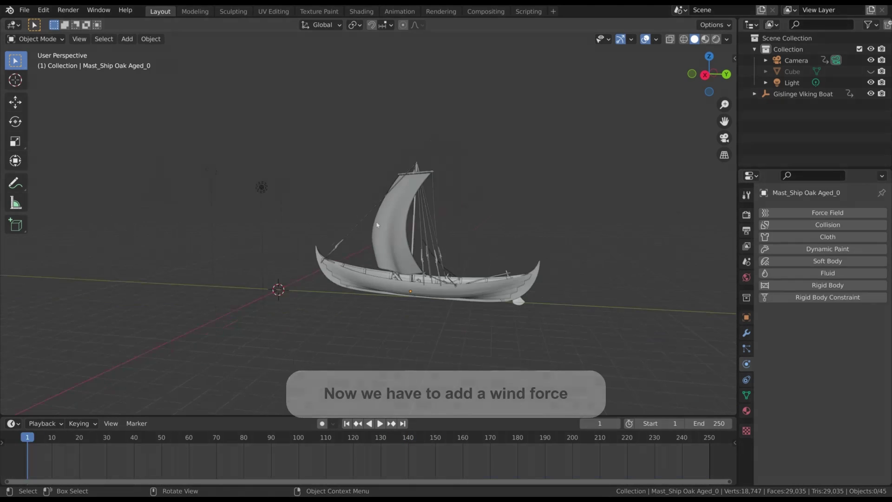
pyautogui.moveTo(432, 238); pyautogui.dragTo(437, 232, button='middle')
pyautogui.click(787, 38)
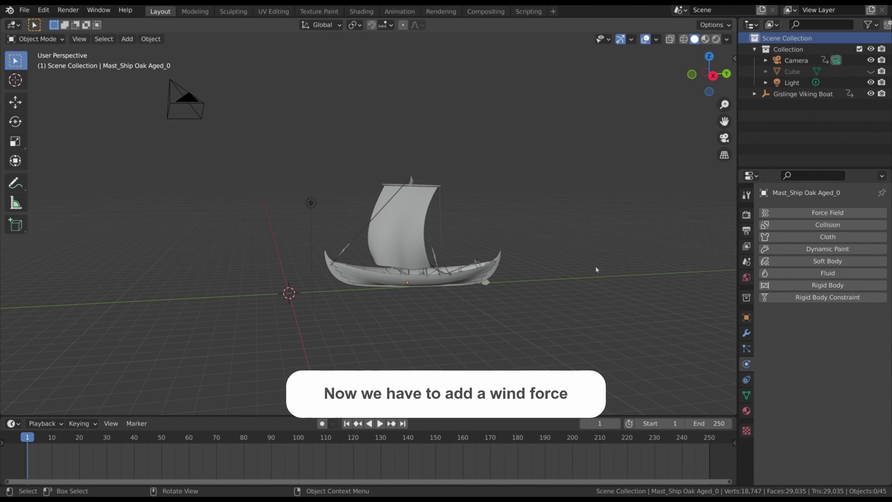
# - Add a Wind force field to the scene
pyautogui.click(127, 39)
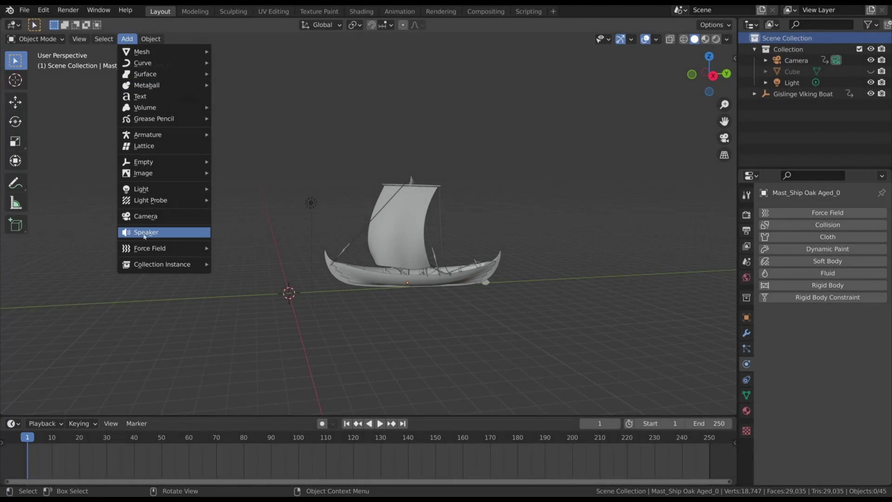
pyautogui.moveTo(186, 254)
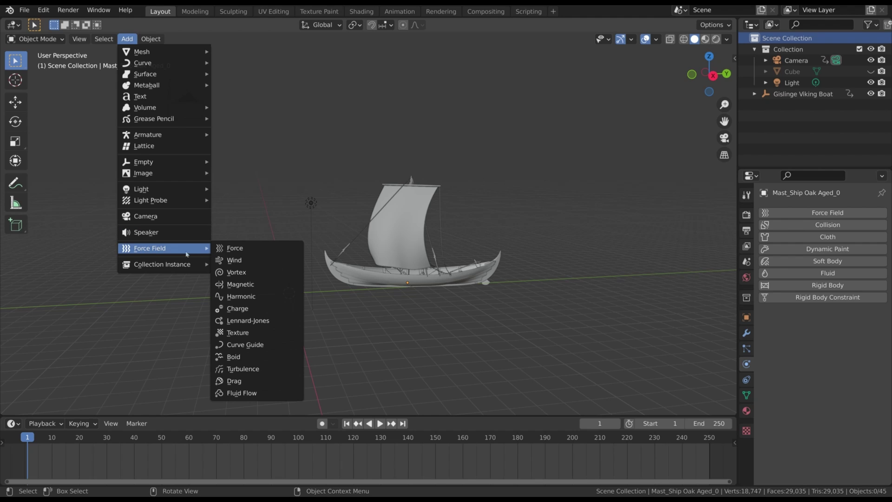
pyautogui.click(249, 263)
pyautogui.moveTo(372, 224); pyautogui.dragTo(379, 221, button='middle')
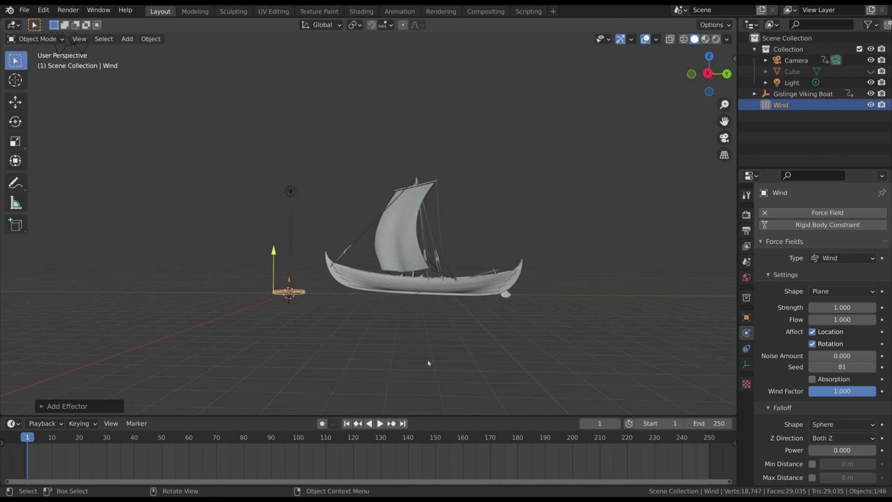
# - Rotate the wind 90° about X, set strength 500, and play the simulation
pyautogui.write('rx9')
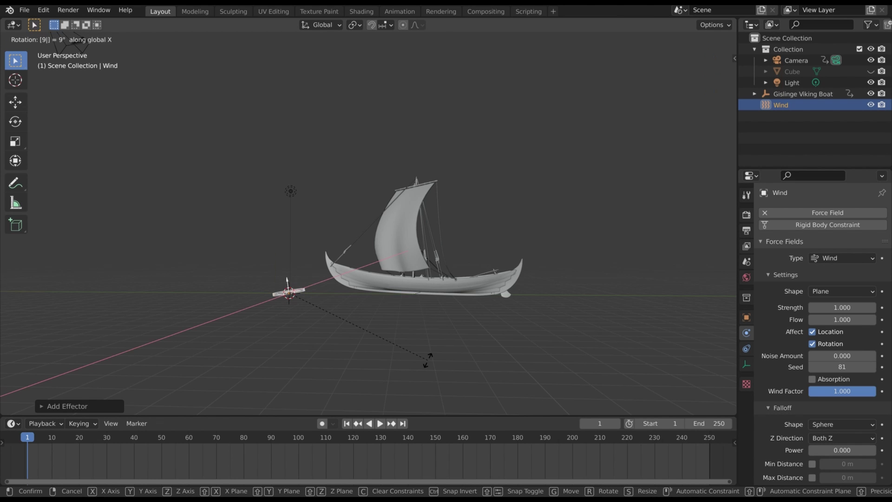
pyautogui.press('Return')
pyautogui.moveTo(418, 353); pyautogui.dragTo(359, 289, button='middle')
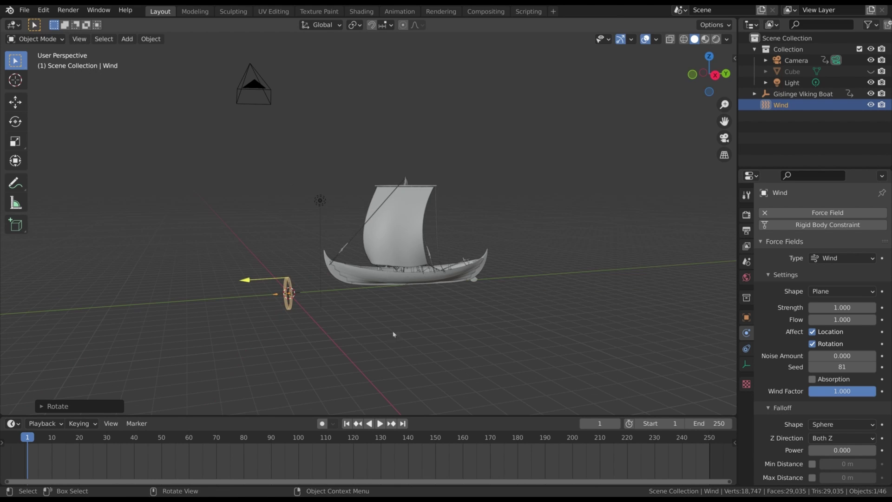
pyautogui.write('0')
pyautogui.press('Return')
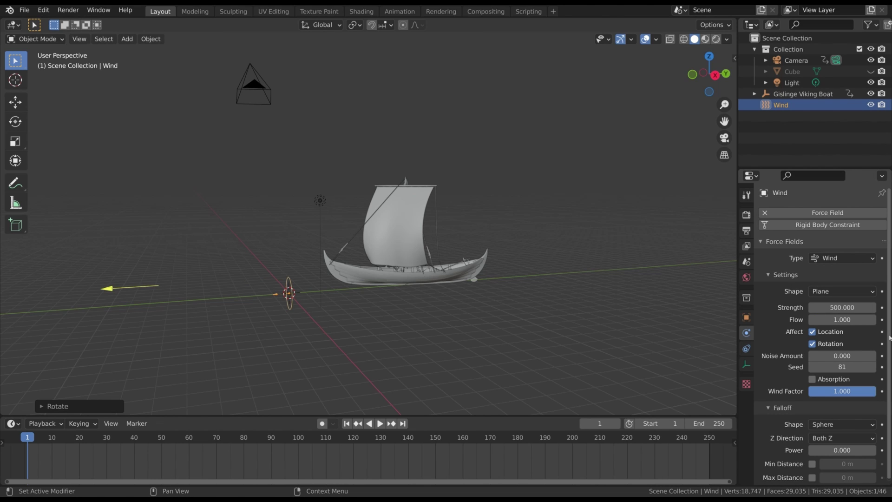
pyautogui.moveTo(395, 374); pyautogui.dragTo(442, 376, button='middle')
pyautogui.press('space')
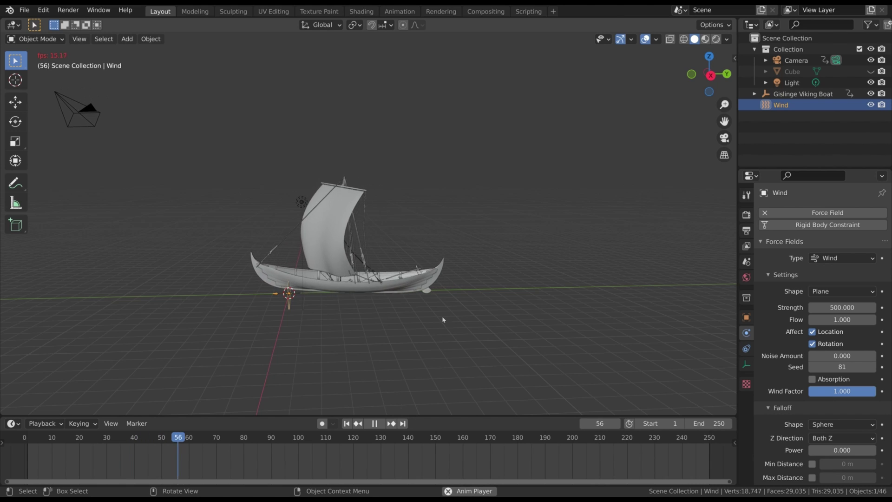
# - Lower the wind strength to 200 and replay the simulation
pyautogui.moveTo(442, 316); pyautogui.dragTo(269, 259, button='middle')
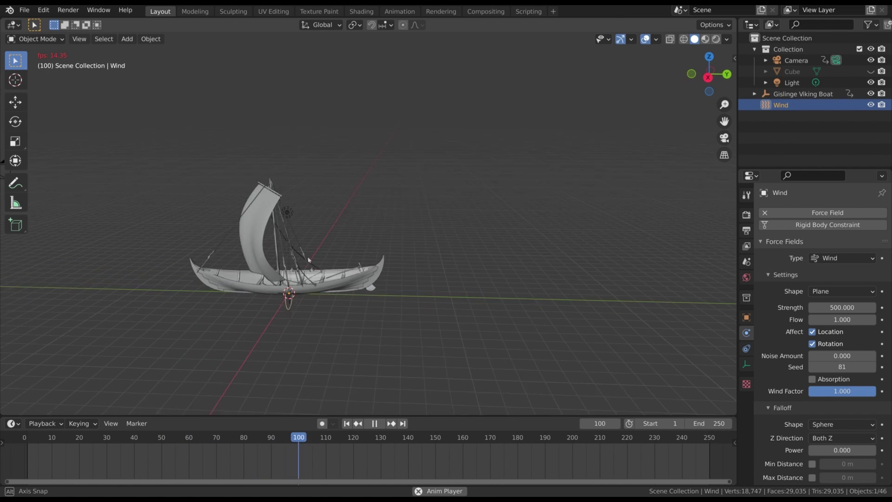
pyautogui.press('Escape')
pyautogui.press('Escape')
pyautogui.doubleClick(842, 308)
pyautogui.write('200')
pyautogui.press('Return')
pyautogui.press('space')
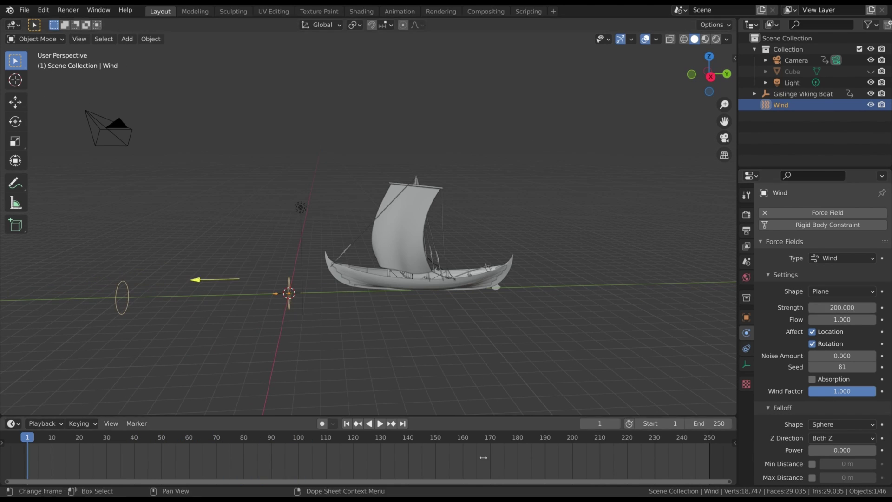
# - Set the wind strength to 100 and its noise amount to 0.8
pyautogui.doubleClick(843, 309)
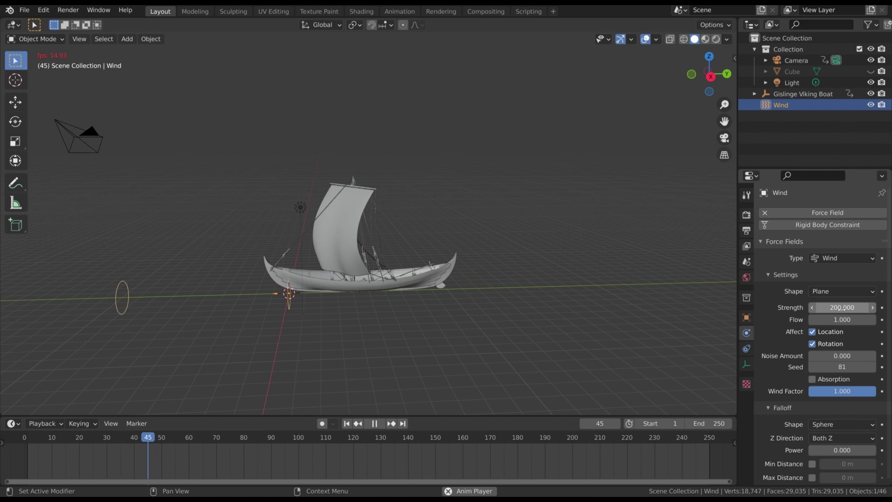
pyautogui.write('100')
pyautogui.press('Return')
pyautogui.moveTo(302, 260); pyautogui.dragTo(218, 253, button='middle')
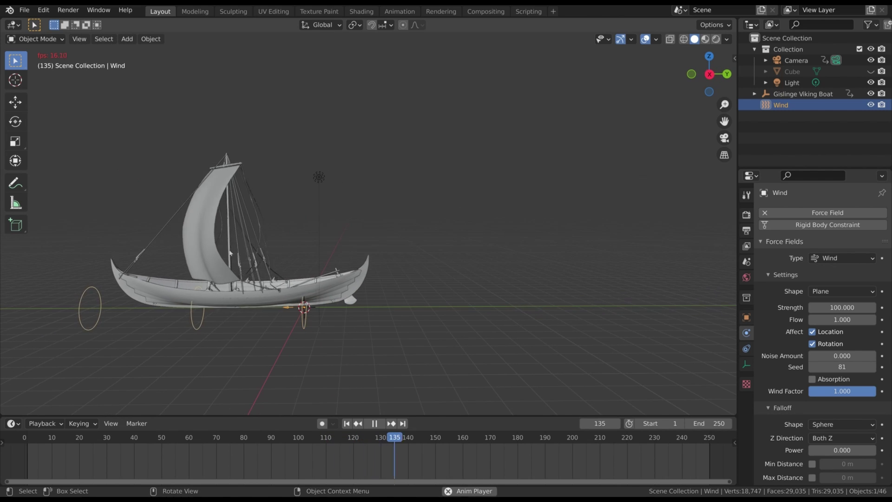
pyautogui.doubleClick(842, 356)
pyautogui.write('0.8')
pyautogui.press('Return')
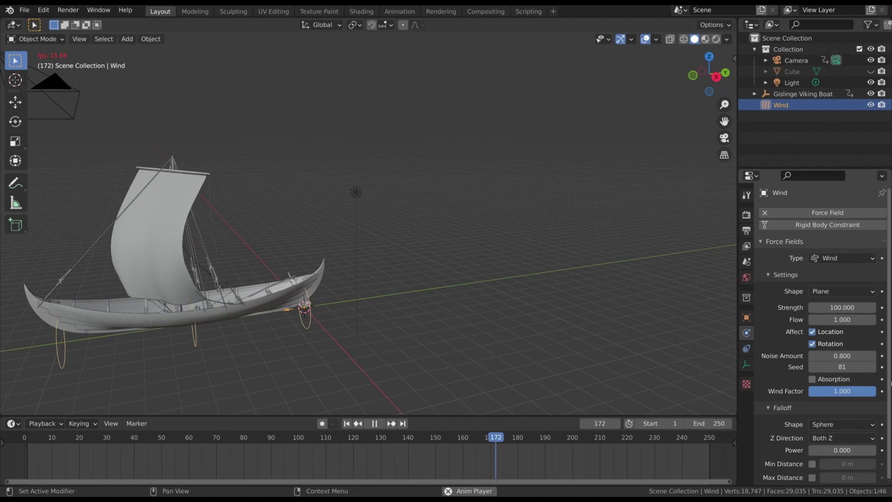
pyautogui.moveTo(196, 250); pyautogui.dragTo(534, 312, button='middle')
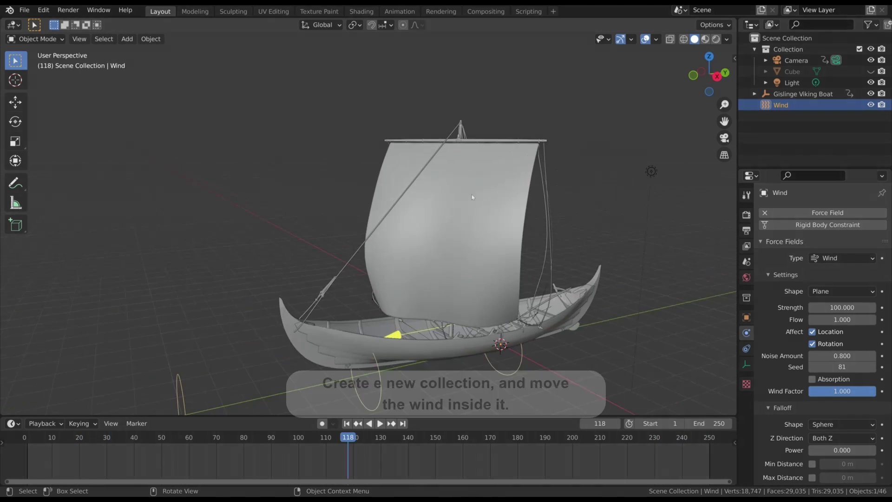
pyautogui.moveTo(472, 195)
pyautogui.mouseDown(button='middle')
pyautogui.moveTo(498, 201)
pyautogui.moveTo(462, 203)
pyautogui.mouseUp(button='middle')
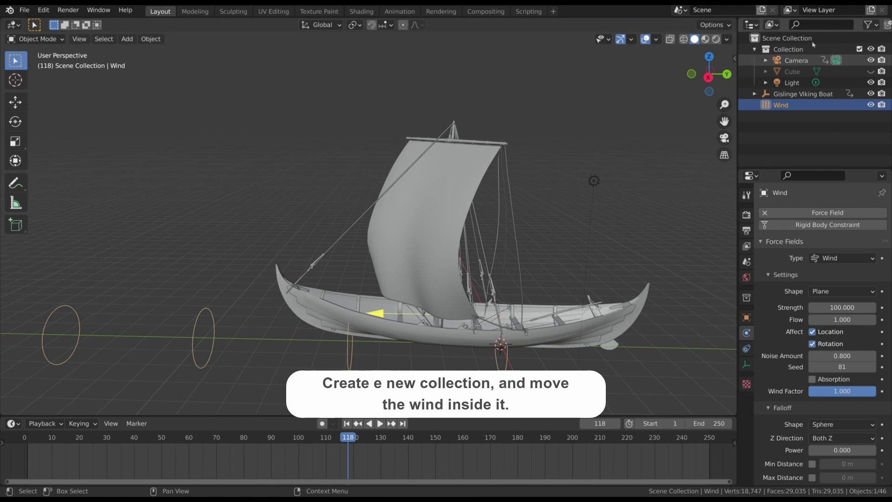
# - Create a collection named ClothEffectors under Scene Collection and drag Wind into it
pyautogui.click(780, 38)
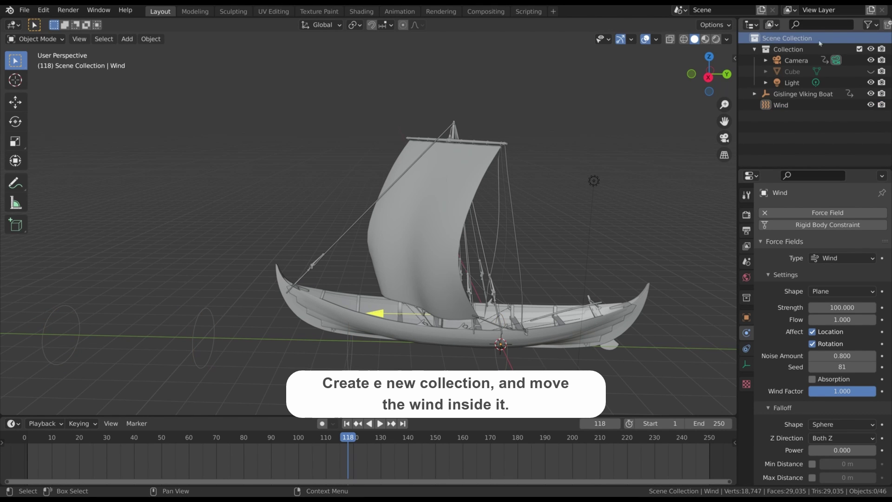
pyautogui.click(886, 24)
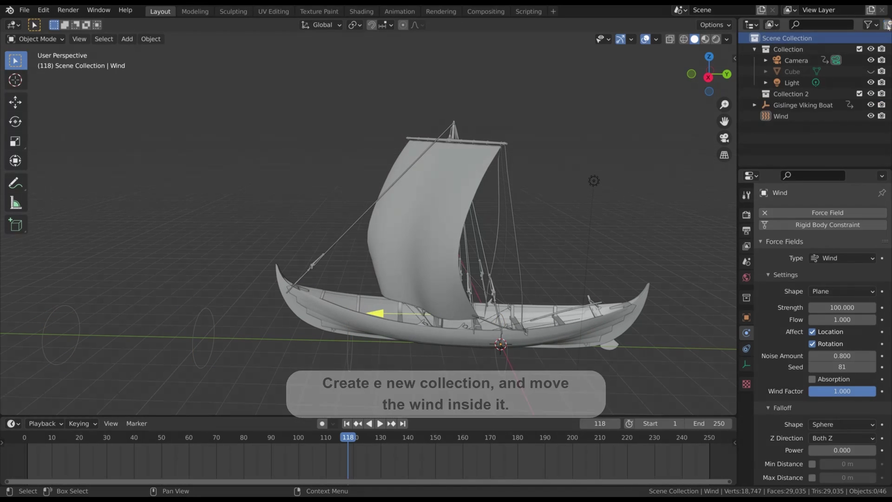
pyautogui.doubleClick(792, 94)
pyautogui.write('ClothEffe')
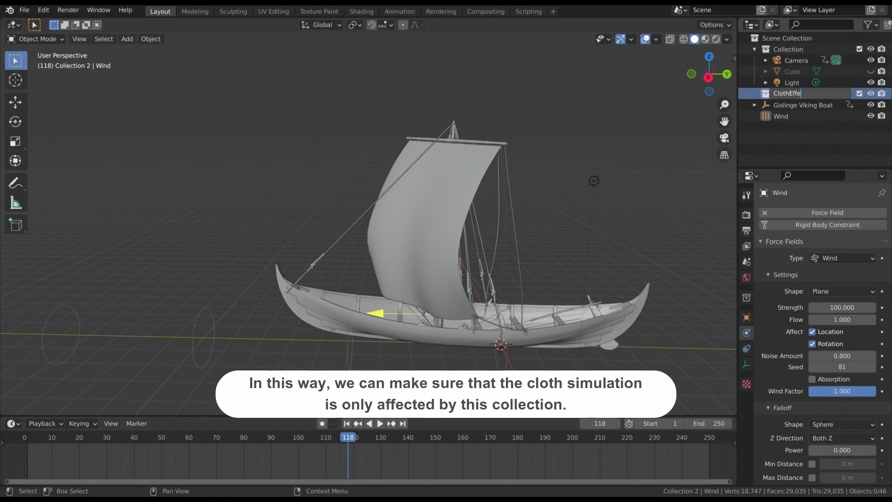
pyautogui.write('ctors')
pyautogui.press('Return')
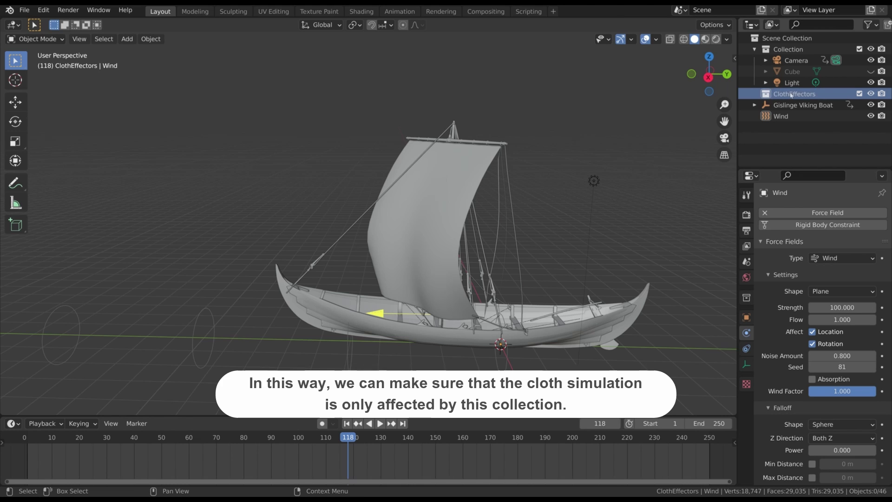
pyautogui.click(776, 117)
pyautogui.moveTo(774, 119); pyautogui.dragTo(781, 94)
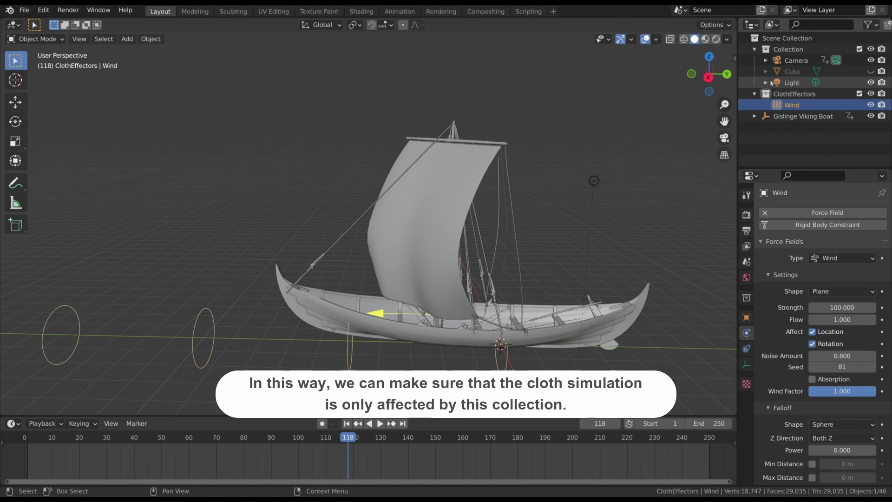
pyautogui.moveTo(585, 221); pyautogui.dragTo(514, 193, button='middle')
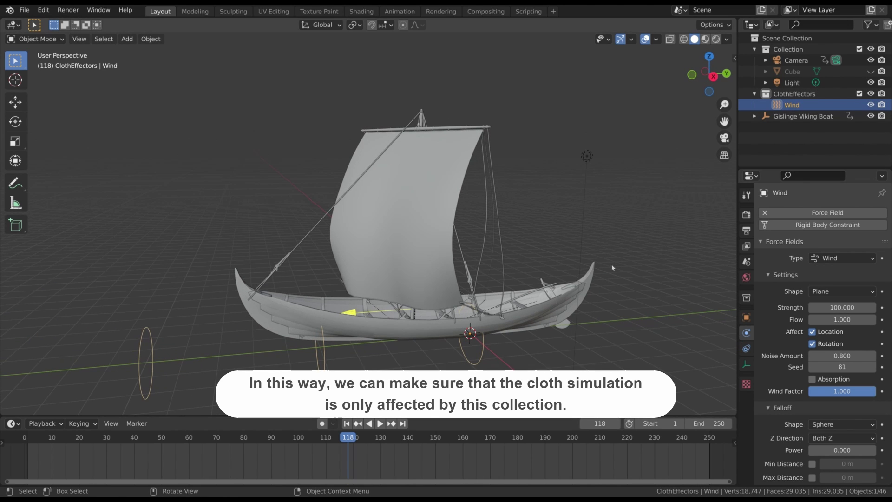
# - Limit the sail's cloth effectors to the ClothEffectors collection
pyautogui.click(447, 185)
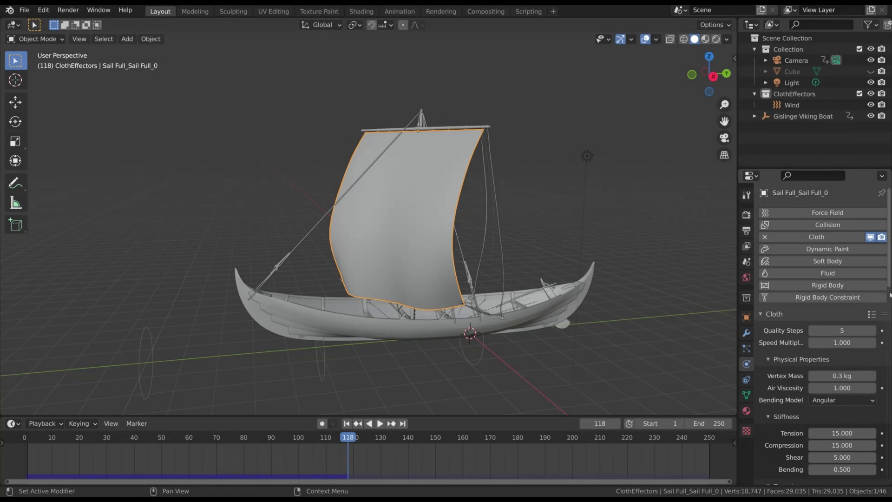
pyautogui.scroll(-15, 890, 271)
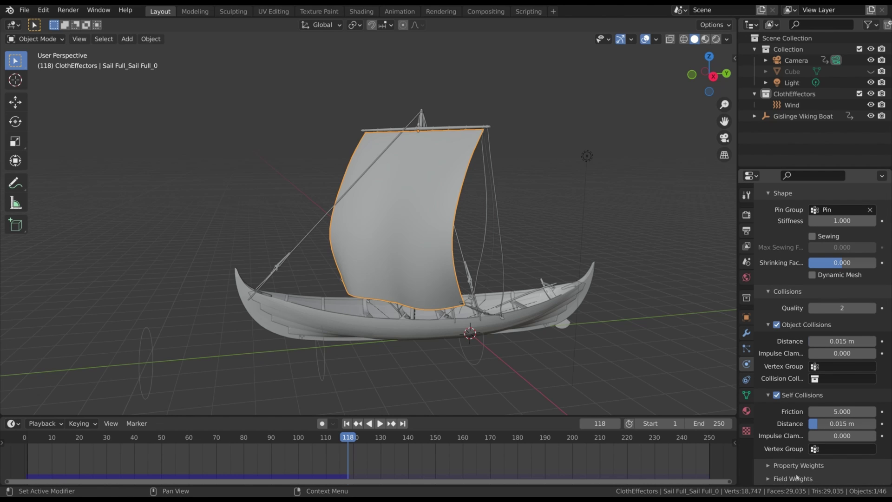
pyautogui.scroll(-6, 795, 465)
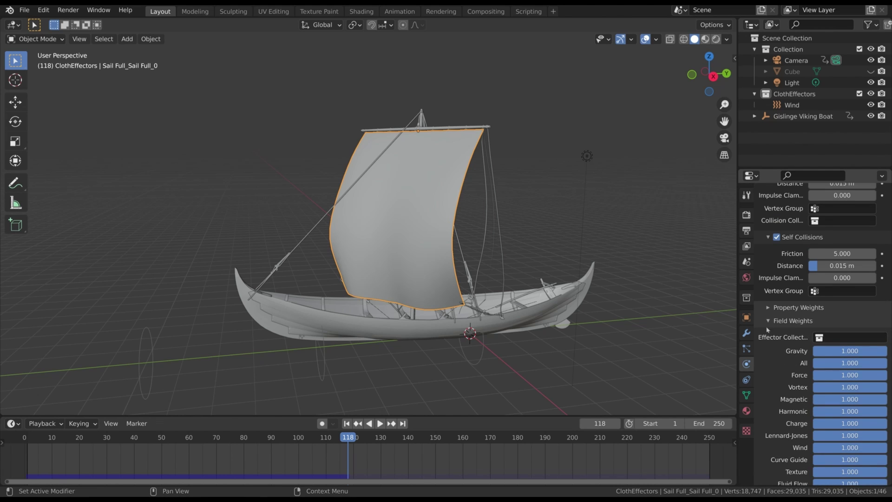
pyautogui.click(844, 337)
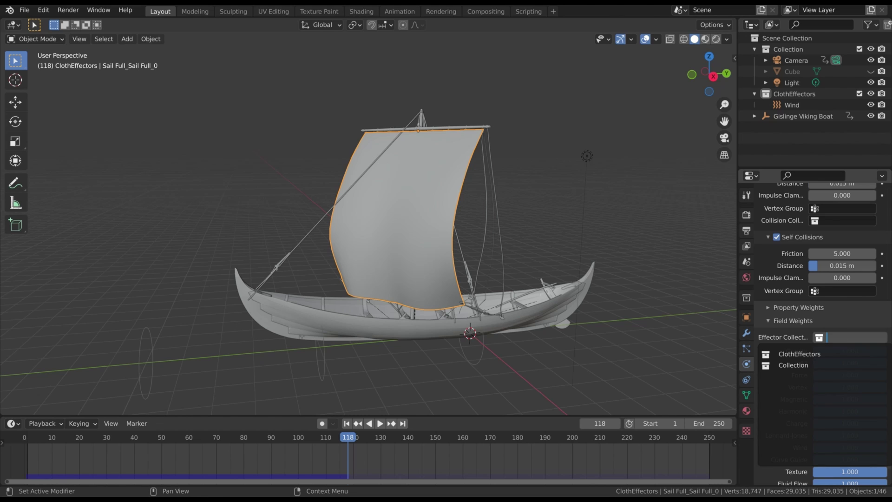
pyautogui.click(799, 354)
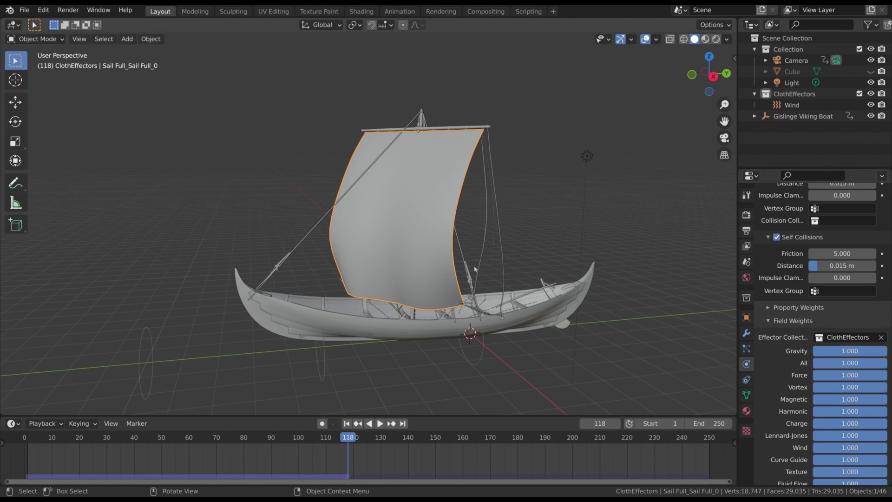
# - Set the Sail Ropes' cloth Effector Collection to ClothEffectors
pyautogui.click(486, 223)
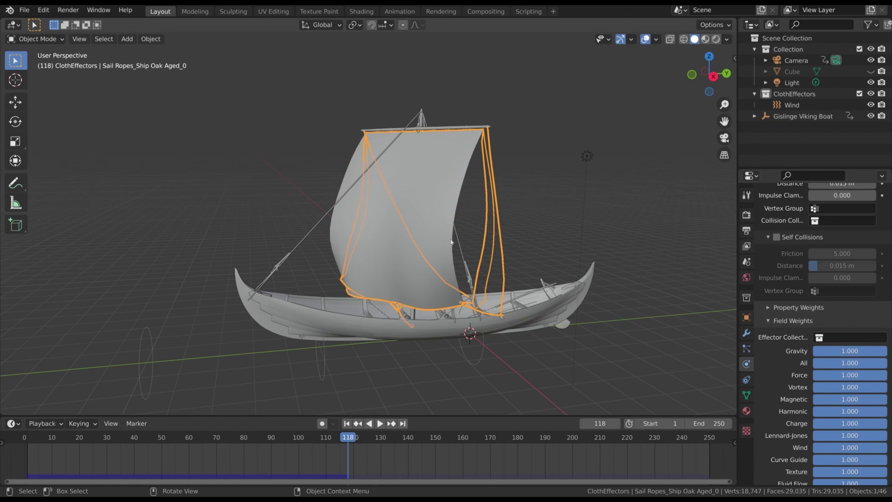
pyautogui.click(850, 336)
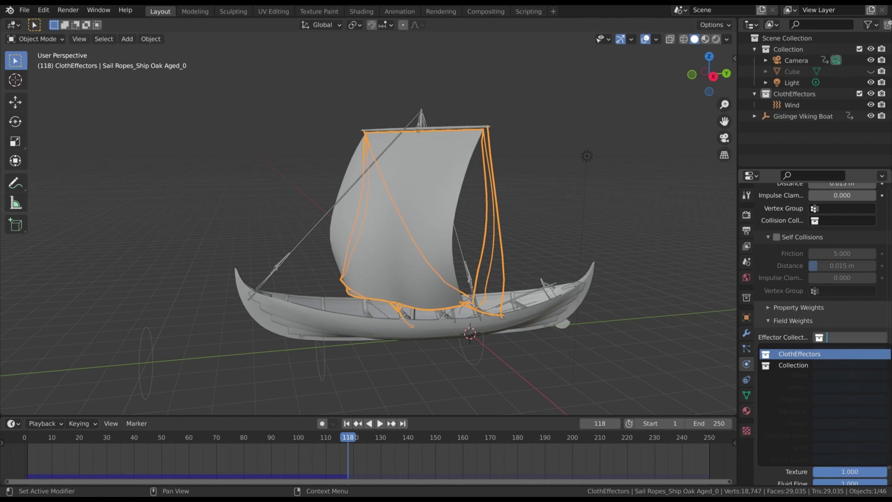
pyautogui.click(799, 354)
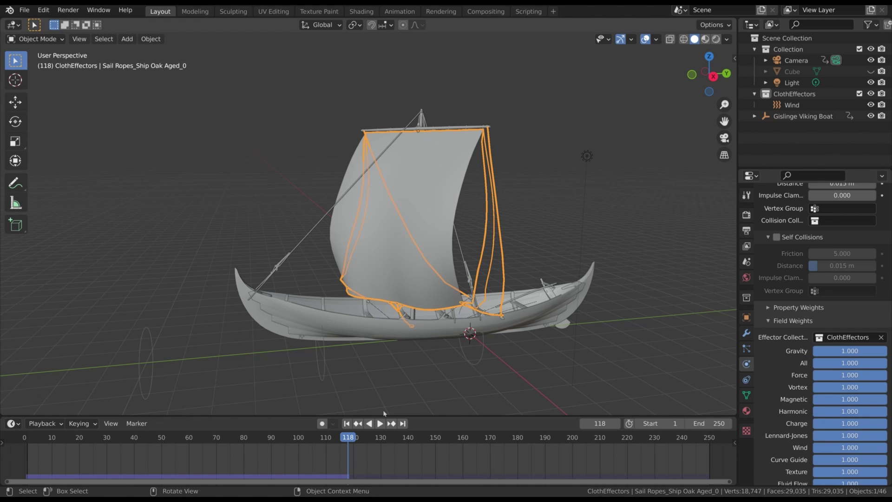
# - Rewind to frame 1, deselect everything and start playback
pyautogui.hotkey('shift', 'Left')
pyautogui.hotkey('alt', 'a')
pyautogui.press('space')
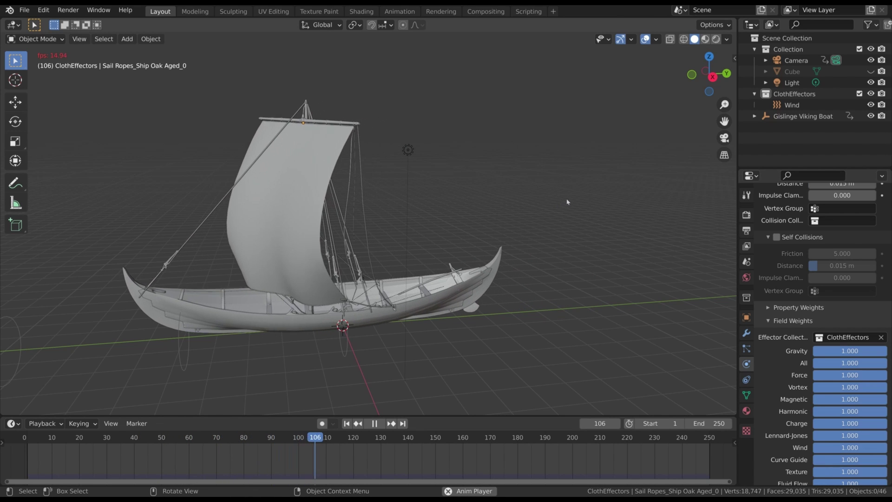
# - Stop, rewind and replay the cloth animation, then stop it and return to frame 1
pyautogui.press('space')
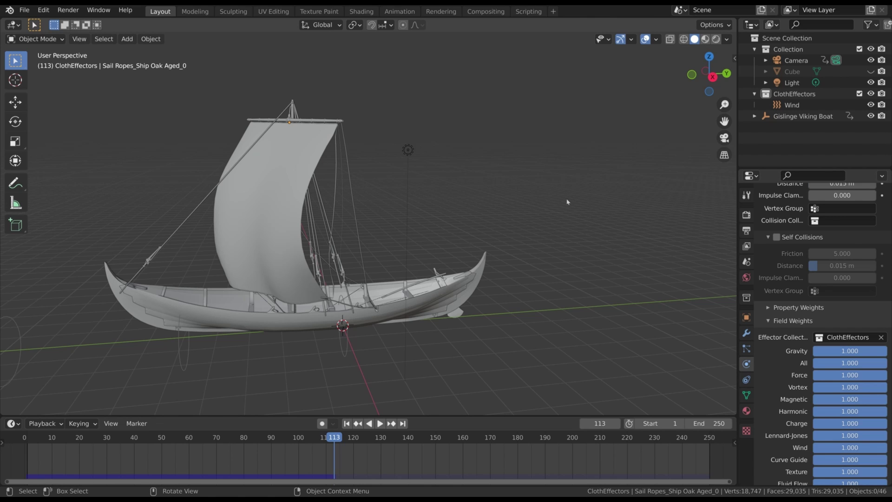
pyautogui.click(347, 422)
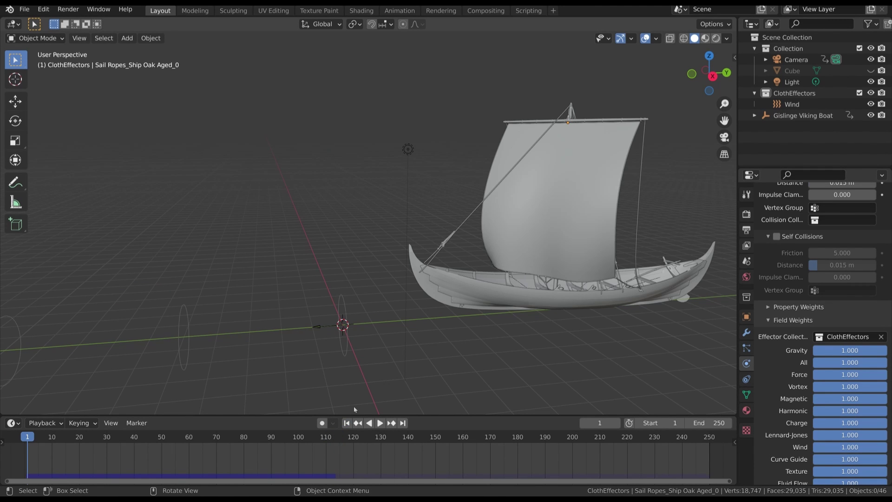
pyautogui.press('space')
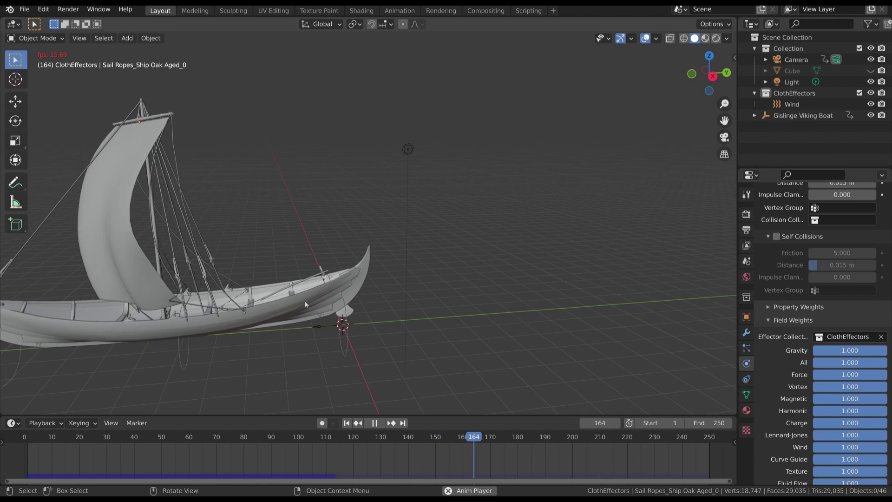
pyautogui.press('Escape')
pyautogui.click(24, 9)
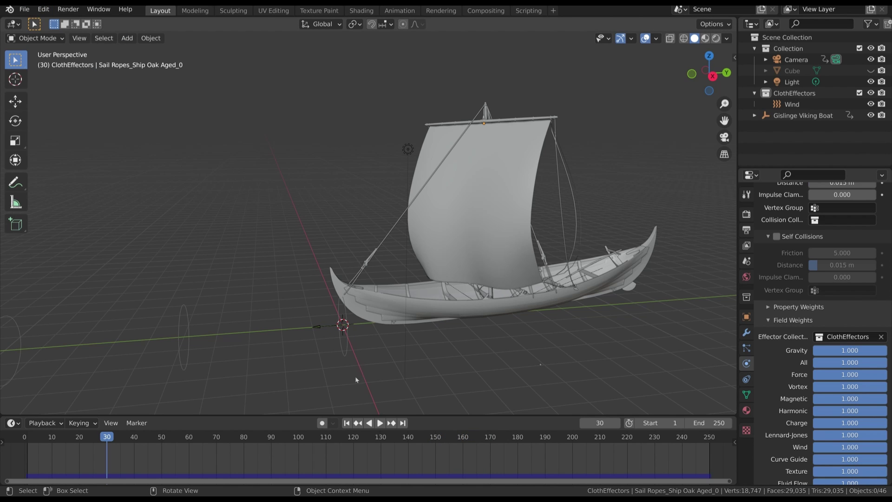
pyautogui.click(347, 423)
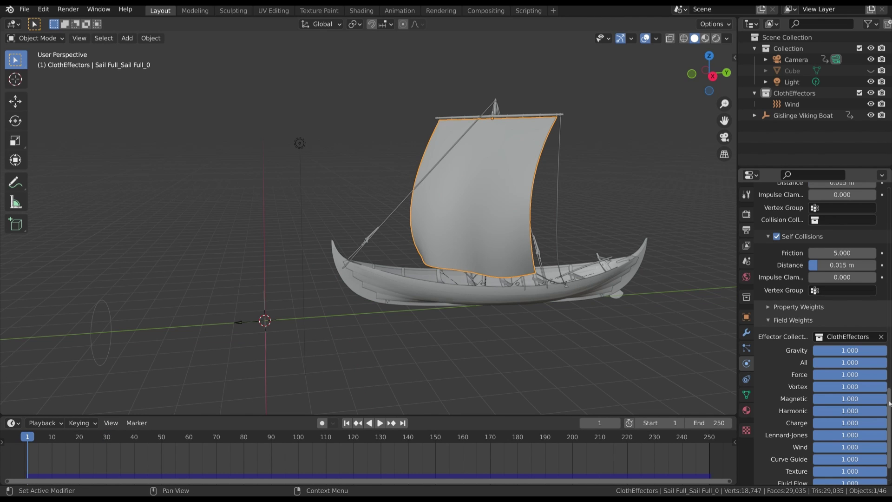
# - Enable Disk Cache for the sail's cloth and bake its simulation
pyautogui.scroll(15, 815, 309)
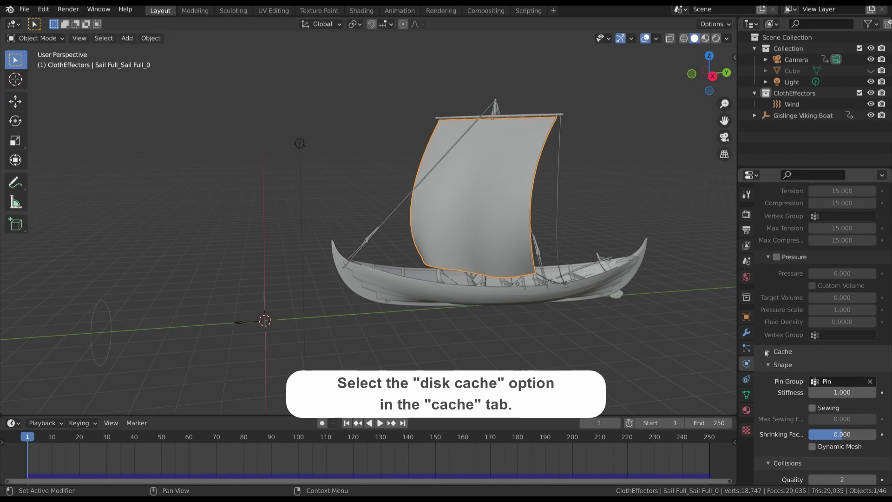
pyautogui.click(769, 352)
pyautogui.scroll(-4, 795, 328)
pyautogui.click(817, 347)
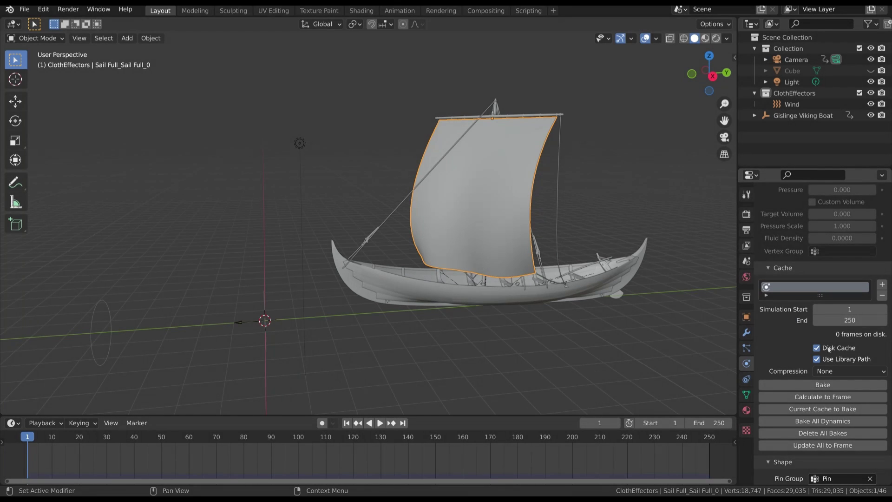
pyautogui.click(799, 385)
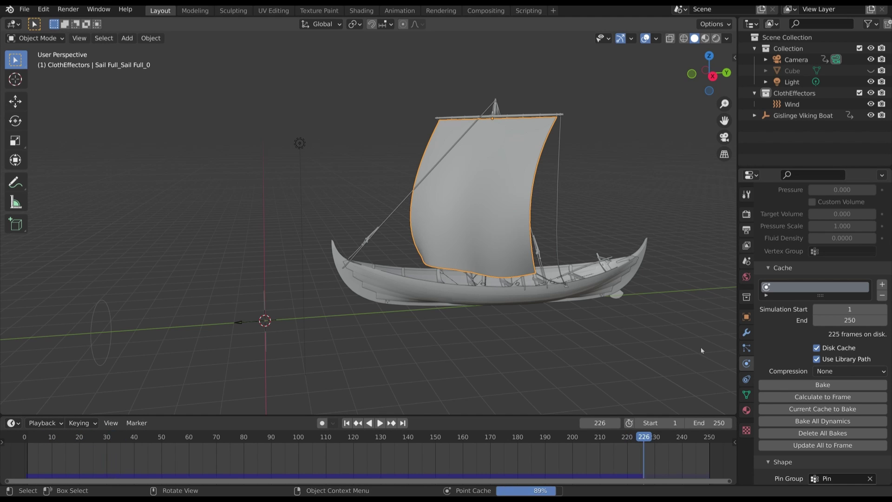
# - Enable Disk Cache for the Sail Ropes' cloth and bake it to disk
pyautogui.click(532, 200)
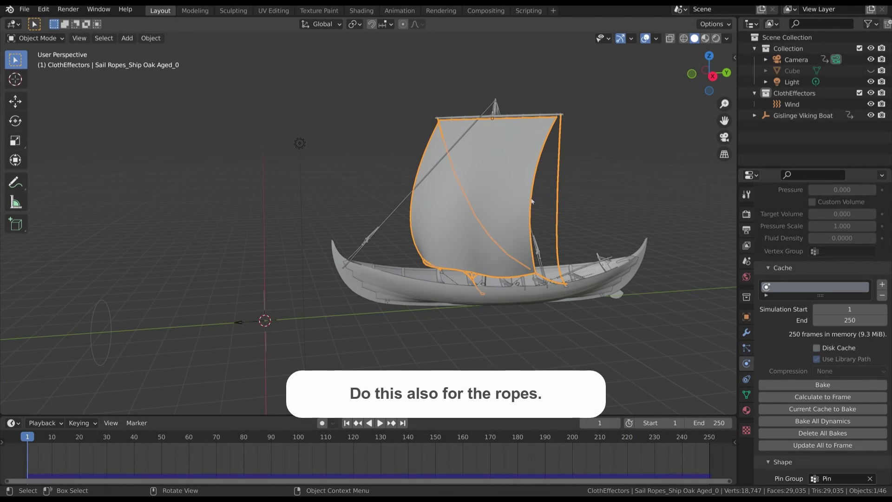
pyautogui.click(816, 348)
pyautogui.click(822, 385)
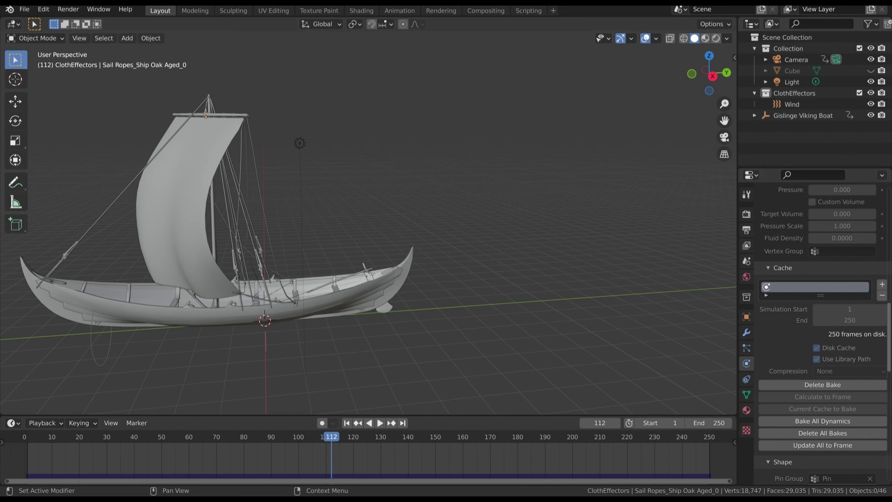
pyautogui.scroll(15, 822, 325)
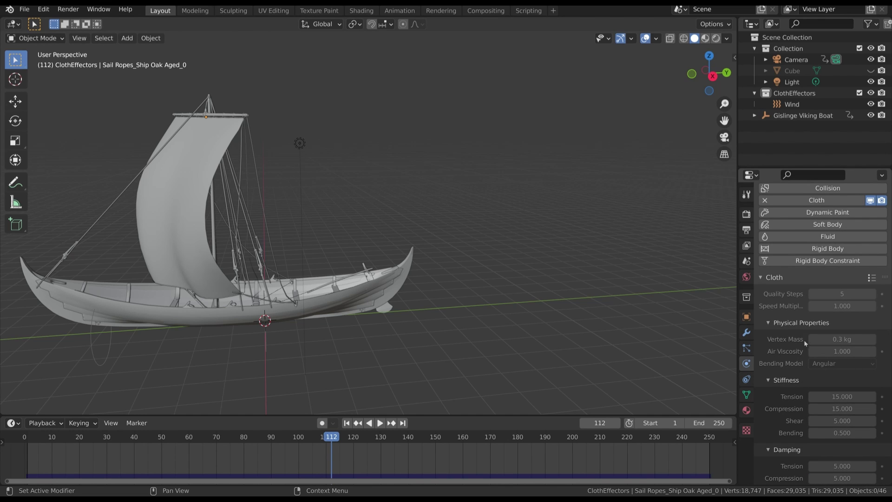
pyautogui.scroll(-15, 804, 339)
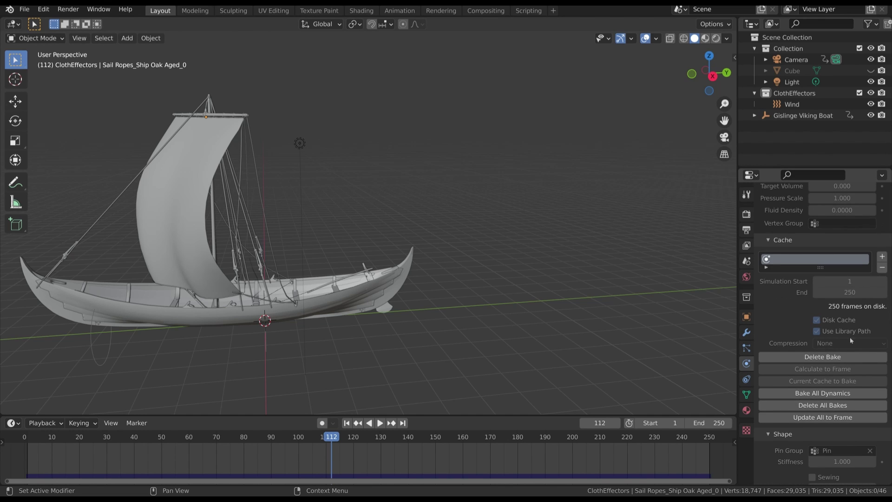
pyautogui.scroll(15, 855, 302)
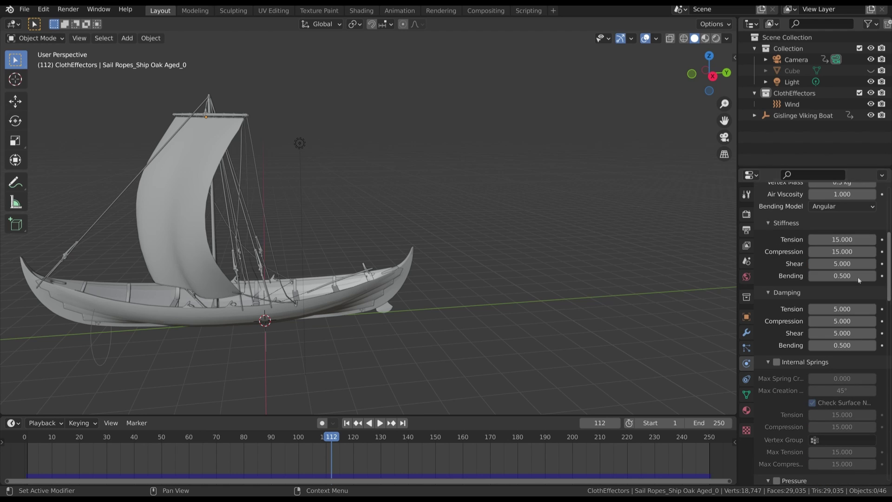
pyautogui.scroll(-10, 836, 279)
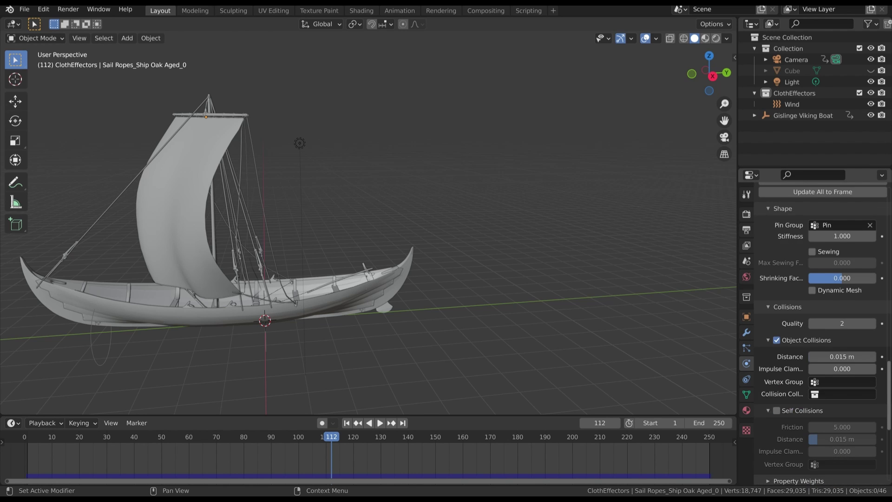
pyautogui.scroll(5, 822, 325)
pyautogui.scroll(3, 822, 288)
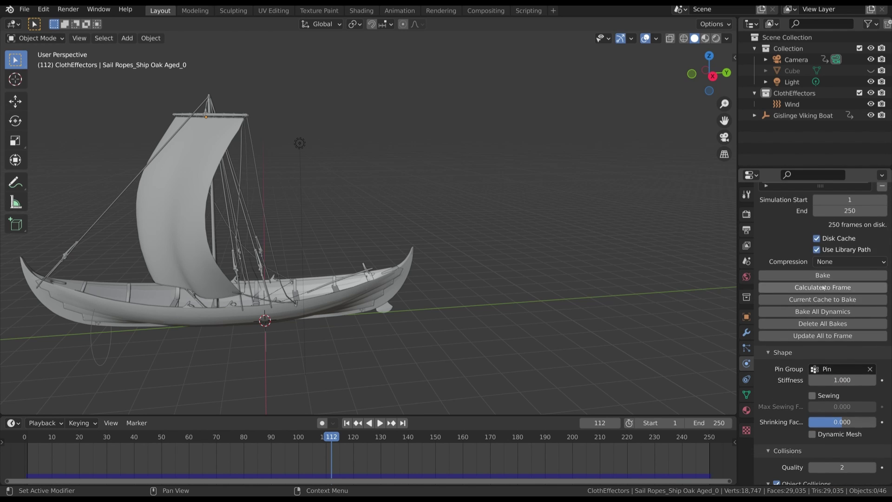
pyautogui.click(813, 276)
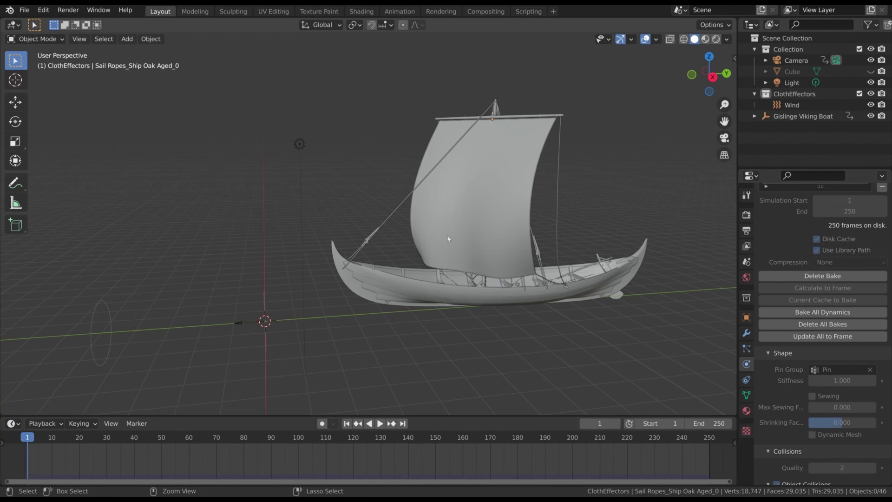
pyautogui.scroll(-2, 327, 289)
pyautogui.scroll(-1, 328, 289)
pyautogui.moveTo(332, 233); pyautogui.dragTo(387, 247, button='middle')
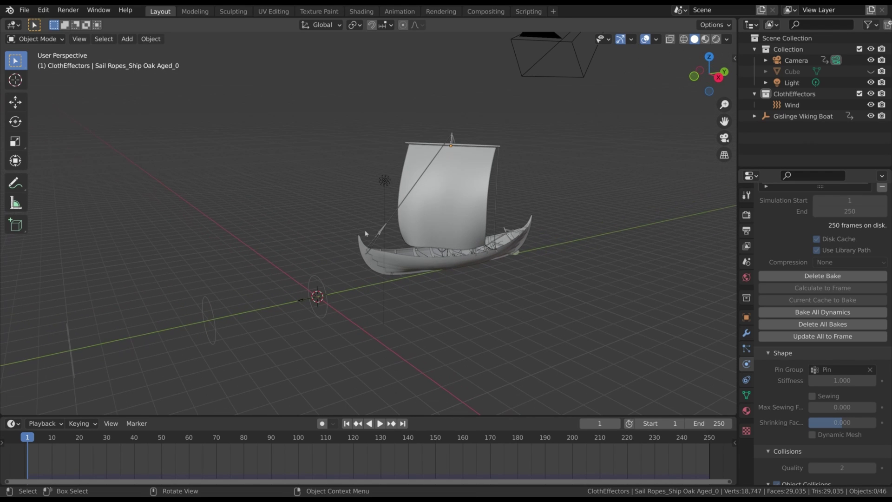
# - Unhide the large Cube around the boat, select it, and give it Fluid physics
pyautogui.click(871, 71)
pyautogui.moveTo(548, 172); pyautogui.dragTo(493, 187, button='middle')
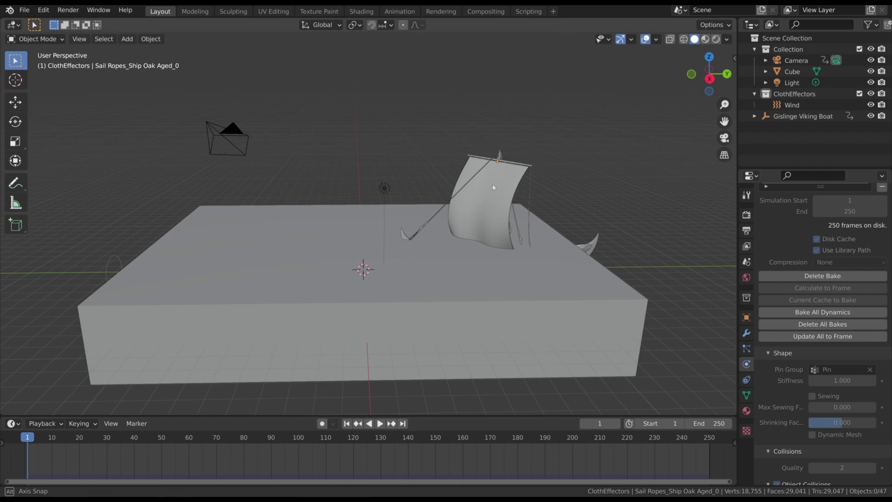
pyautogui.click(286, 216)
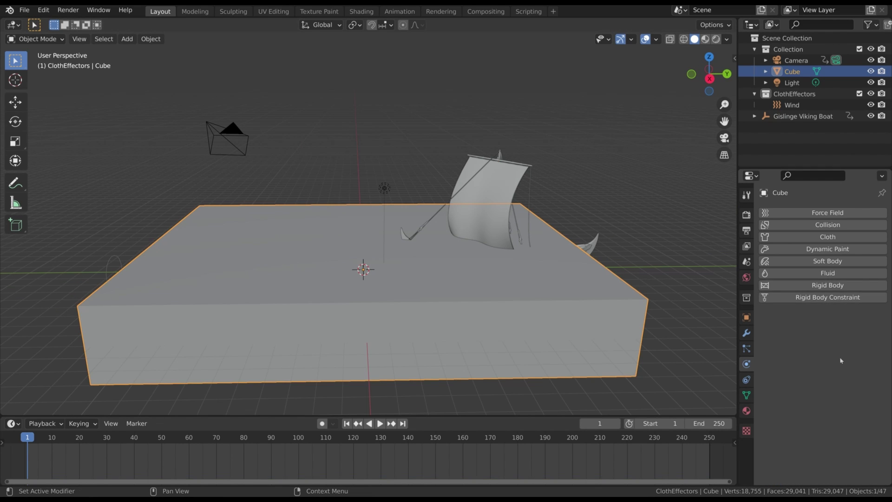
pyautogui.click(844, 274)
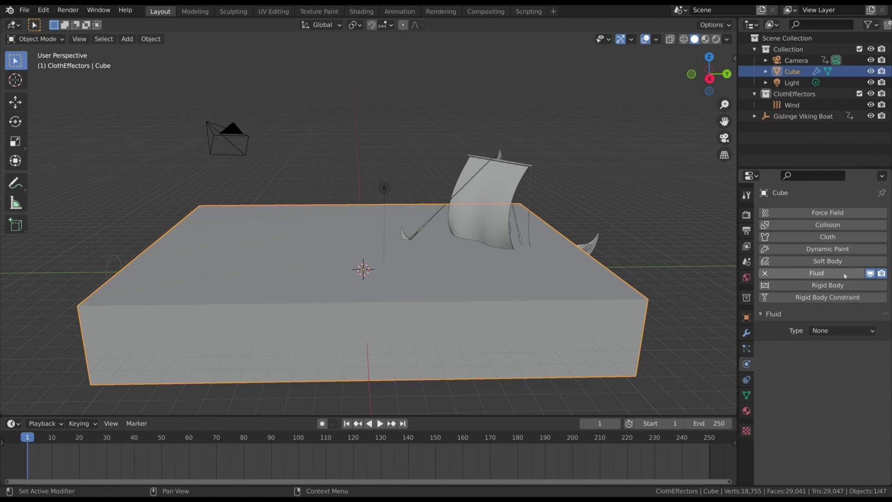
pyautogui.click(827, 330)
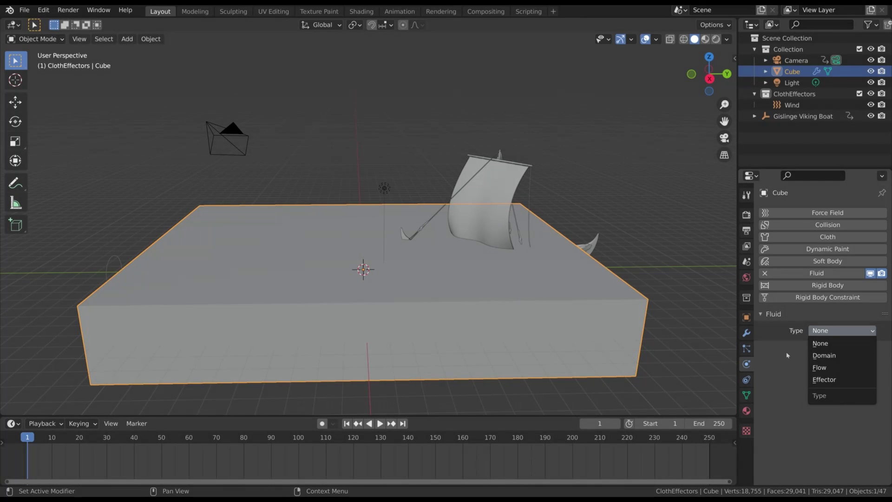
# - Set the Cube's Fluid Type to Domain with Domain Type Liquid
pyautogui.click(826, 356)
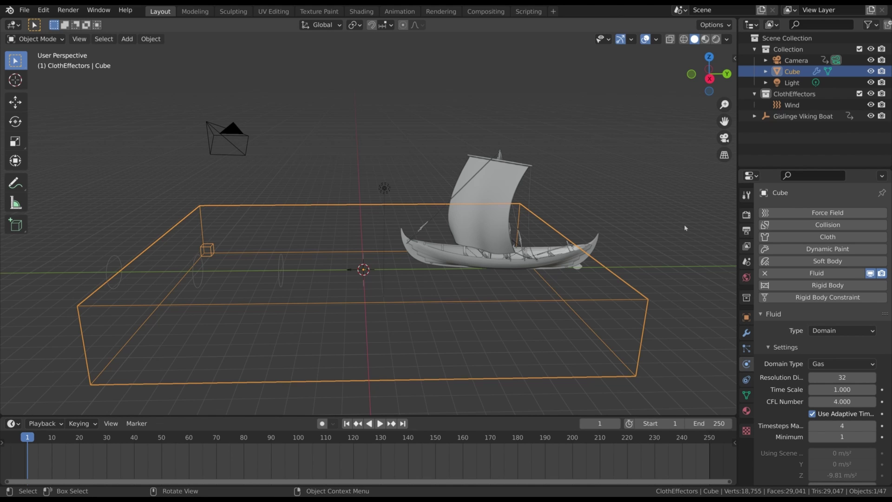
pyautogui.scroll(-1, 833, 349)
pyautogui.click(832, 348)
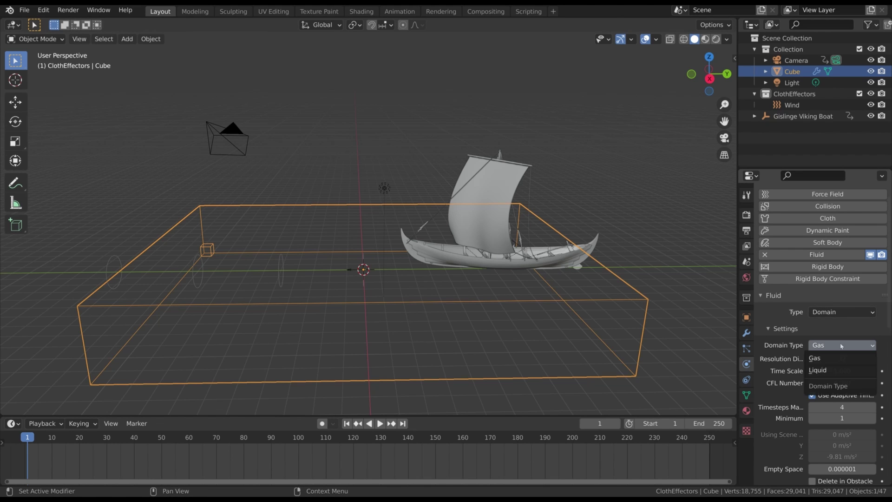
pyautogui.click(828, 371)
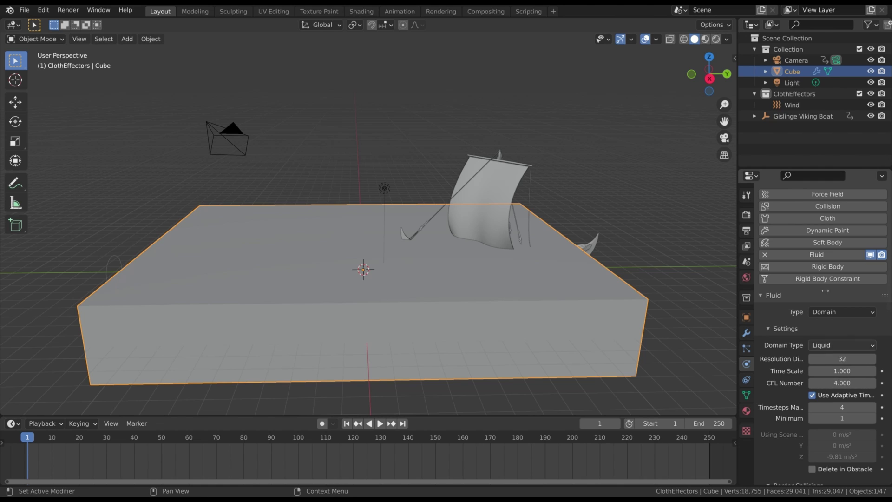
# - Rename the Cube to 'Domain' in the Outliner
pyautogui.doubleClick(793, 71)
pyautogui.write('Domain')
pyautogui.press('Return')
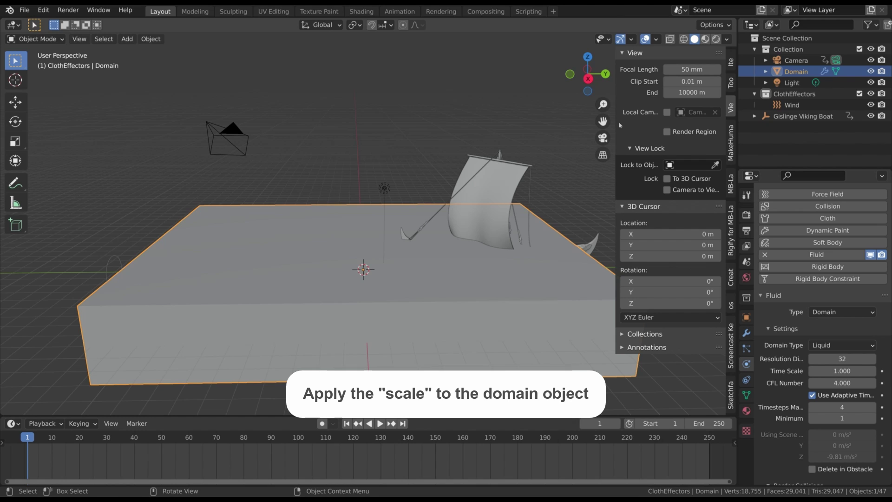
pyautogui.click(728, 68)
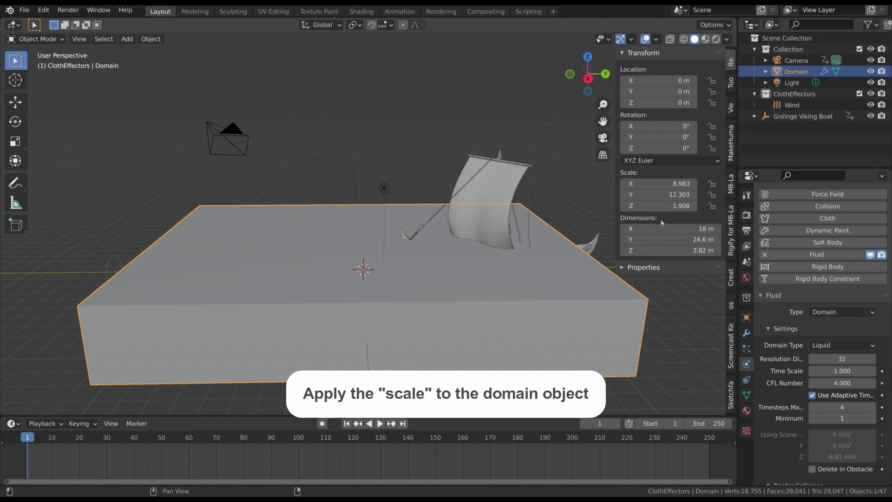
pyautogui.click(150, 39)
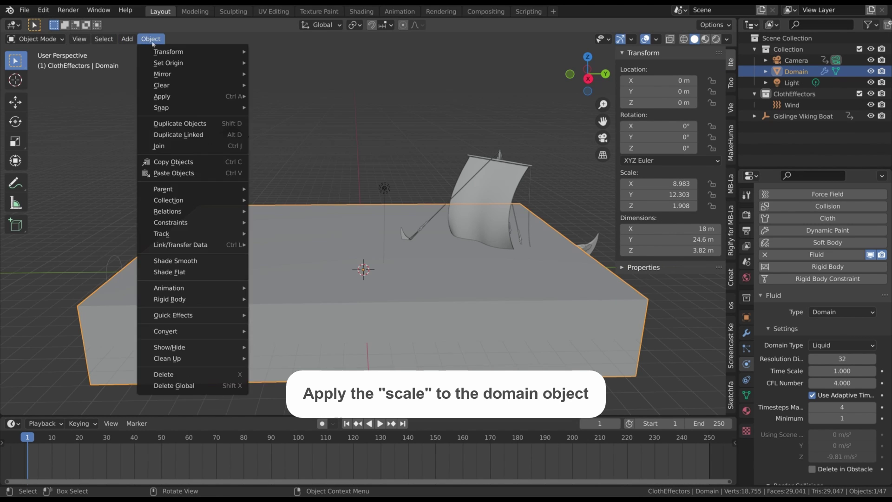
pyautogui.moveTo(239, 97)
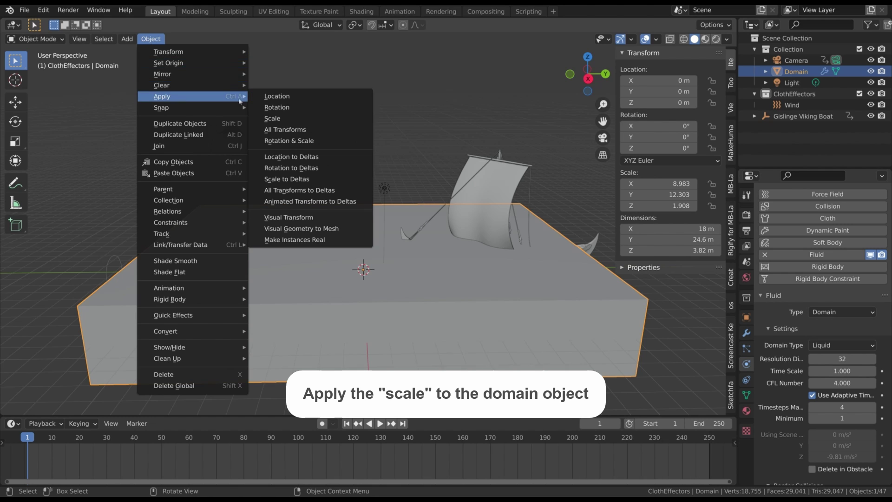
pyautogui.click(311, 123)
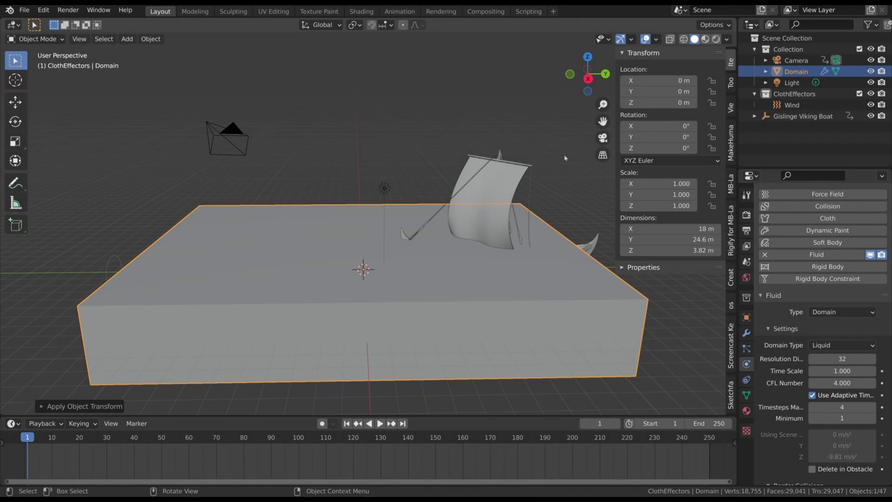
pyautogui.moveTo(327, 139); pyautogui.dragTo(356, 140, button='middle')
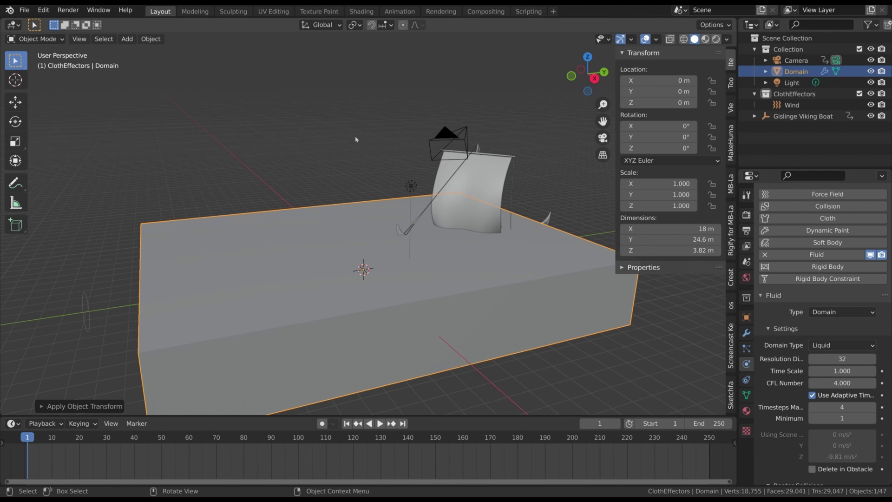
pyautogui.moveTo(308, 208); pyautogui.dragTo(321, 217, button='middle')
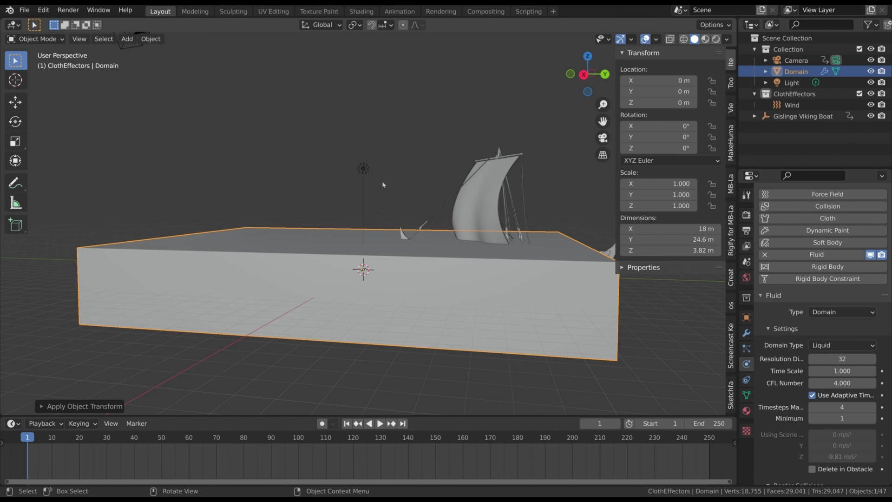
# - In side view, stretch the Domain taller along Z
pyautogui.press('KP_3')
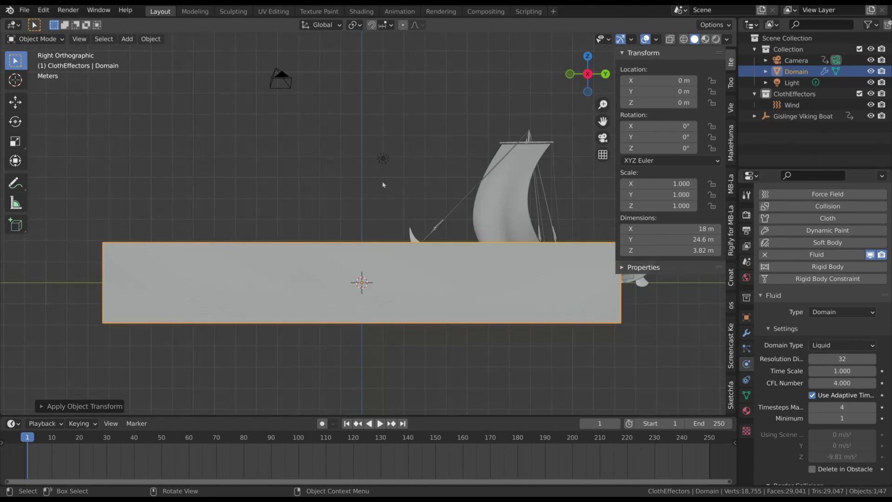
pyautogui.keyDown('shift'); pyautogui.moveTo(423, 311); pyautogui.dragTo(350, 325, button='middle'); pyautogui.keyUp('shift')
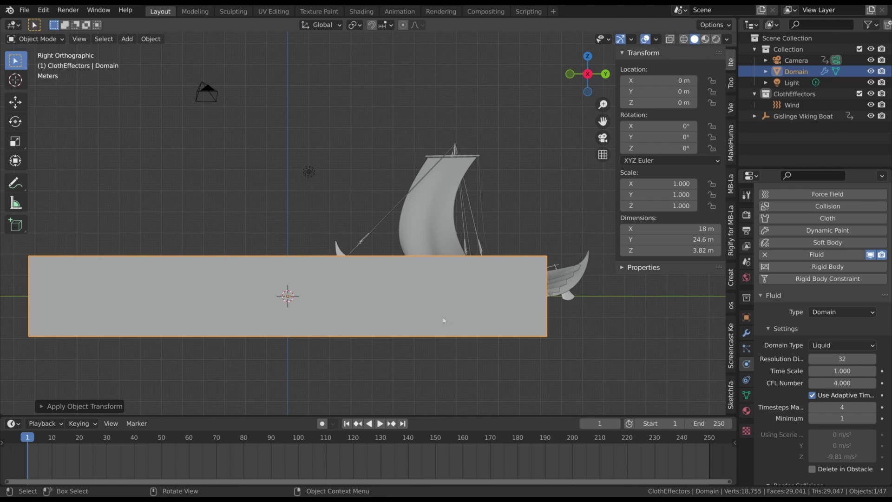
pyautogui.press('s')
pyautogui.press('z')
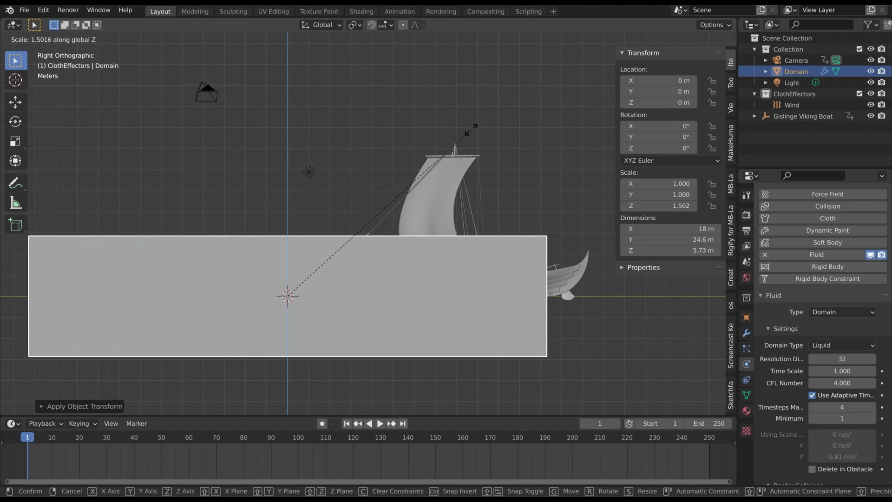
pyautogui.click(503, 138)
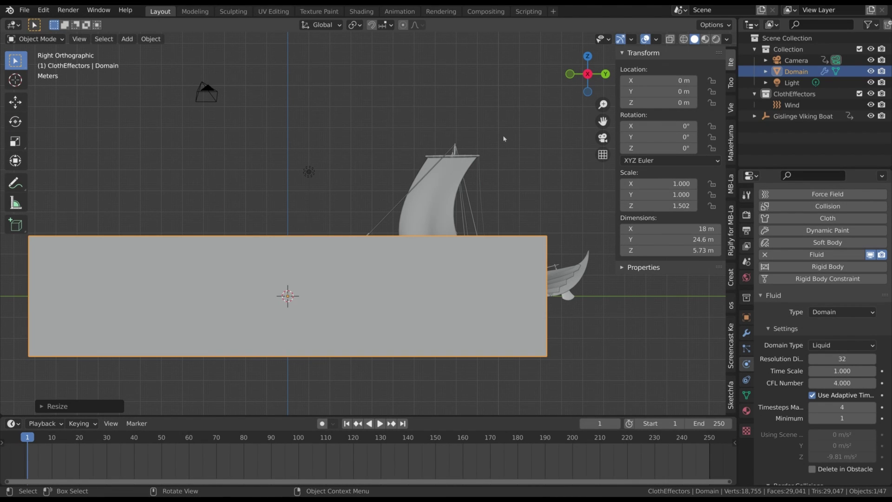
# - Set the Domain's Viewport Display to Wire
pyautogui.click(747, 317)
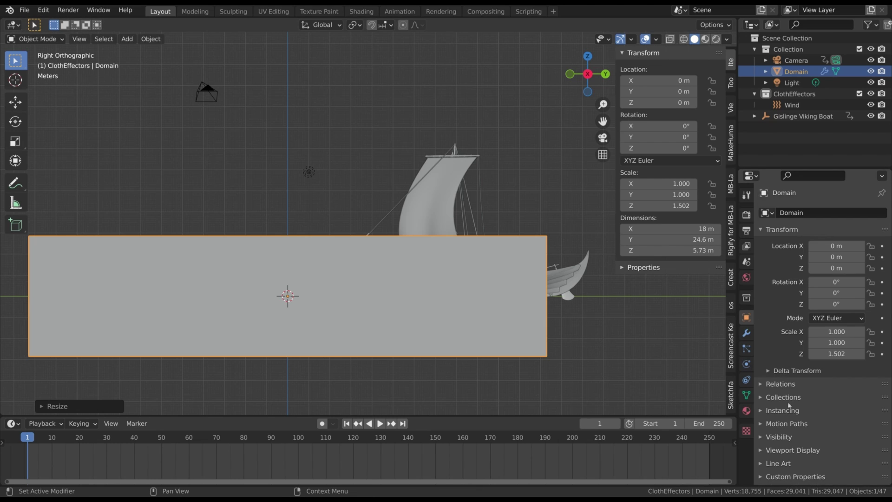
pyautogui.scroll(-6, 788, 405)
pyautogui.click(793, 320)
pyautogui.click(842, 435)
pyautogui.click(831, 399)
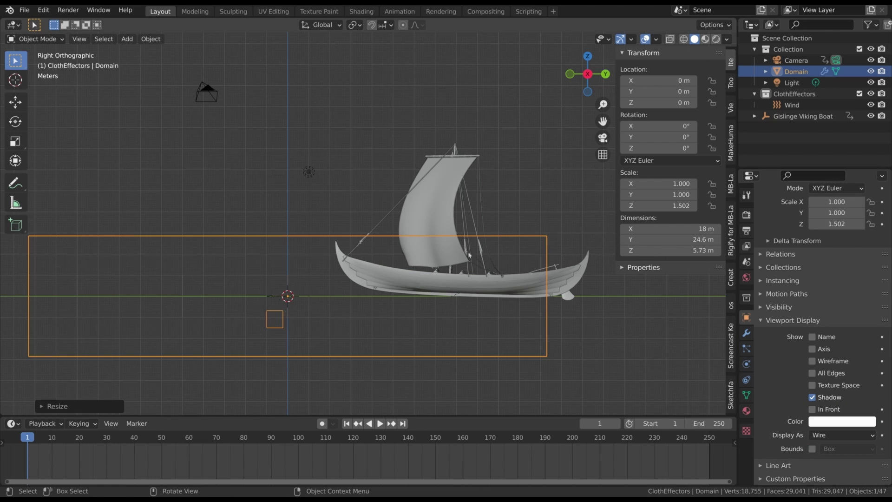
# - Scale the Domain to 6.8 m tall, raise it to Z 0.9814 m, and apply its scale
pyautogui.press('s')
pyautogui.press('z')
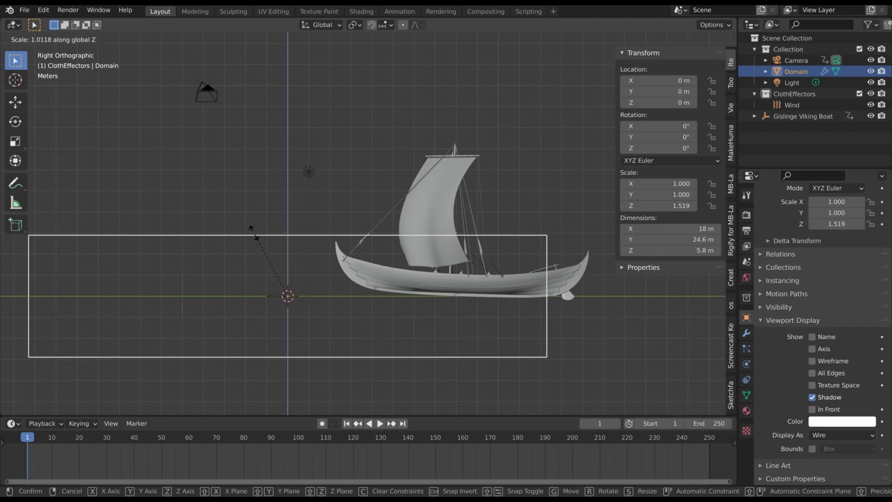
pyautogui.click(245, 223)
pyautogui.press('g')
pyautogui.press('z')
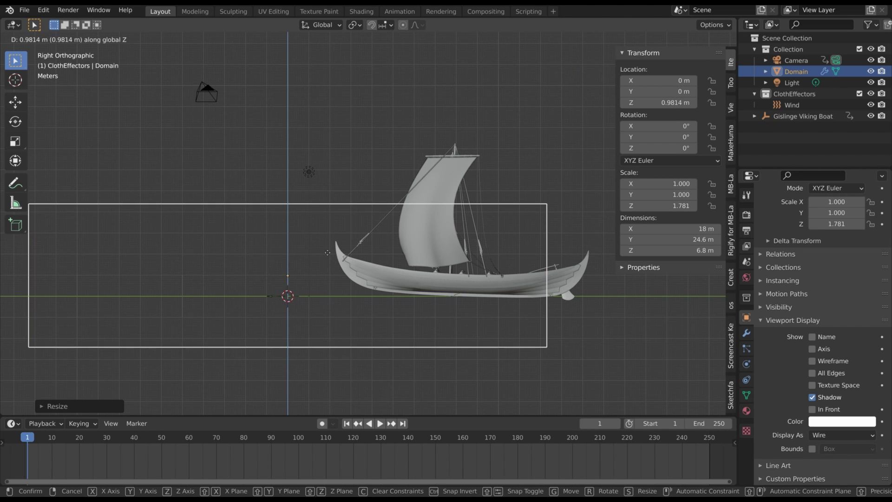
pyautogui.click(278, 181)
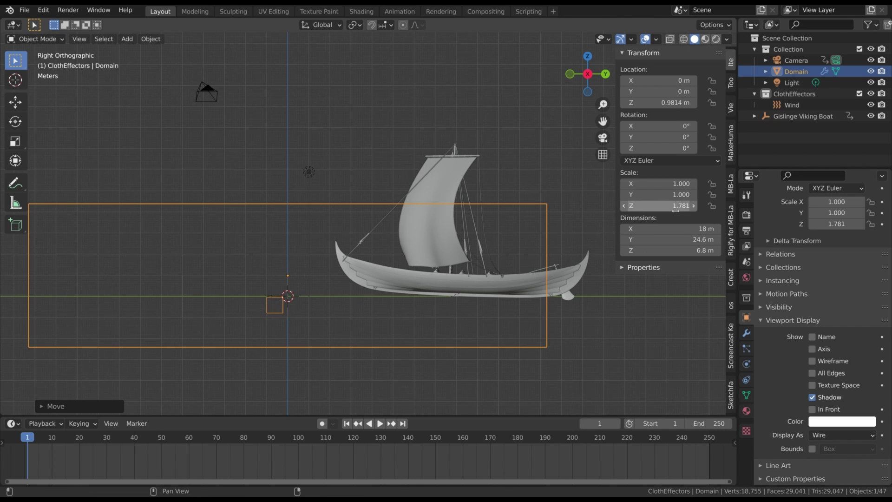
pyautogui.click(151, 39)
pyautogui.moveTo(195, 96)
pyautogui.click(269, 121)
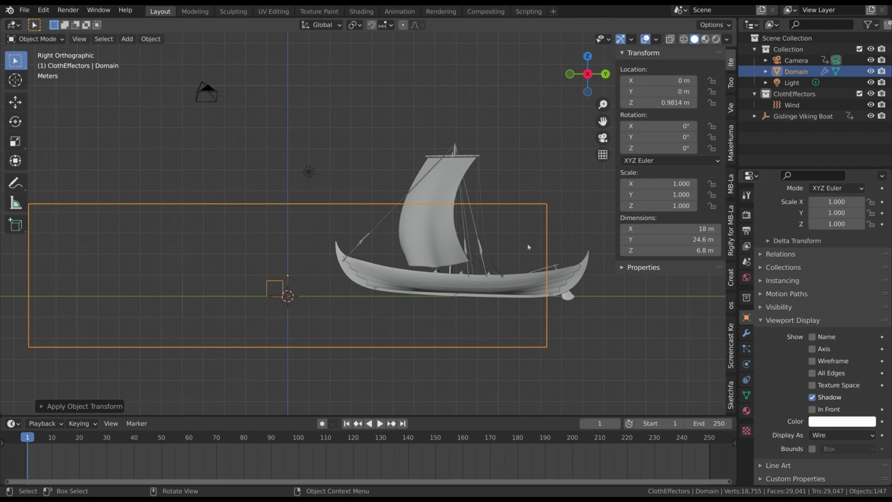
pyautogui.moveTo(475, 137); pyautogui.dragTo(385, 267, button='middle')
# - Add a new mesh cube and give it a first stretch along X
pyautogui.click(127, 39)
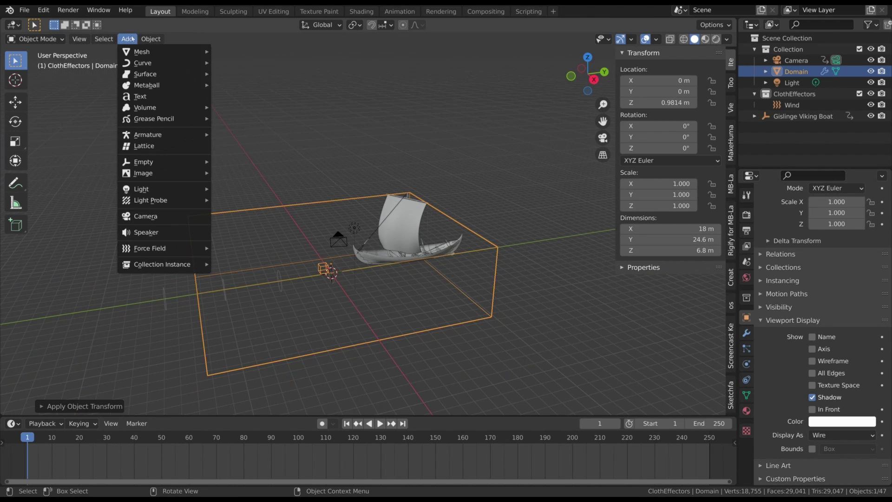
pyautogui.moveTo(140, 51)
pyautogui.click(234, 62)
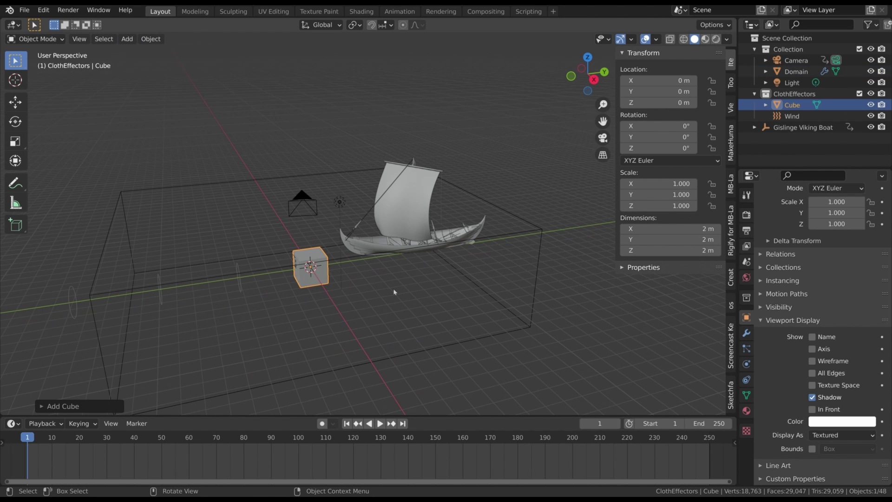
pyautogui.press('s')
pyautogui.press('x')
pyautogui.scroll(2, 546, 266)
pyautogui.click(559, 370)
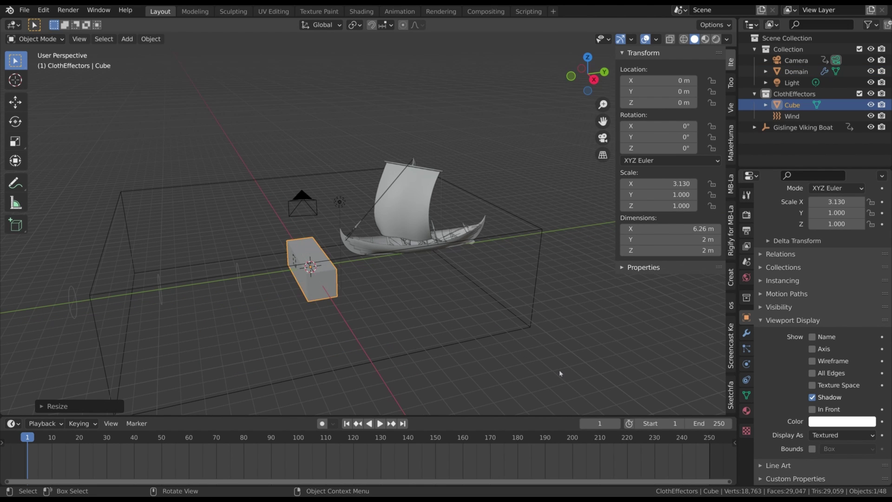
# - From top view, scale the cube to 21 m wide and 27.4 m deep
pyautogui.press('KP_7')
pyautogui.scroll(-3, 357, 258)
pyautogui.press('s')
pyautogui.press('x')
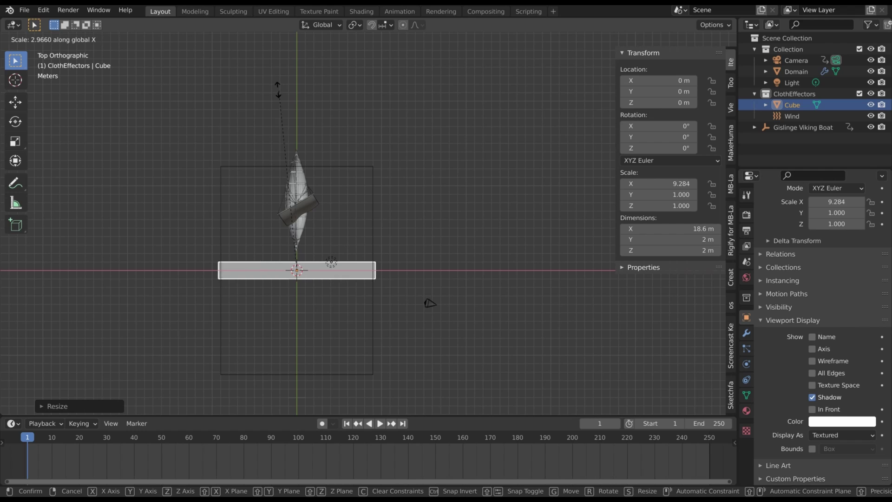
pyautogui.click(288, 83)
pyautogui.press('s')
pyautogui.press('y')
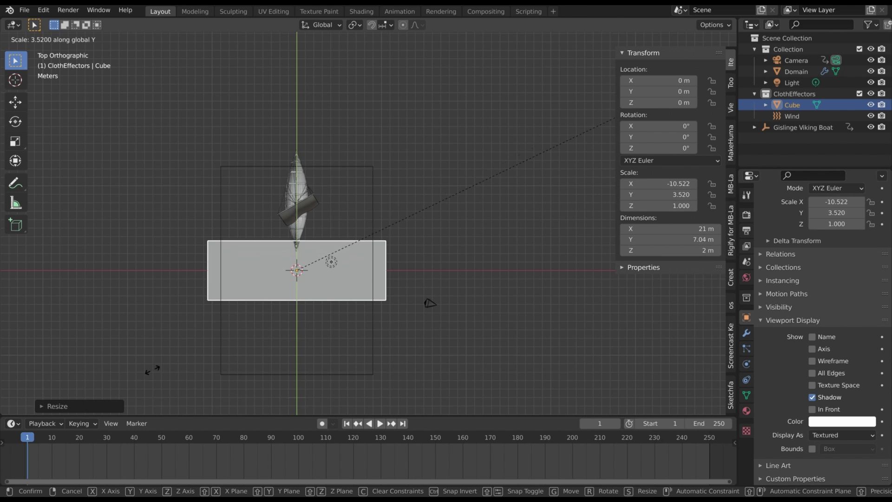
pyautogui.click(578, 85)
pyautogui.moveTo(578, 85); pyautogui.dragTo(422, 214, button='middle')
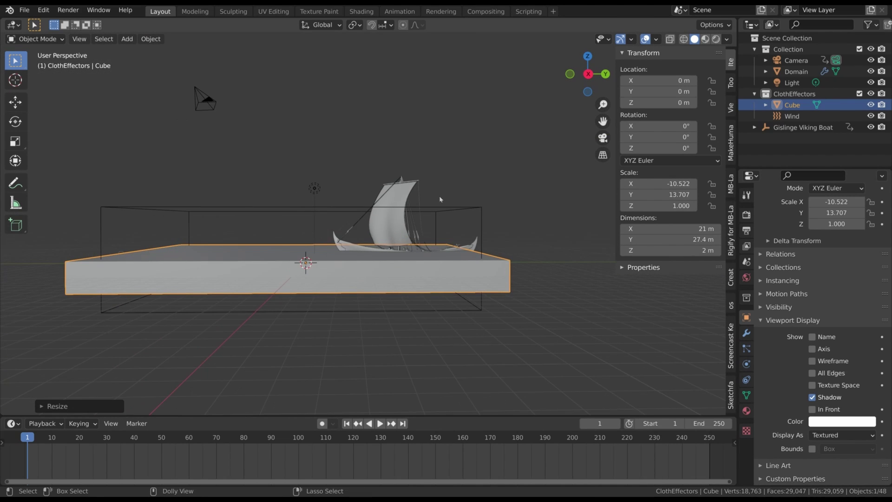
# - In side view, move the cube down beneath the boat
pyautogui.press('KP_3')
pyautogui.scroll(3, 379, 278)
pyautogui.press('Home')
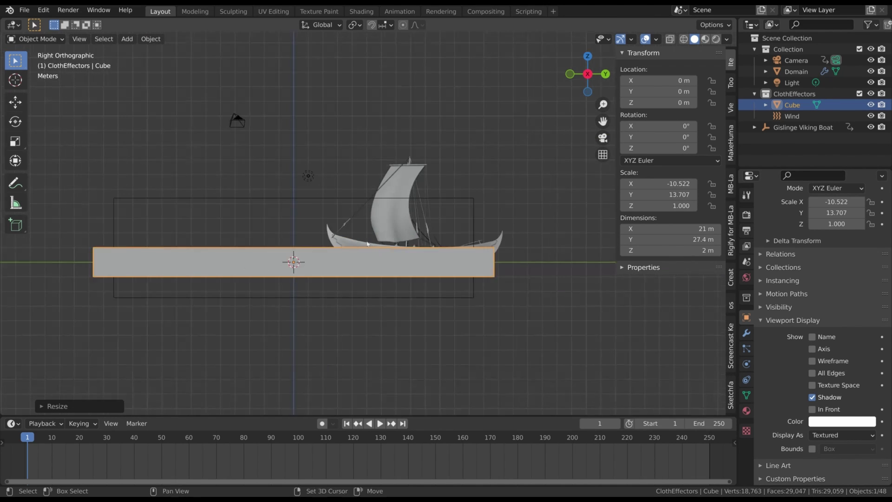
pyautogui.press('g')
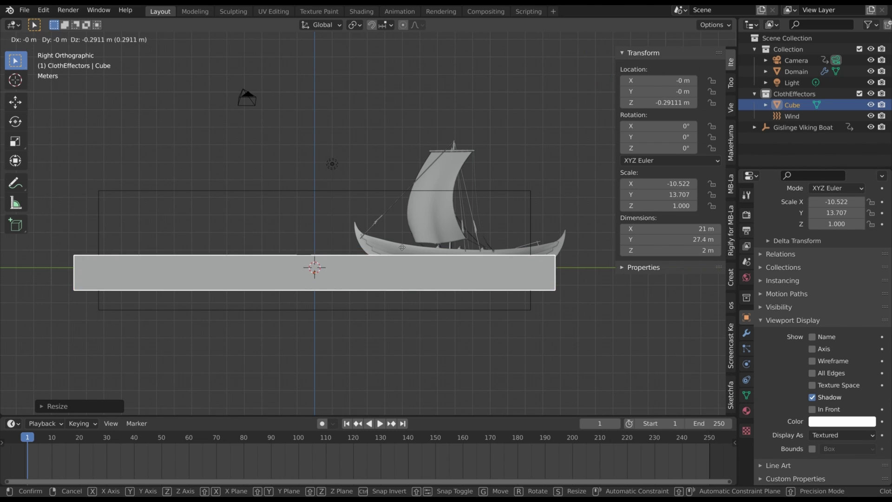
pyautogui.click(406, 244)
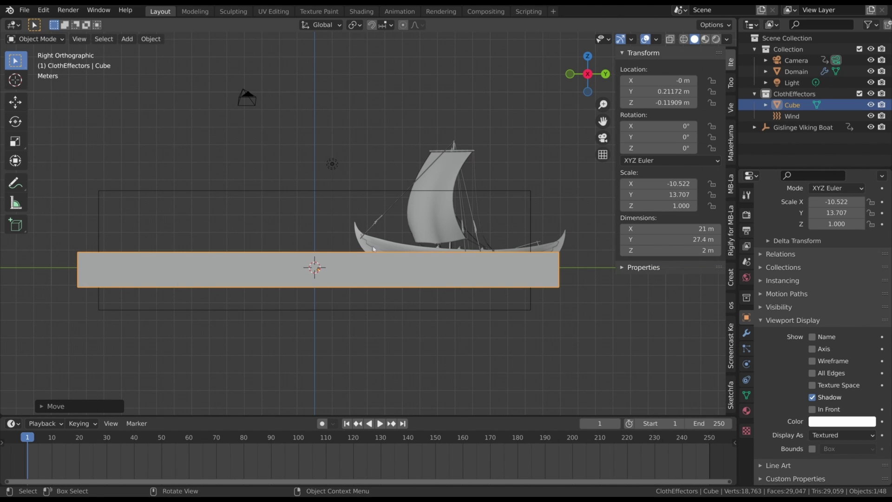
pyautogui.press('g')
pyautogui.click(425, 275)
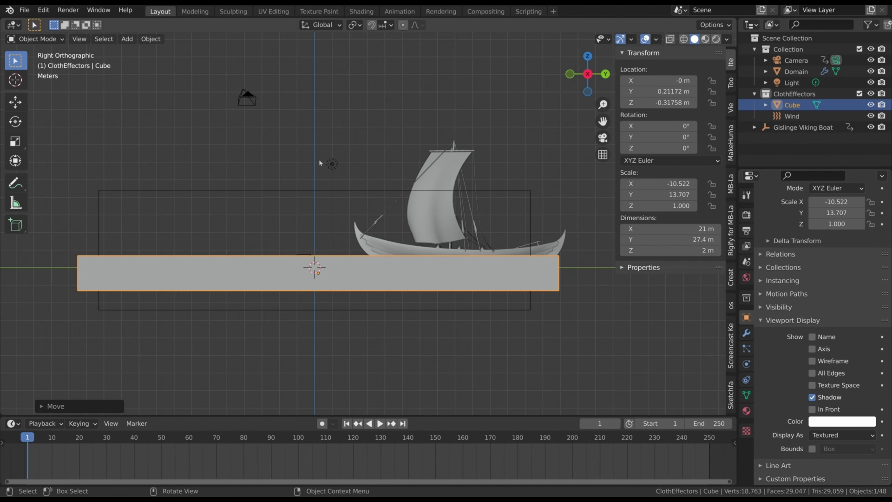
# - Flatten the slab to 3.4 m thick and lower it to Z -1.0189 m
pyautogui.press('s')
pyautogui.press('z')
pyautogui.click(322, 182)
pyautogui.press('g')
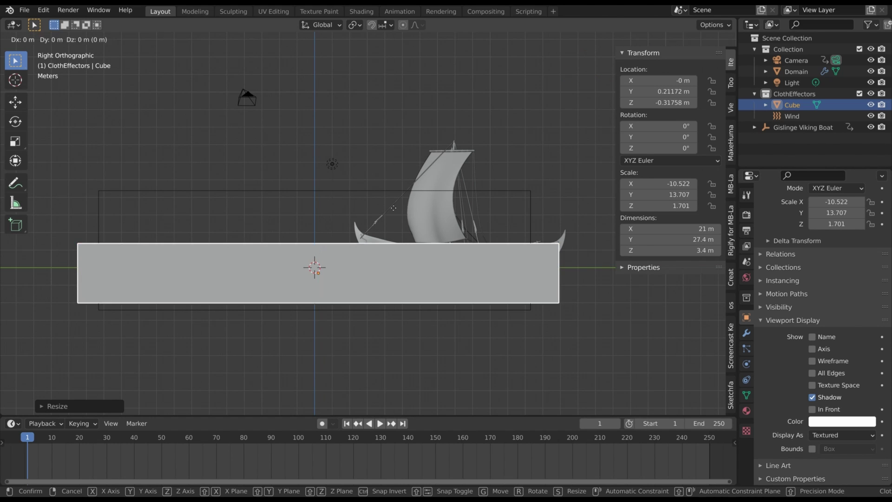
pyautogui.click(394, 220)
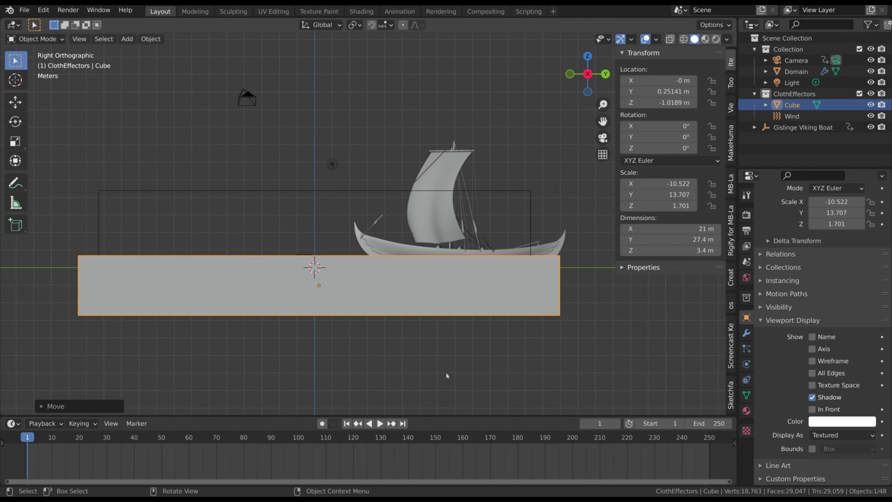
# - Apply the slab's scale
pyautogui.moveTo(485, 105); pyautogui.dragTo(353, 83, button='middle')
pyautogui.click(151, 39)
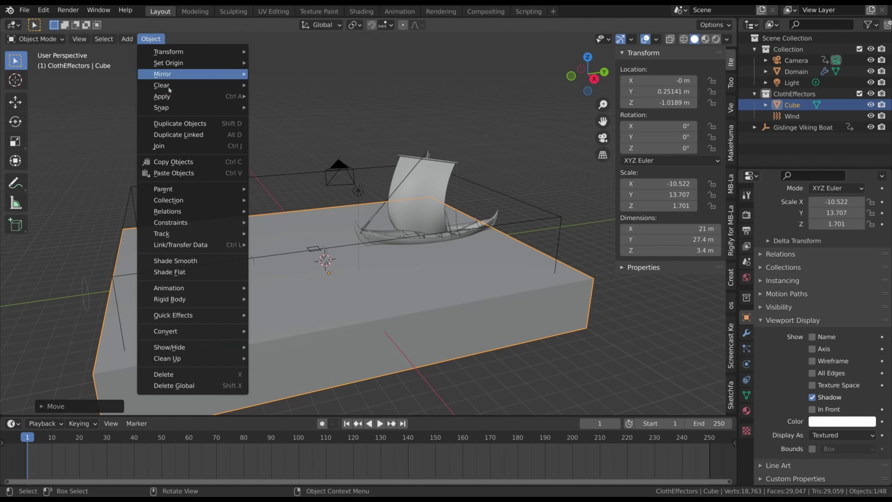
pyautogui.moveTo(195, 96)
pyautogui.click(290, 118)
# - Add Fluid physics to the slab as a Flow with Flow Type Liquid
pyautogui.scroll(-3, 465, 278)
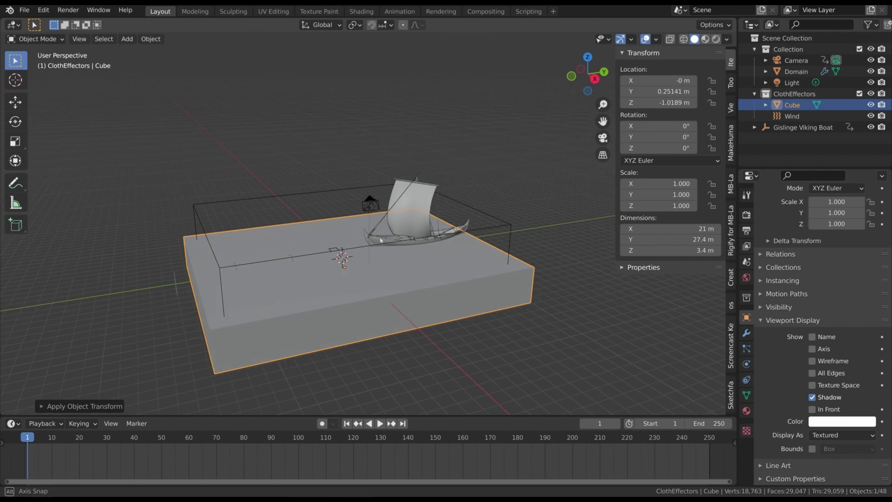
pyautogui.click(746, 364)
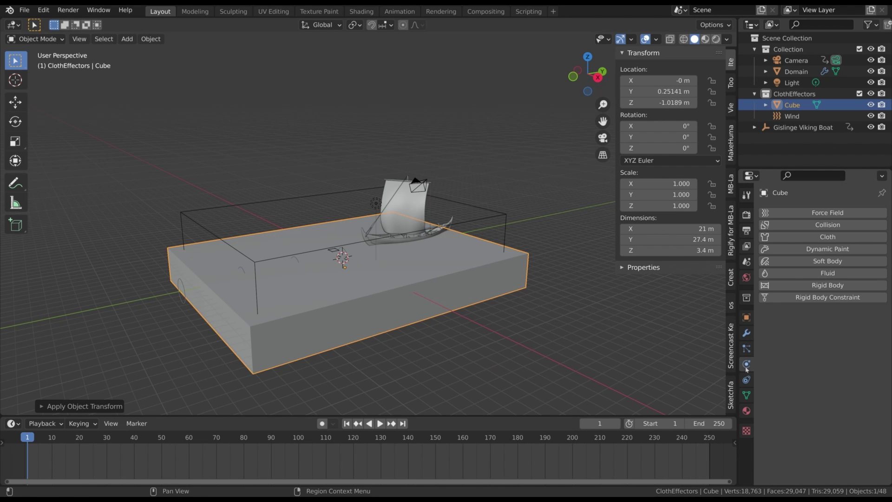
pyautogui.click(840, 273)
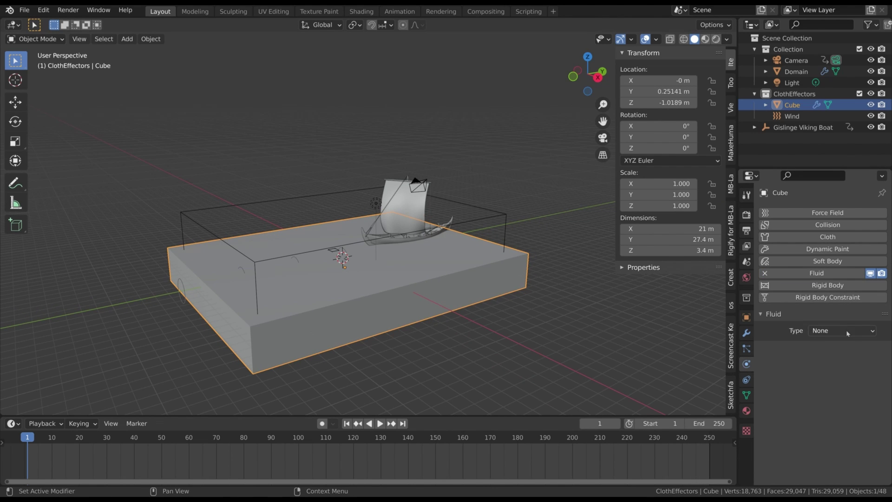
pyautogui.click(837, 333)
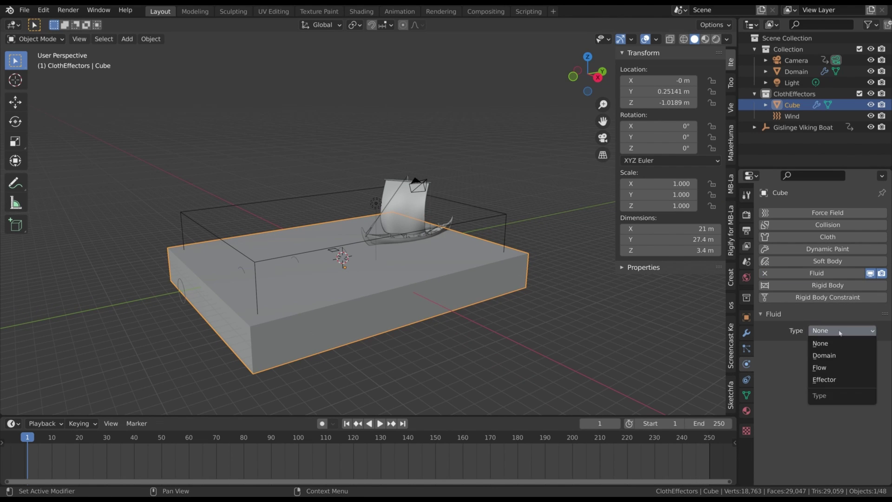
pyautogui.click(832, 365)
pyautogui.scroll(-2, 832, 365)
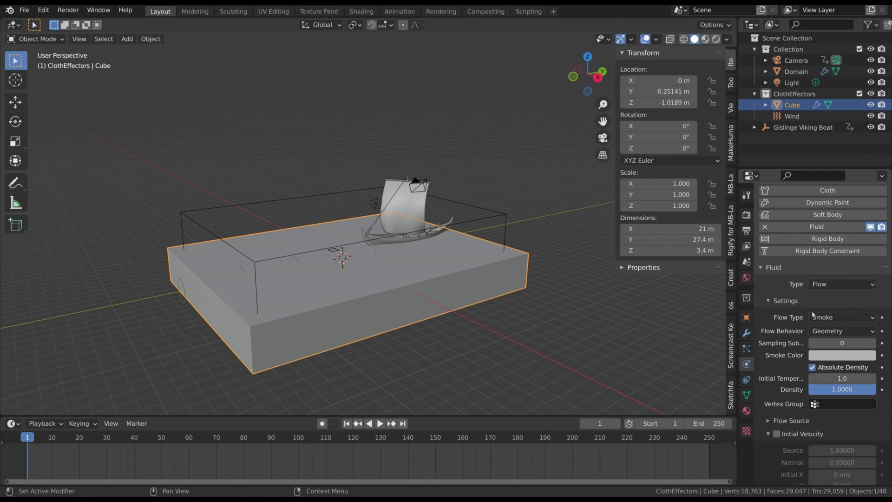
pyautogui.click(832, 318)
pyautogui.click(831, 366)
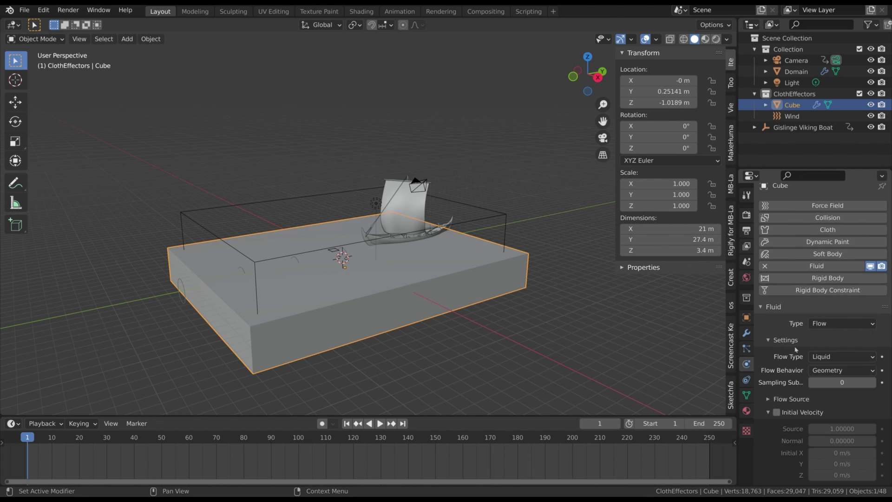
# - Deselect the slab and hide the transform sidebar
pyautogui.click(579, 329)
pyautogui.moveTo(493, 262); pyautogui.dragTo(455, 242, button='middle')
pyautogui.press('n')
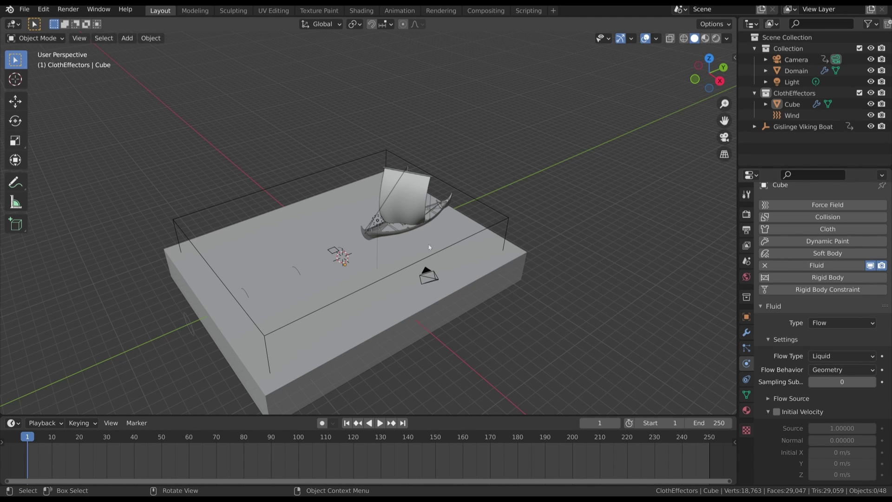
# - Orbit around the scene, then select Gislinge Viking Boat in the Outliner
pyautogui.moveTo(459, 229); pyautogui.dragTo(433, 249, button='middle')
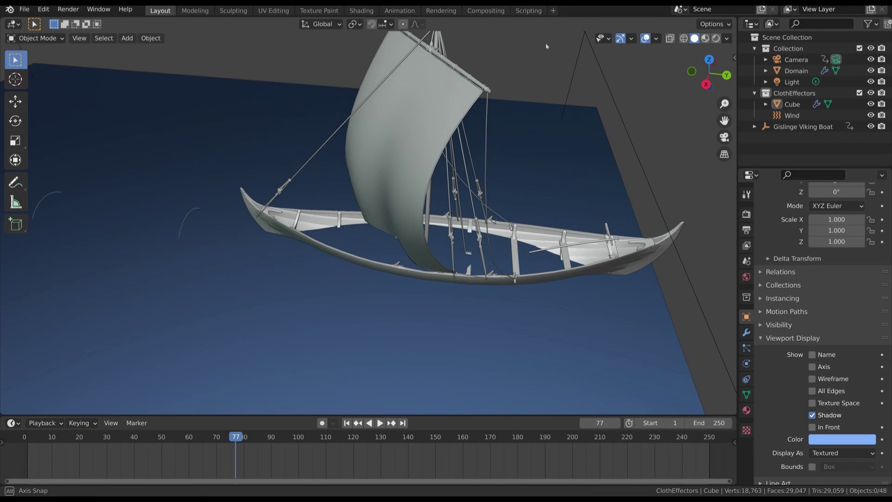
pyautogui.moveTo(545, 43); pyautogui.dragTo(645, 40, button='middle')
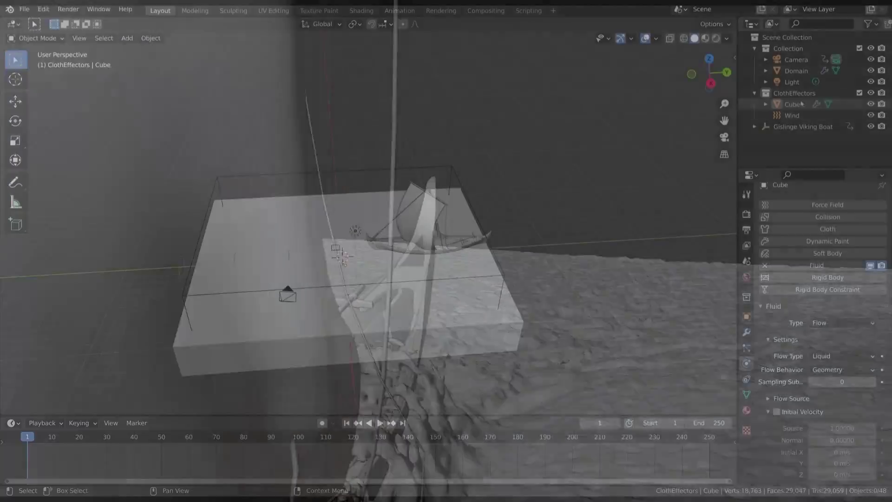
pyautogui.click(802, 126)
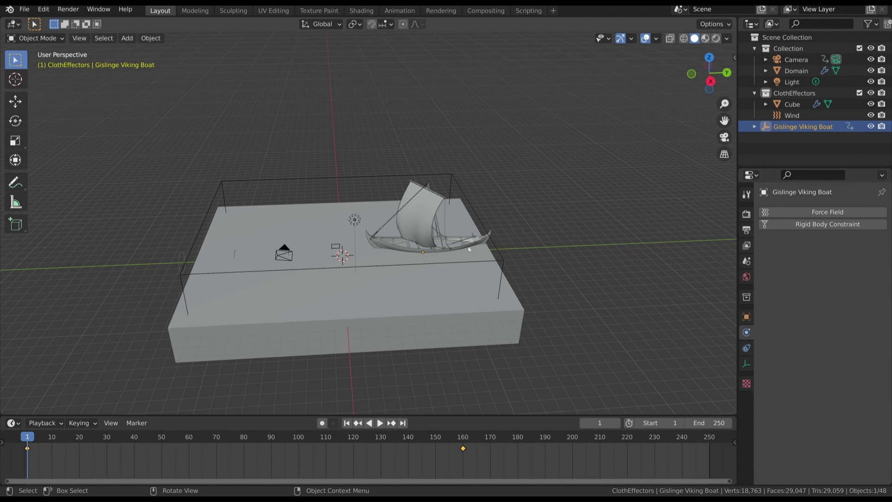
# - Move the boat 11.77 m along Y, keyframe its location at frame 1, and play back
pyautogui.press('g')
pyautogui.press('y')
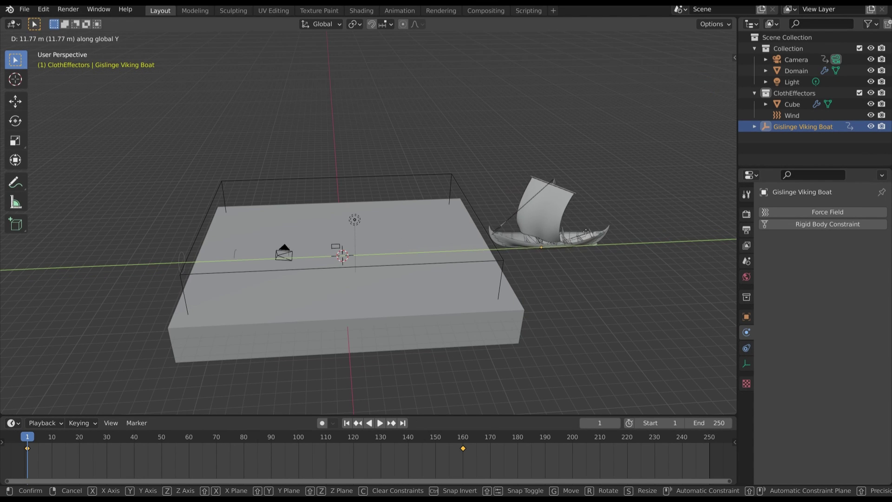
pyautogui.click(535, 245)
pyautogui.press('i')
pyautogui.click(543, 241)
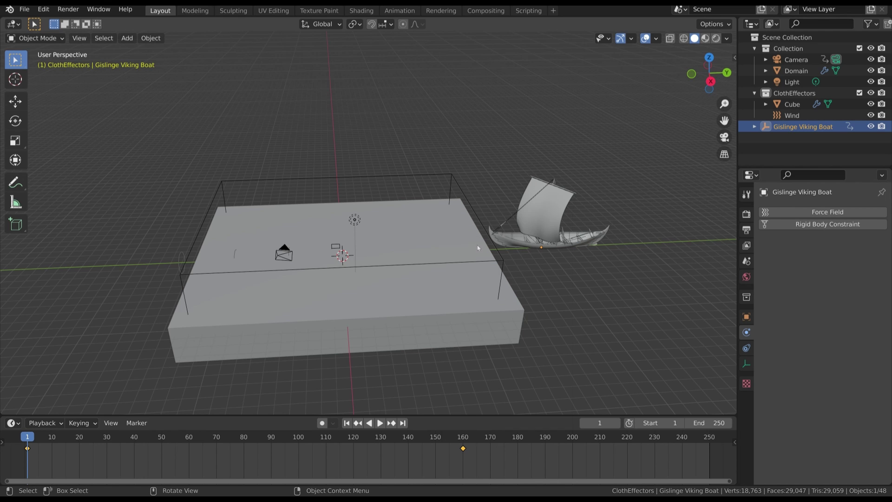
pyautogui.press('space')
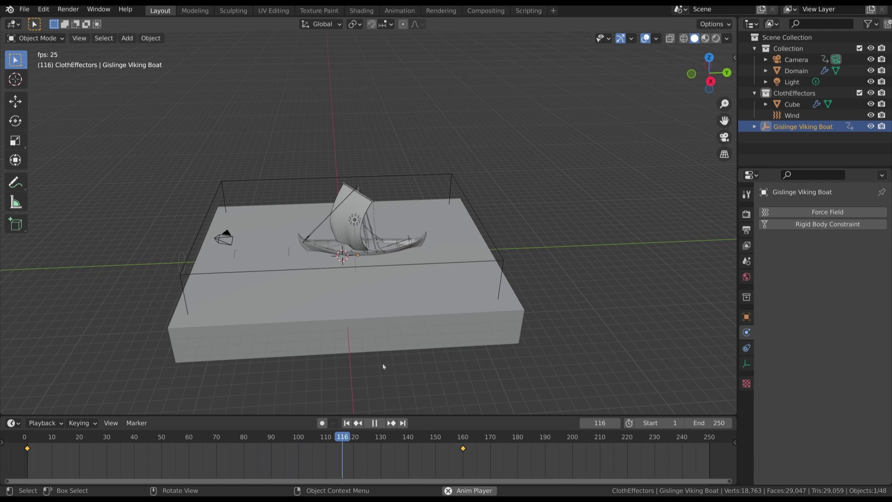
pyautogui.press('space')
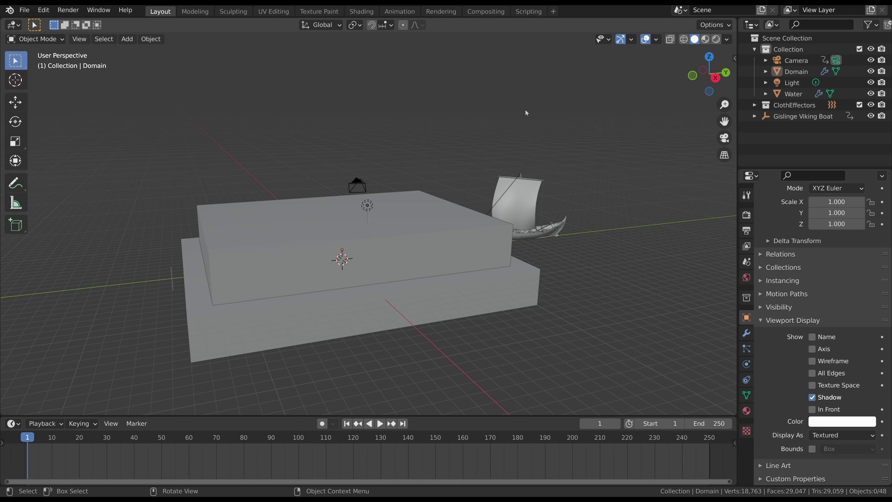
# - Display the Domain box as a wireframe in the viewport
pyautogui.click(422, 205)
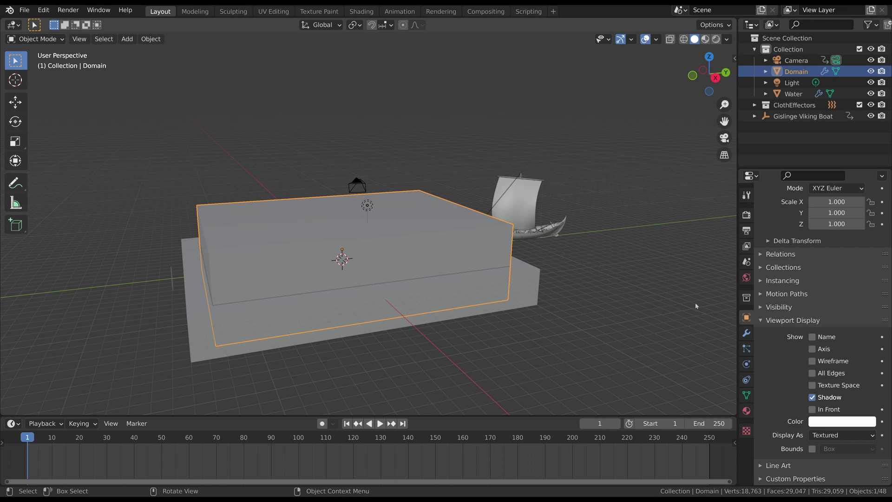
pyautogui.click(836, 435)
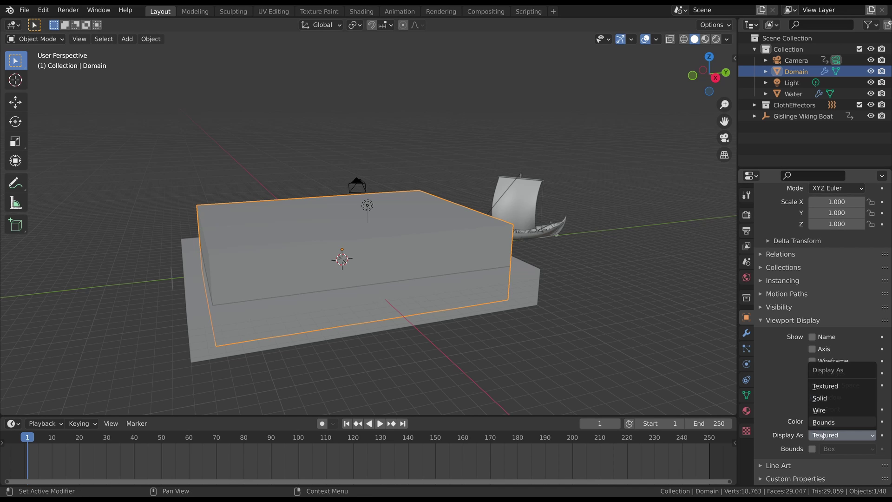
pyautogui.click(821, 411)
# - Hide the Water slab so the liquid particles inside the domain show
pyautogui.click(634, 321)
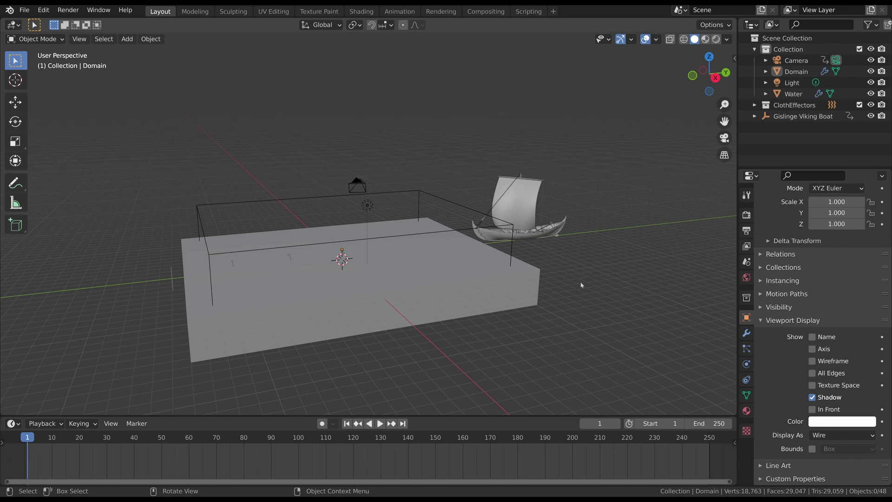
pyautogui.click(536, 279)
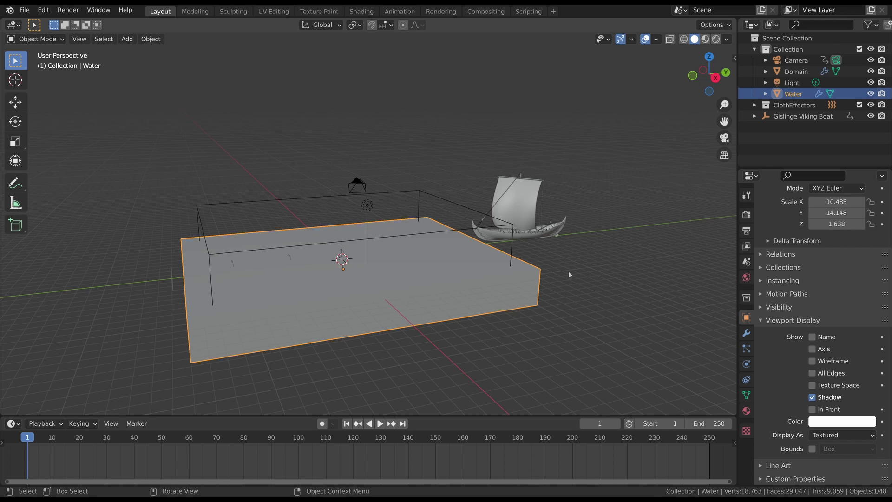
pyautogui.click(871, 93)
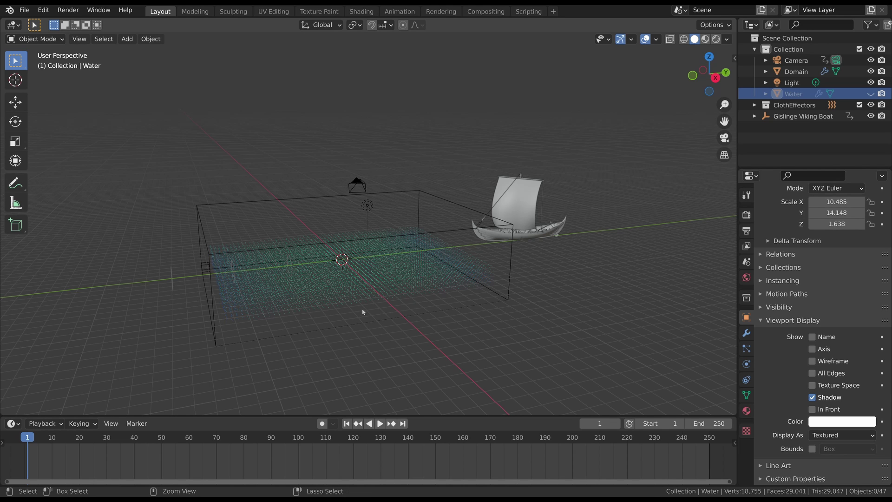
pyautogui.keyDown('ctrl'); pyautogui.moveTo(369, 311); pyautogui.dragTo(663, 256, button='middle'); pyautogui.keyUp('ctrl')
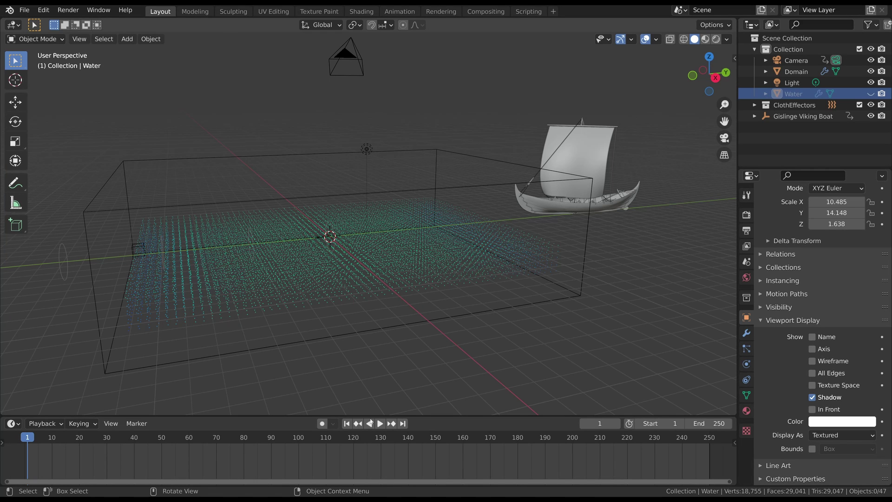
pyautogui.click(380, 424)
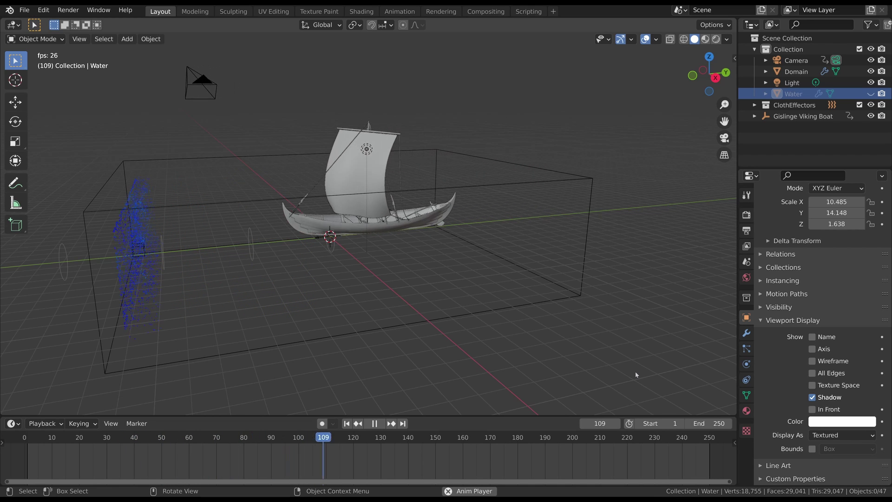
pyautogui.hotkey('shift', 'Left')
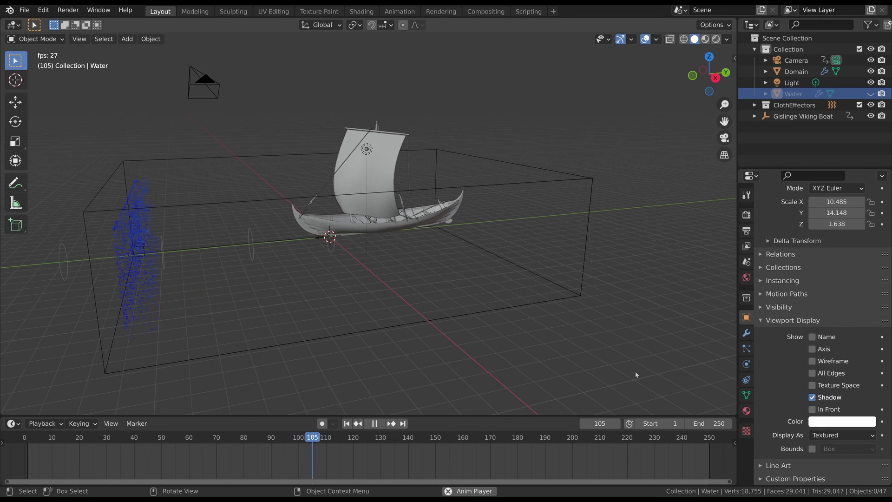
pyautogui.press('Escape')
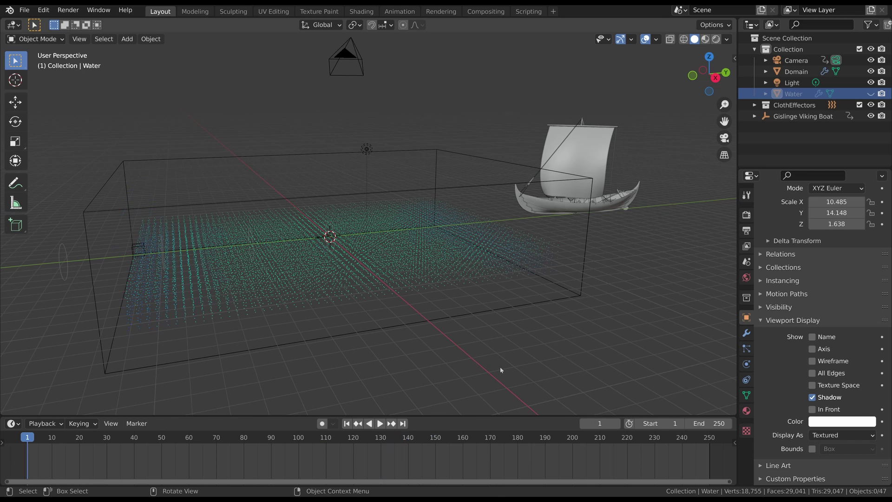
pyautogui.click(480, 186)
# - Review the Domain's fluid physics down to Field Weights, then replay the simulation and rewind to frame 1
pyautogui.click(747, 365)
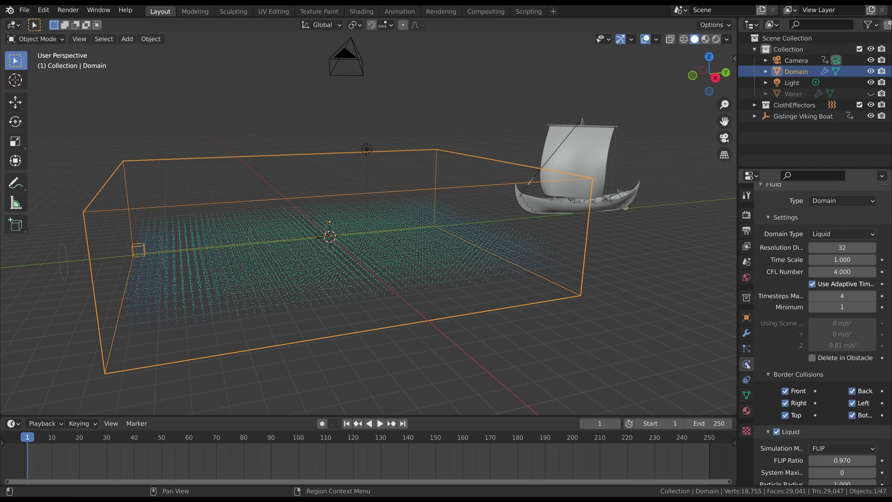
pyautogui.moveTo(889, 247); pyautogui.dragTo(888, 408)
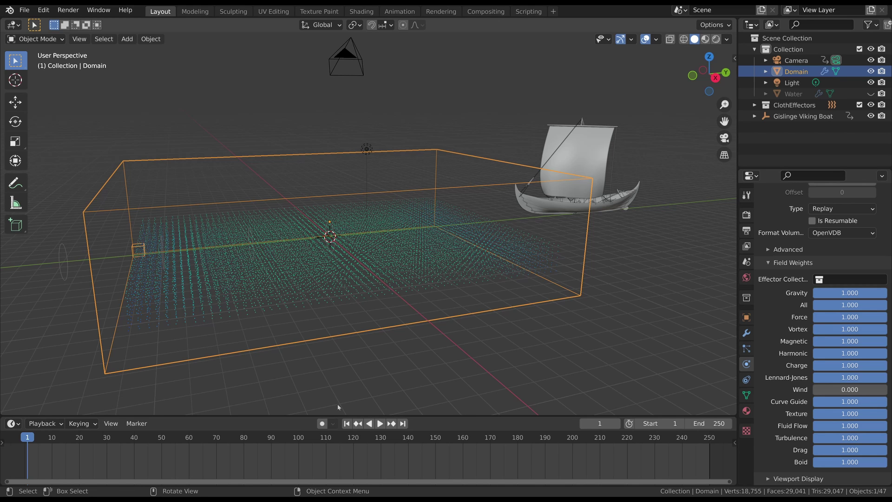
pyautogui.click(379, 424)
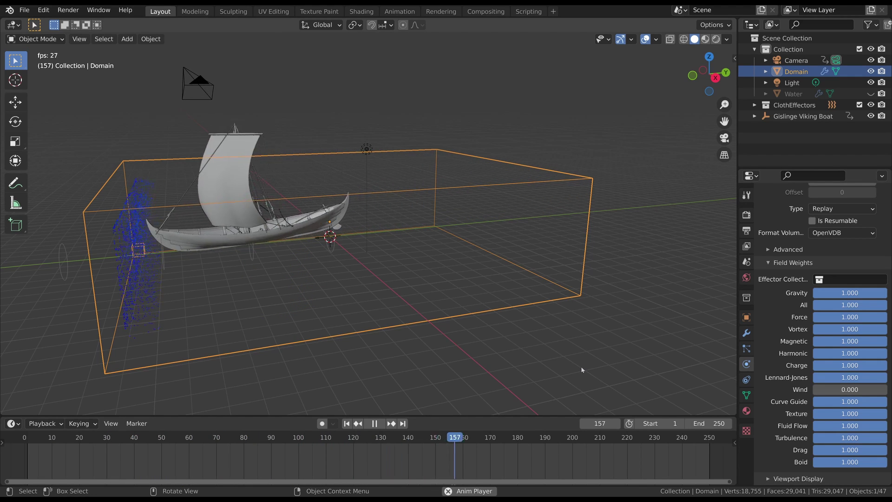
pyautogui.click(374, 424)
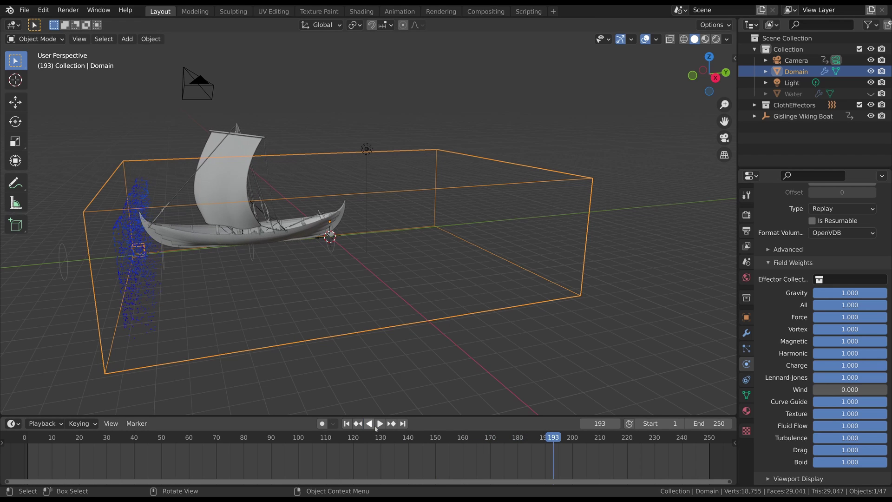
pyautogui.hotkey('shift', 'Left')
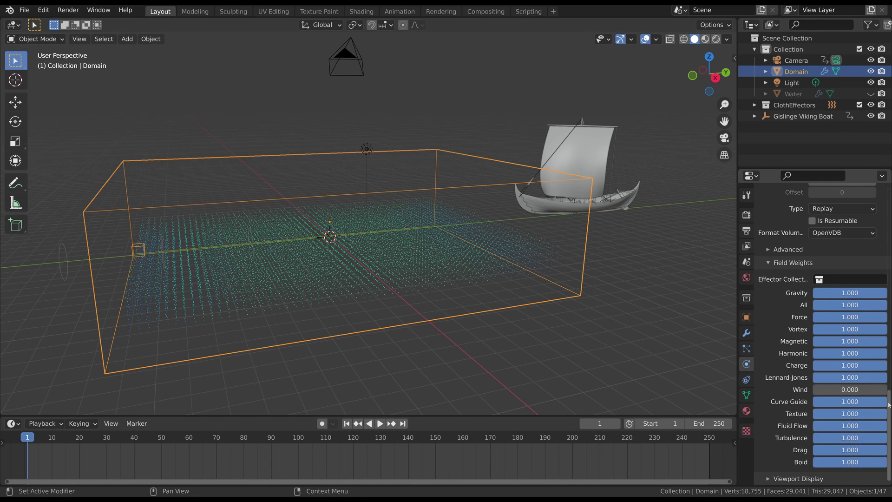
pyautogui.scroll(15, 889, 409)
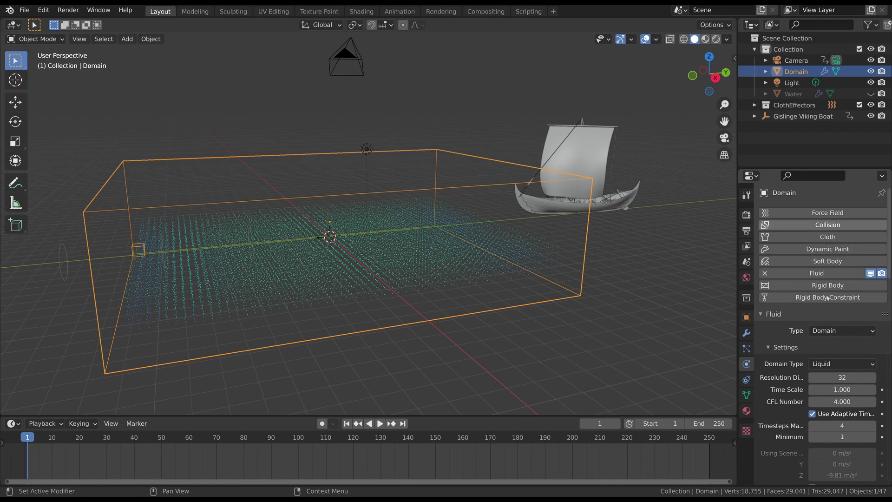
# - Widen the side panels, adjust the Domain's resolution divisions, replay the simulation, then select the Scene Collection
pyautogui.moveTo(729, 314); pyautogui.dragTo(694, 314)
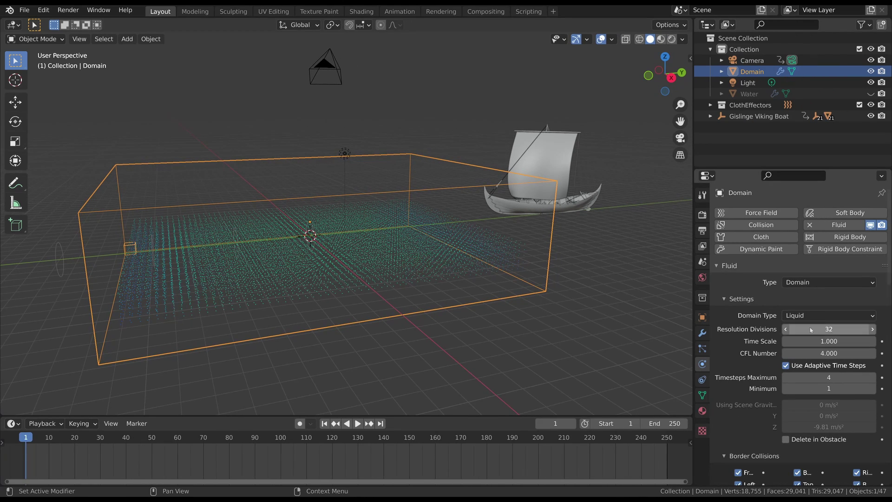
pyautogui.click(785, 329)
pyautogui.click(786, 329)
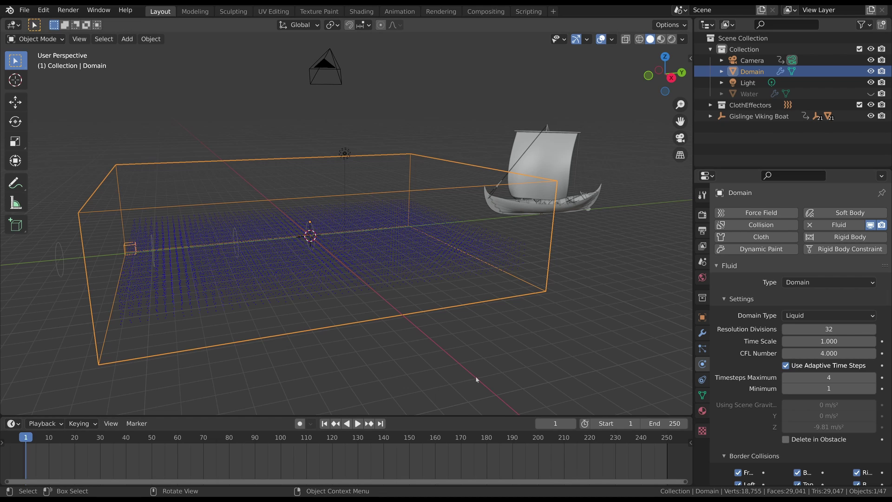
pyautogui.press('space')
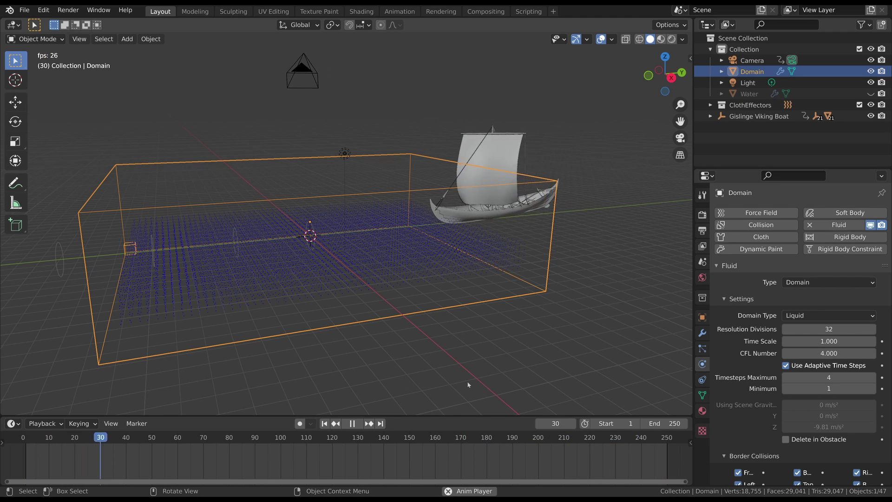
pyautogui.press('Escape')
pyautogui.moveTo(468, 385); pyautogui.dragTo(673, 245, button='middle')
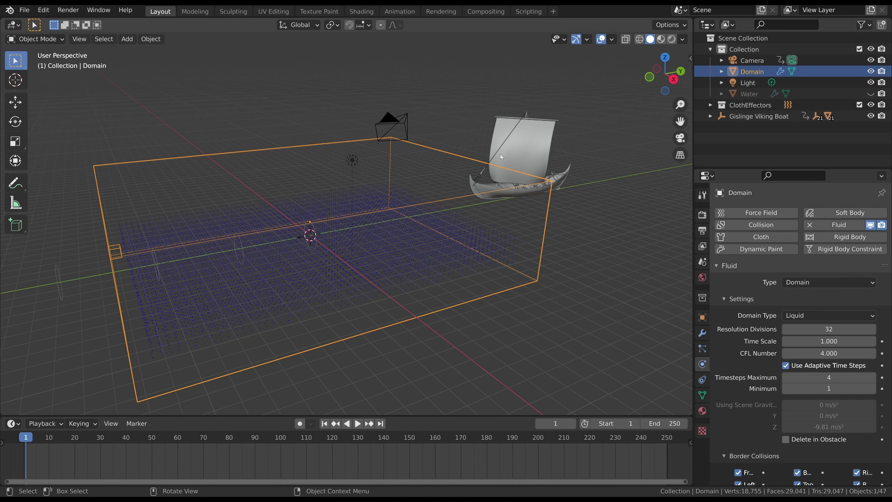
pyautogui.click(847, 37)
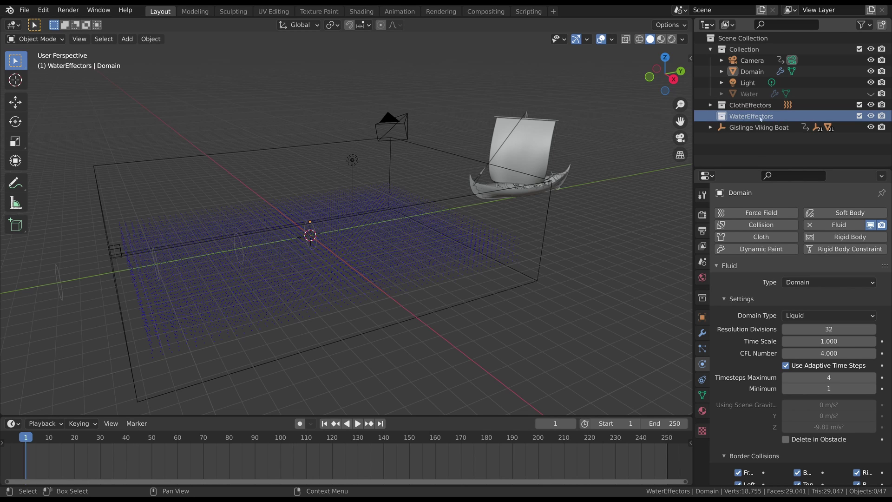
# - Set the Domain's Field Weights Effector Collection to WaterEffectors and play the simulation
pyautogui.click(550, 204)
pyautogui.moveTo(890, 268); pyautogui.dragTo(890, 465)
pyautogui.click(820, 281)
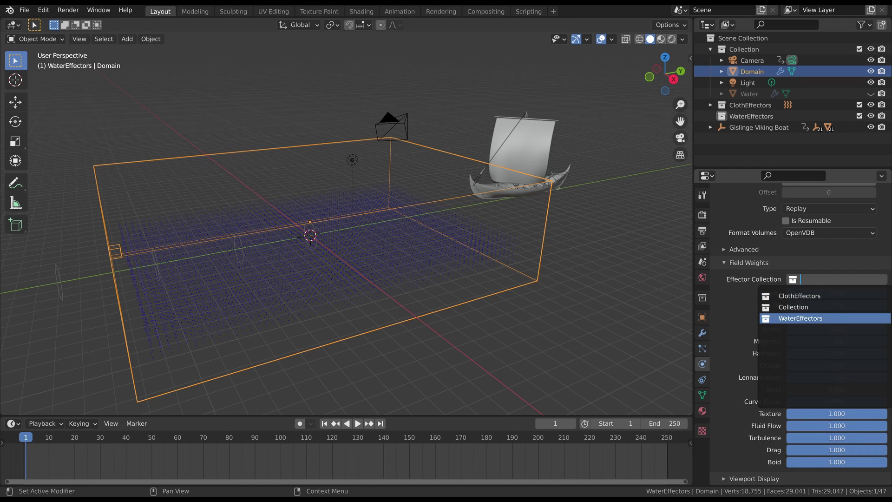
pyautogui.press('Return')
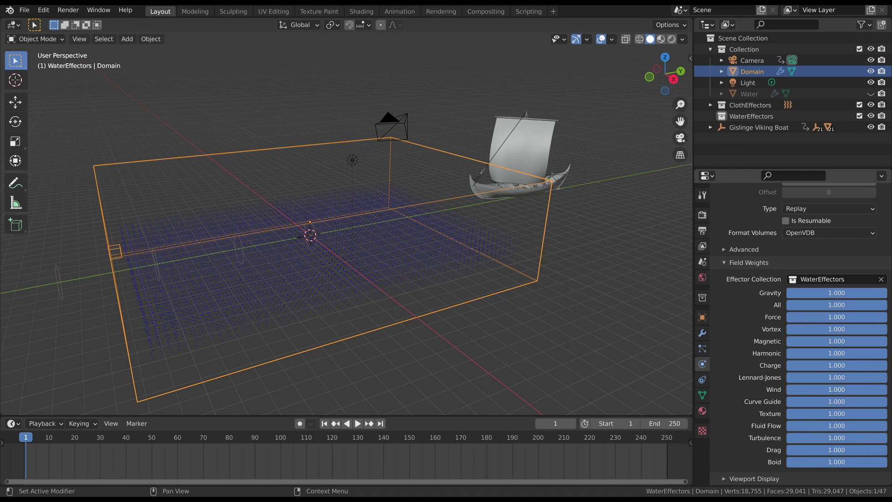
pyautogui.scroll(15, 836, 401)
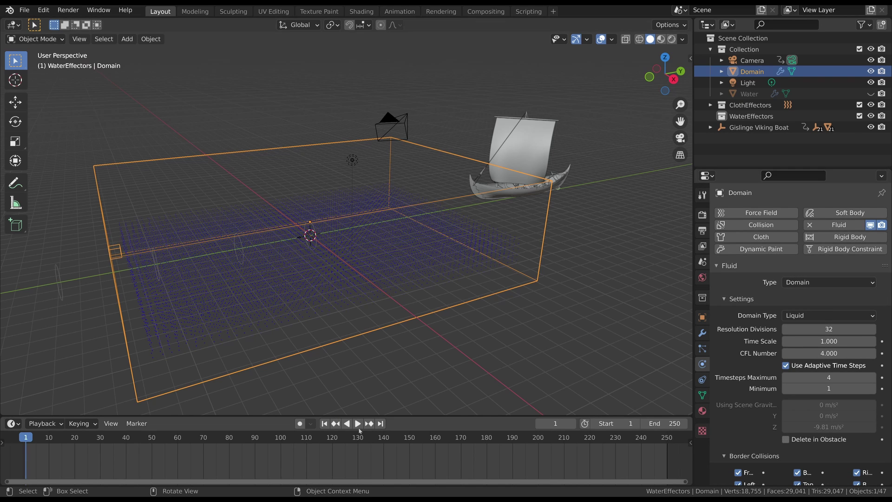
pyautogui.hotkey('alt', 'a')
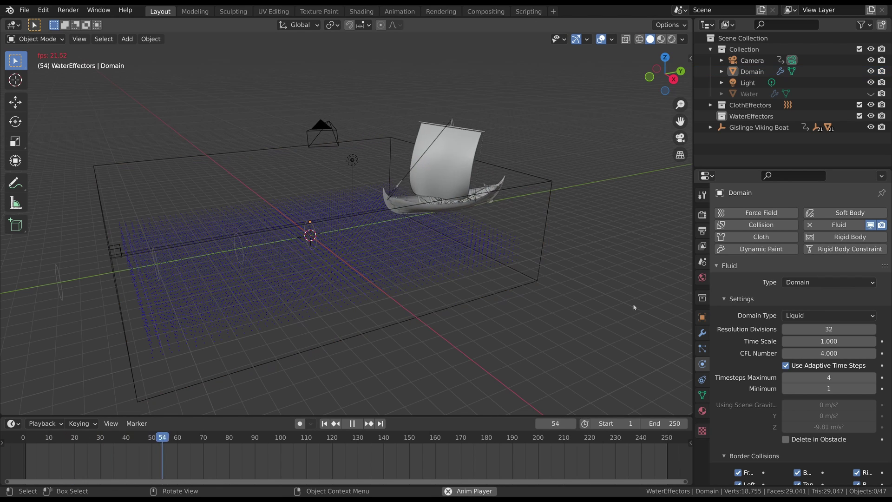